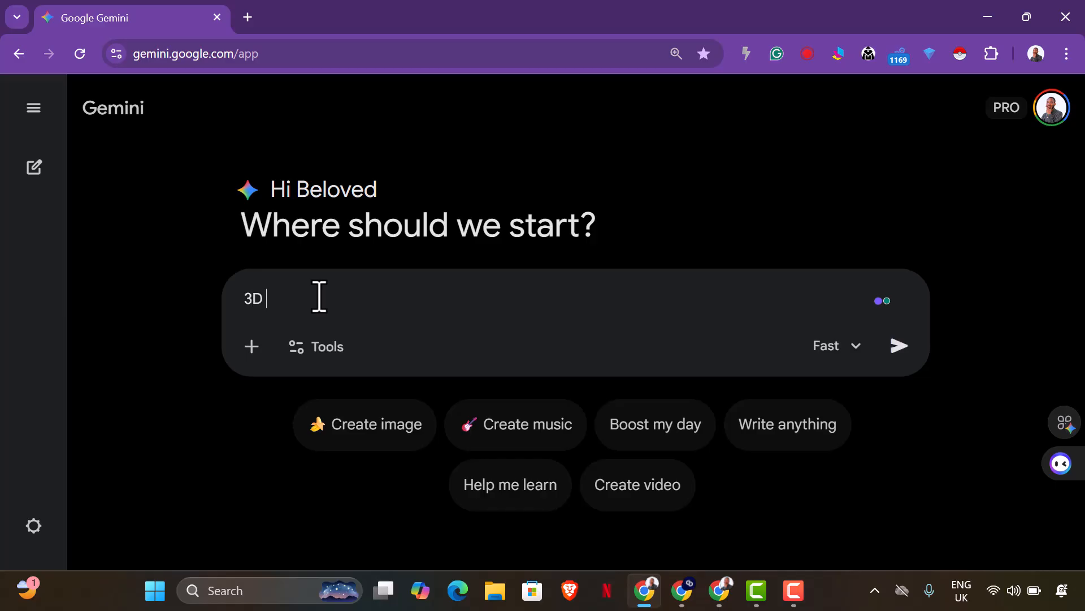
text(d CG)
key(BackSpace)
key(BackSpace)
key(BackSpace)
key(BackSpace)
key(BackSpace)
key(BackSpace)
key(BackSpace)
key(BackSpace)
key(BackSpace)
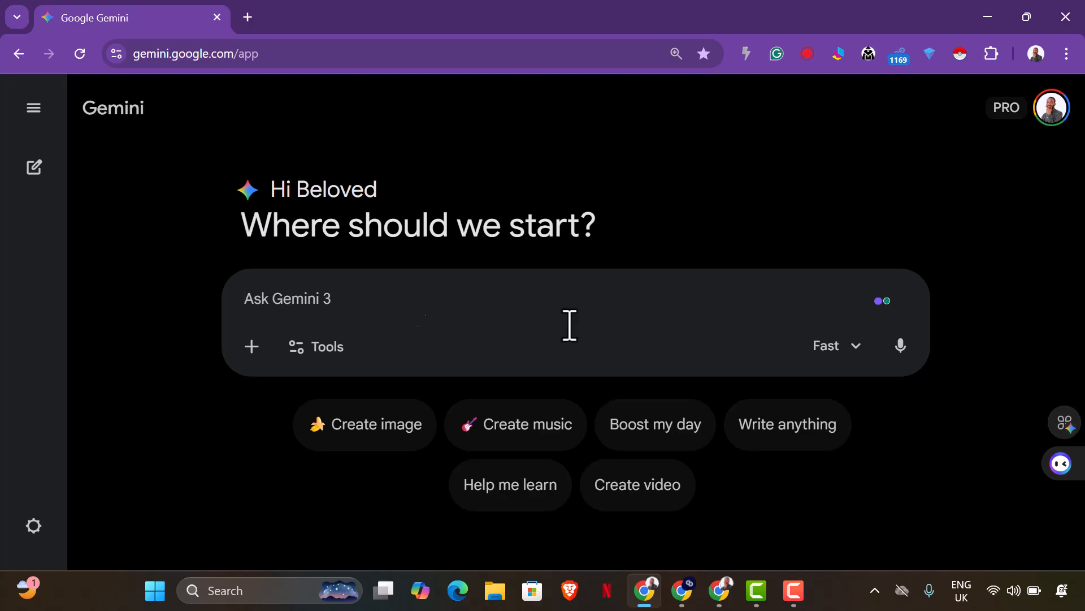
Choose the Pro model and start the prompt "I want to generate for character blocks with 4 scenaries that shows a 3D or CGI Characters, ensure"
click(835, 366)
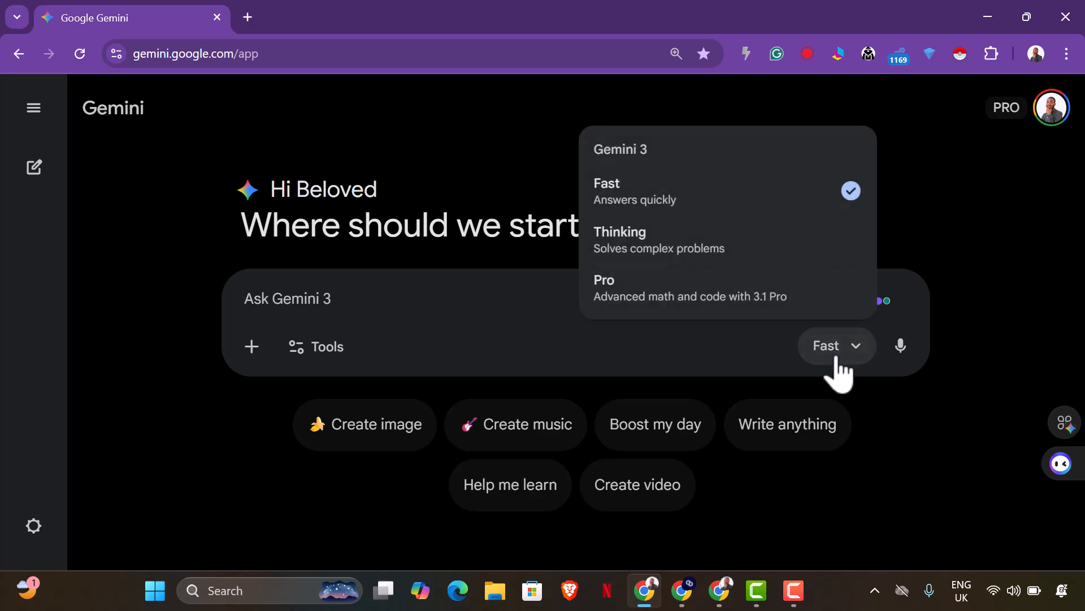
click(656, 288)
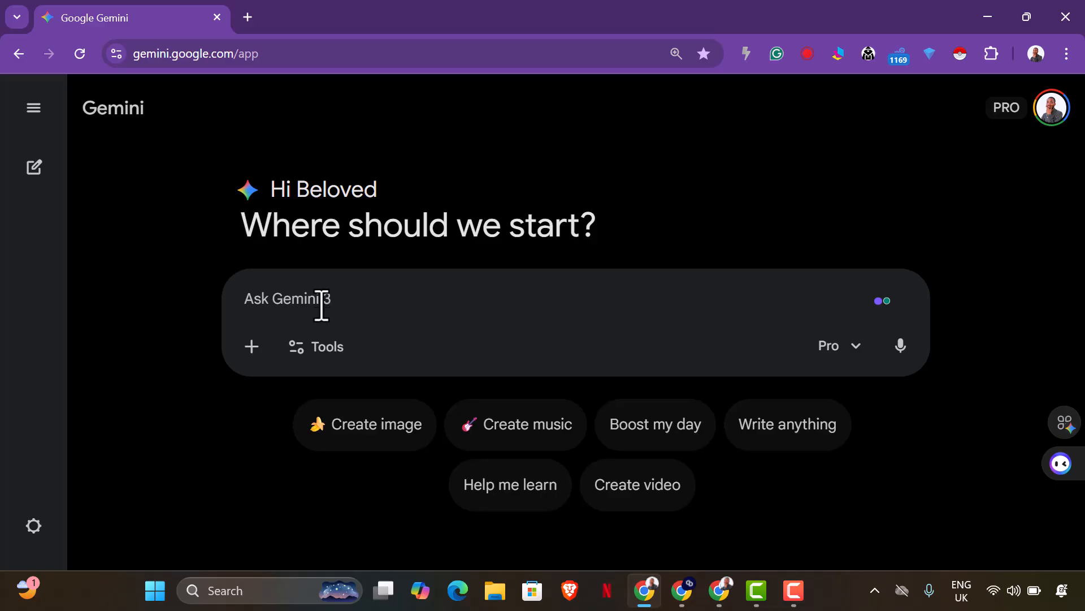
click(322, 300)
text(I want to generate for character blocks with)
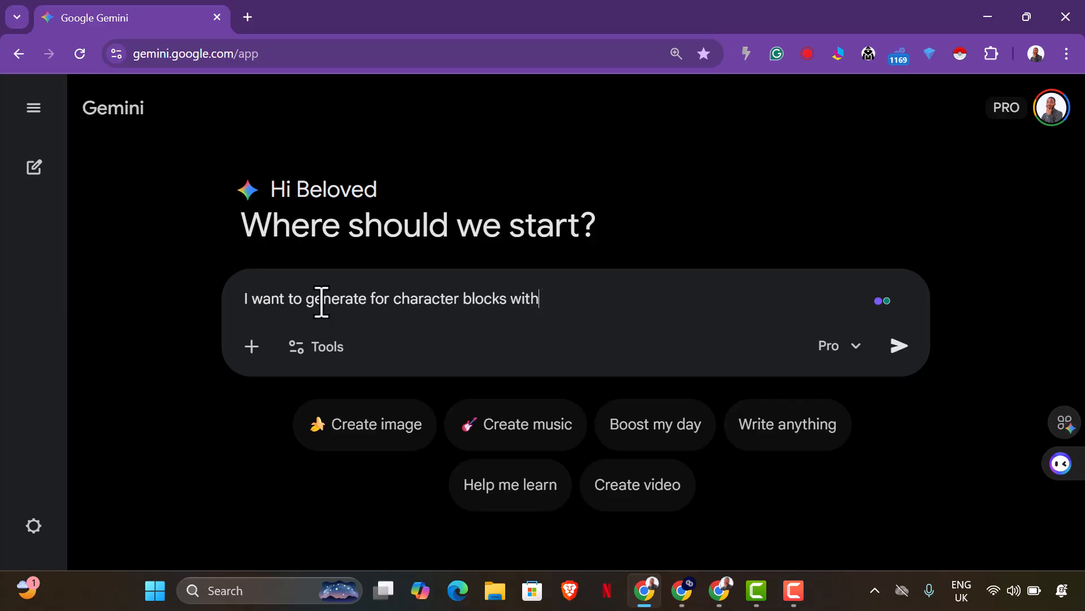
text( 4 scenaries that shows a )
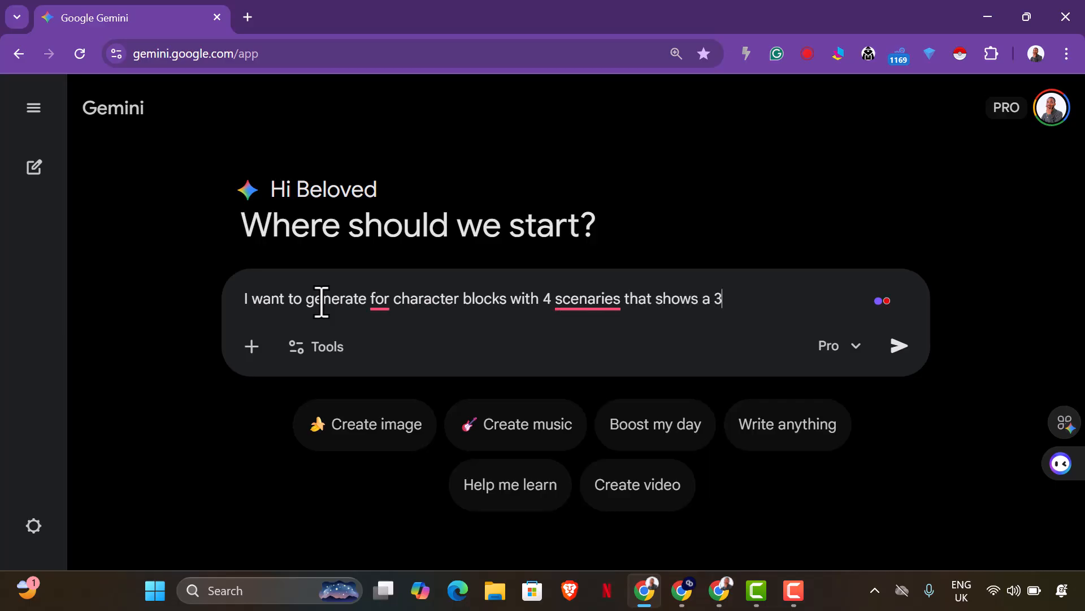
text(3D or CGI Cha)
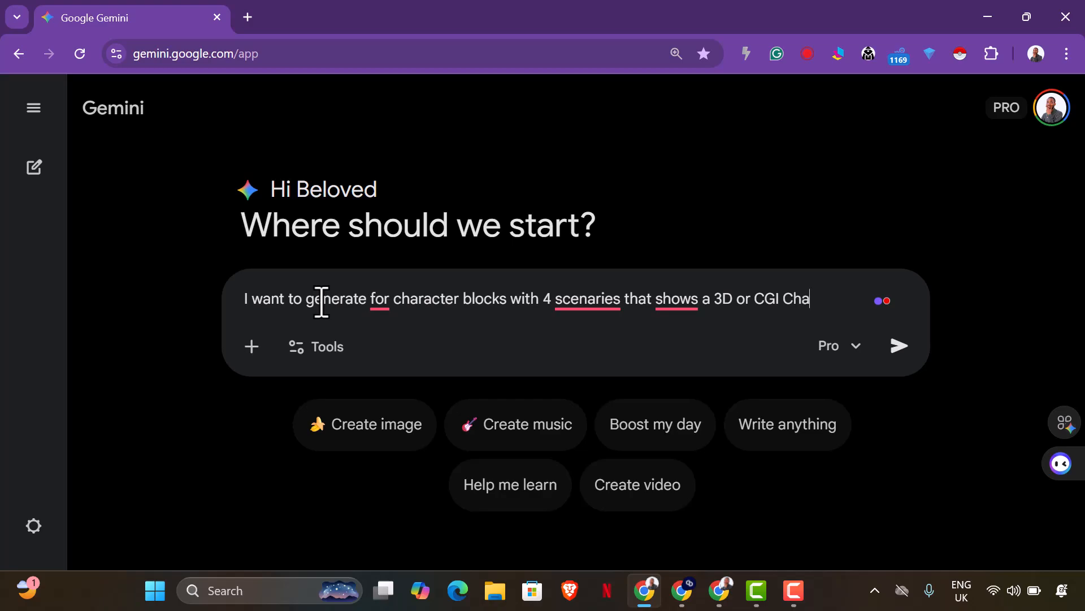
text(racters, ensure th)
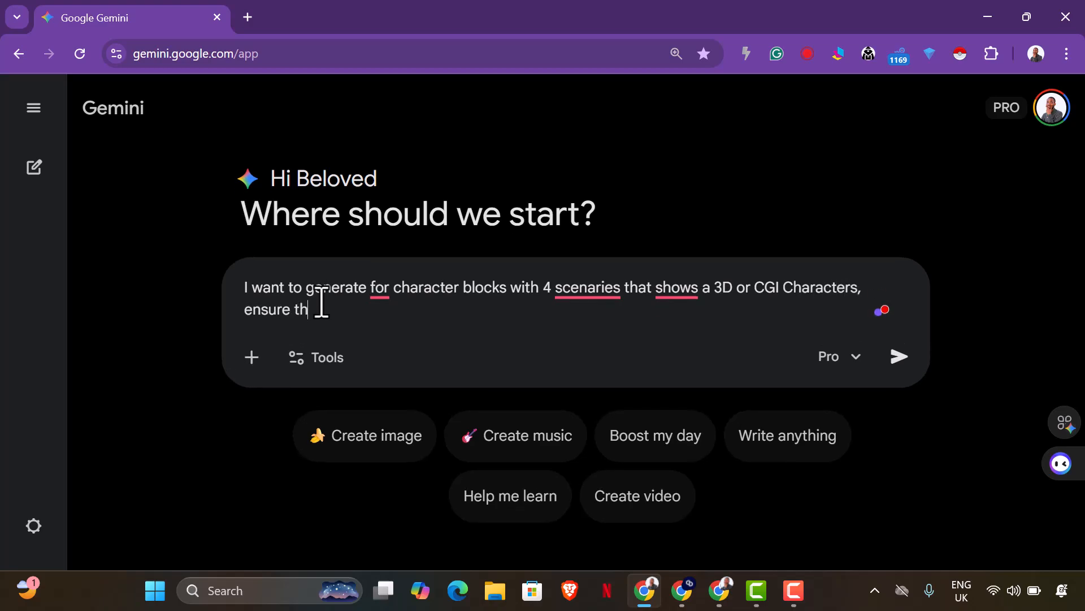
Continue the prompt with "the characters are consistent and the scenes varies with different attires but yet the character stays constitent."
text(e characters are )
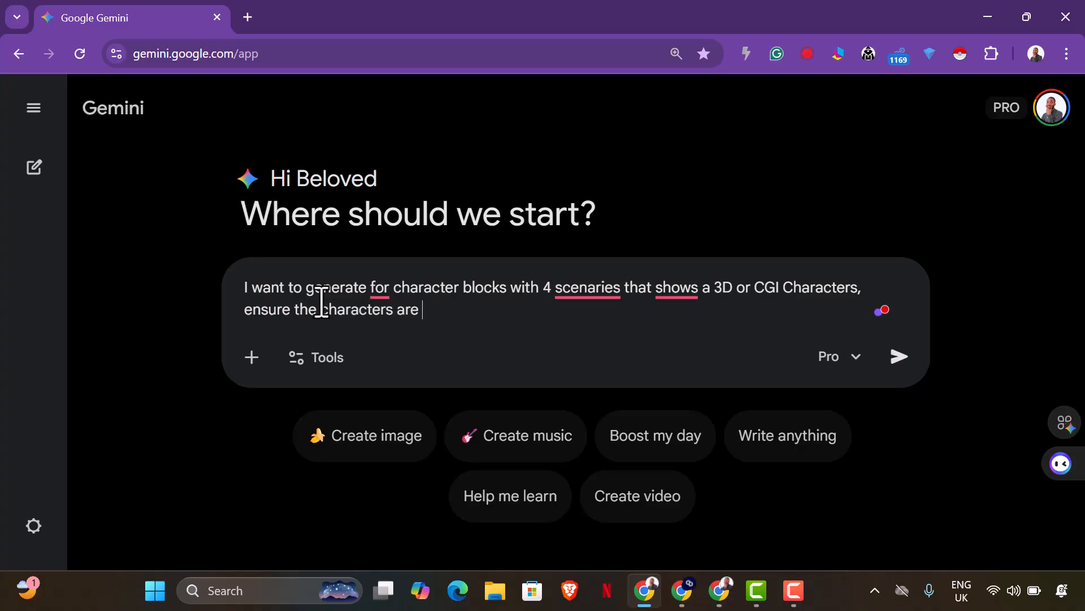
text(consistent)
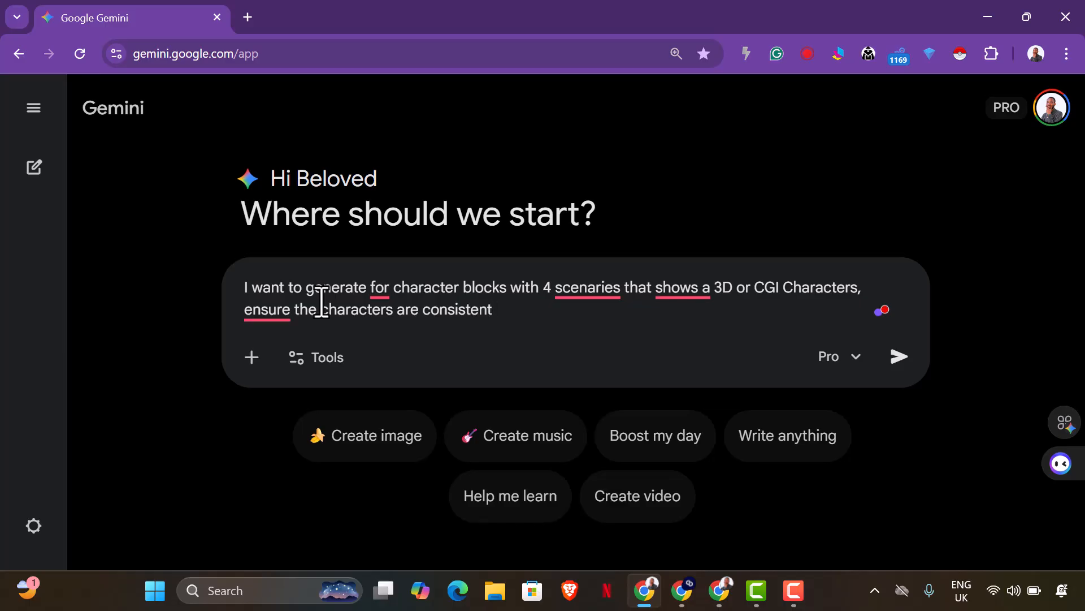
text( and the scenes v)
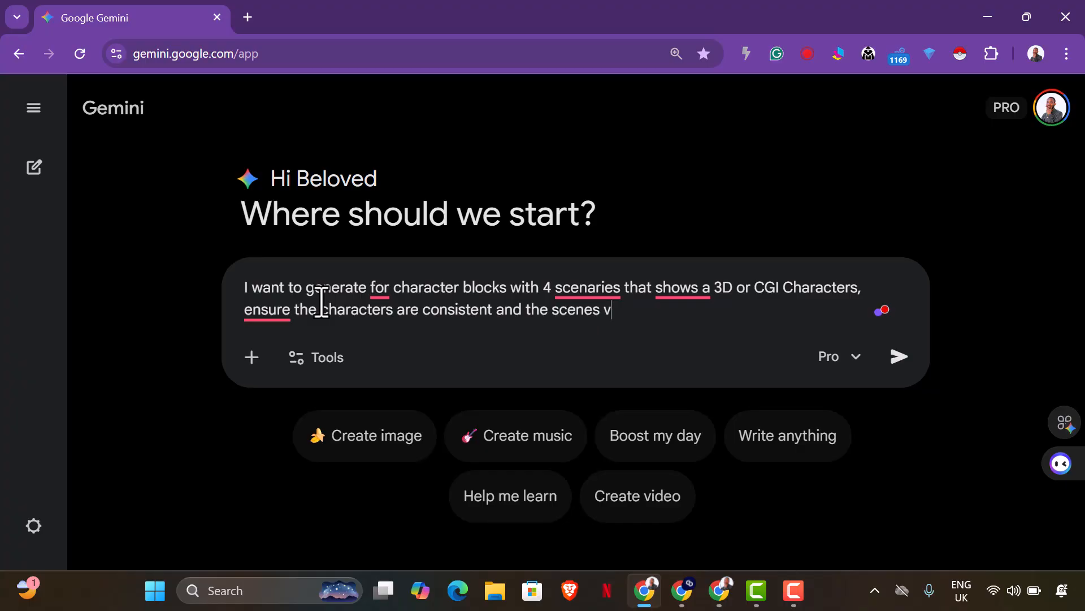
text(aries with)
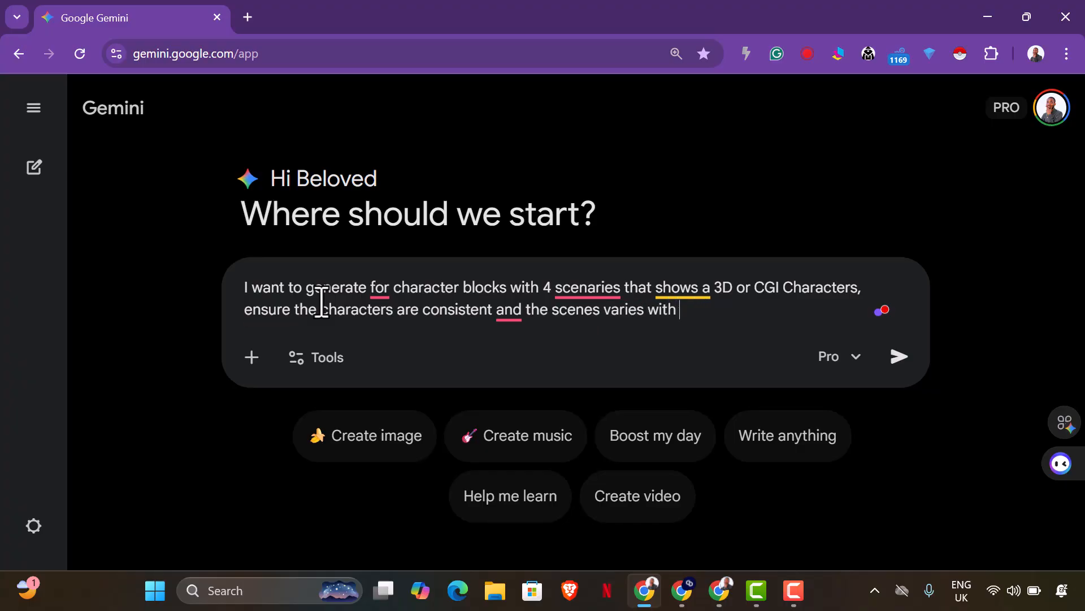
text( s)
key(BackSpace)
text(dig)
key(BackSpace)
text(fferent at)
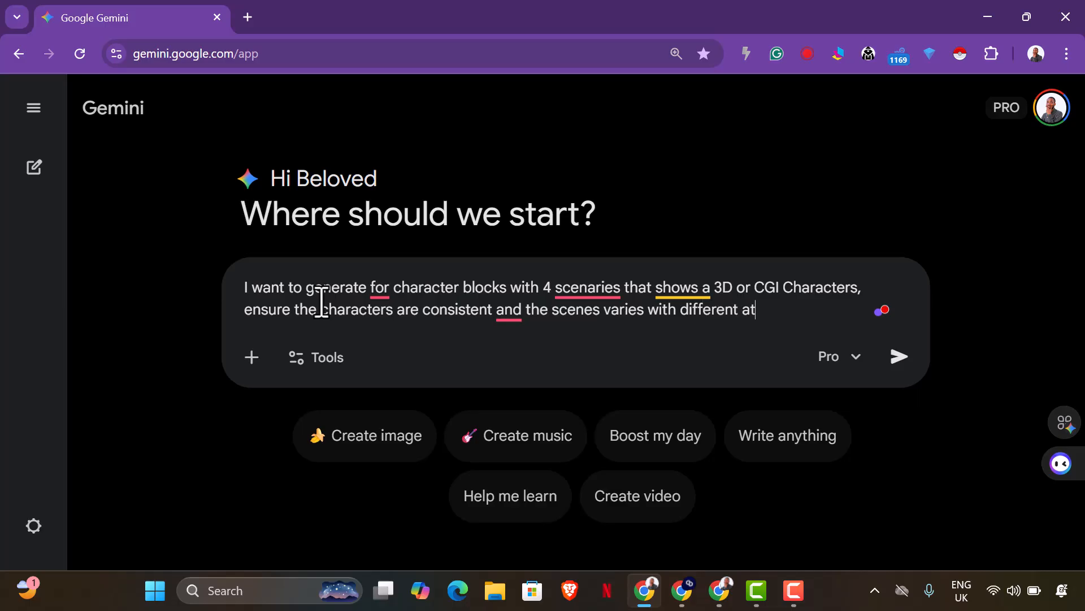
text(tires but yet)
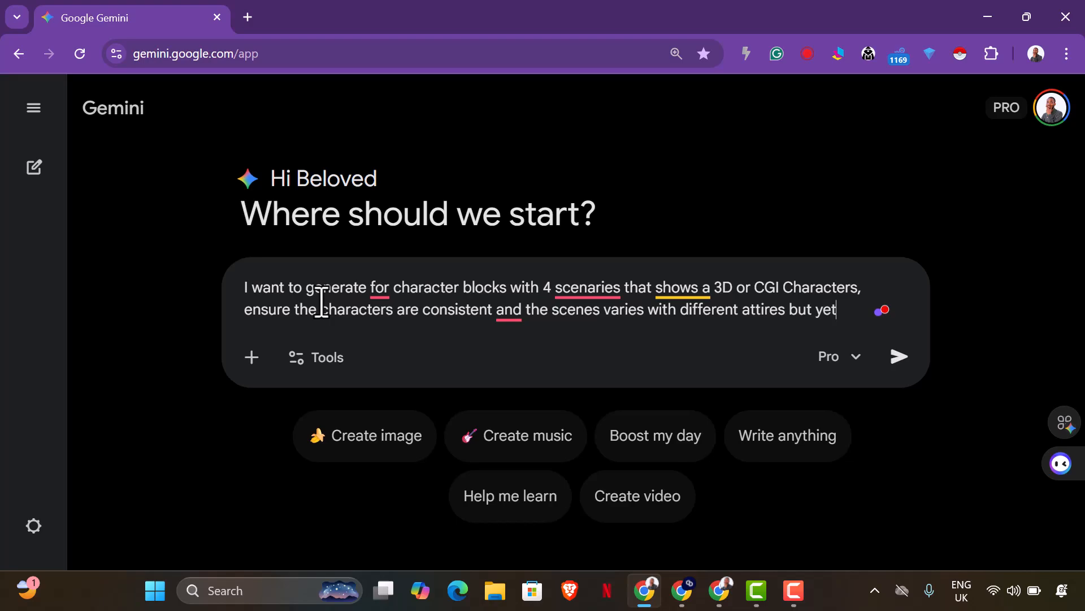
text( the character stay)
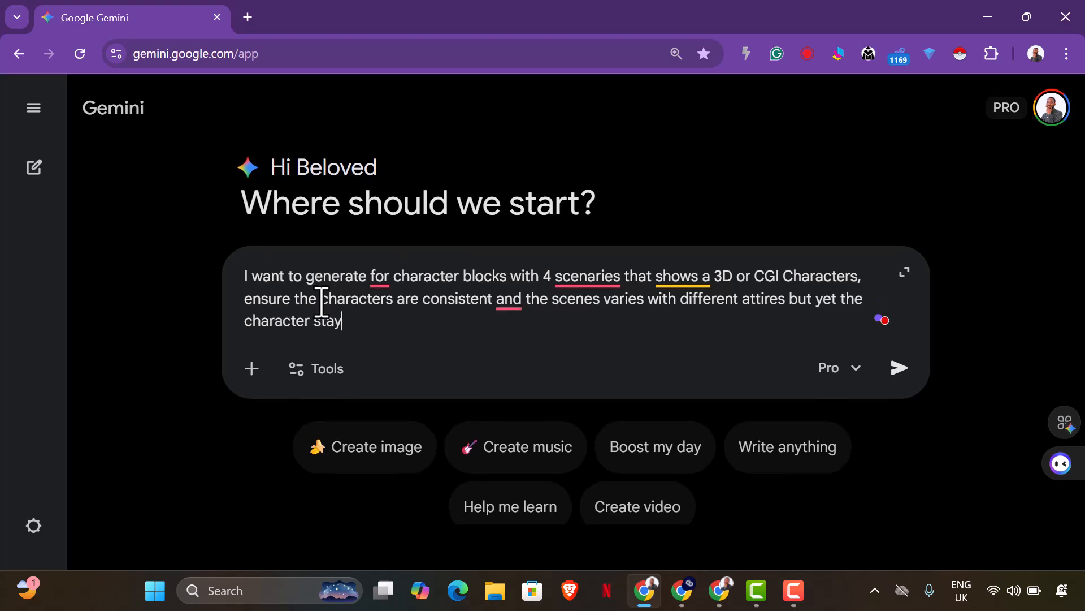
text(s constitent.)
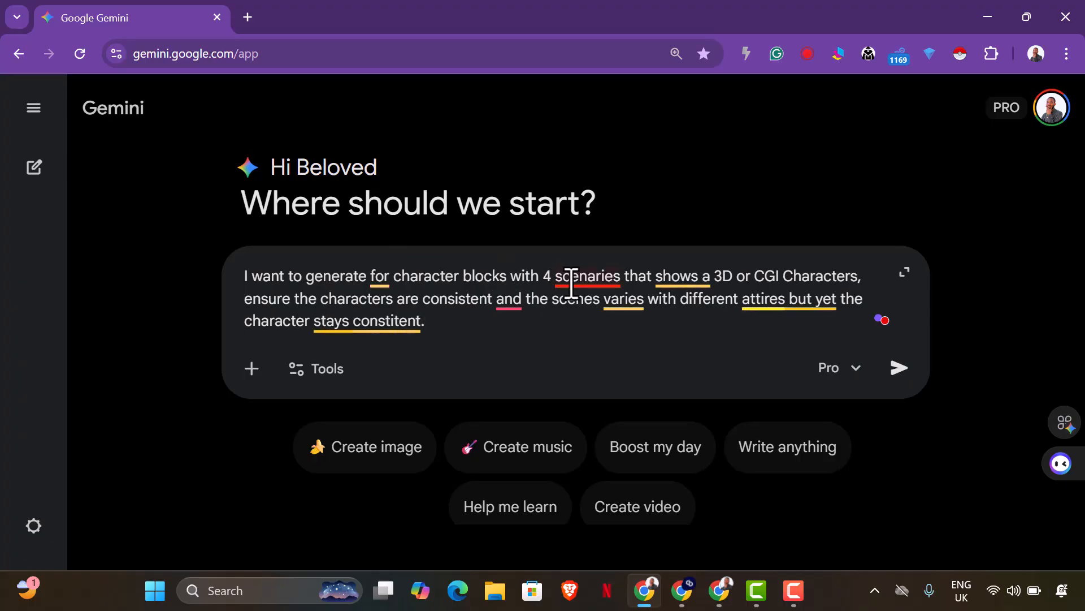
Correct the misspelled word after "4" to "scenarios" and add a comma after "consistent" in the prompt
mouse_move(572, 277)
click(577, 334)
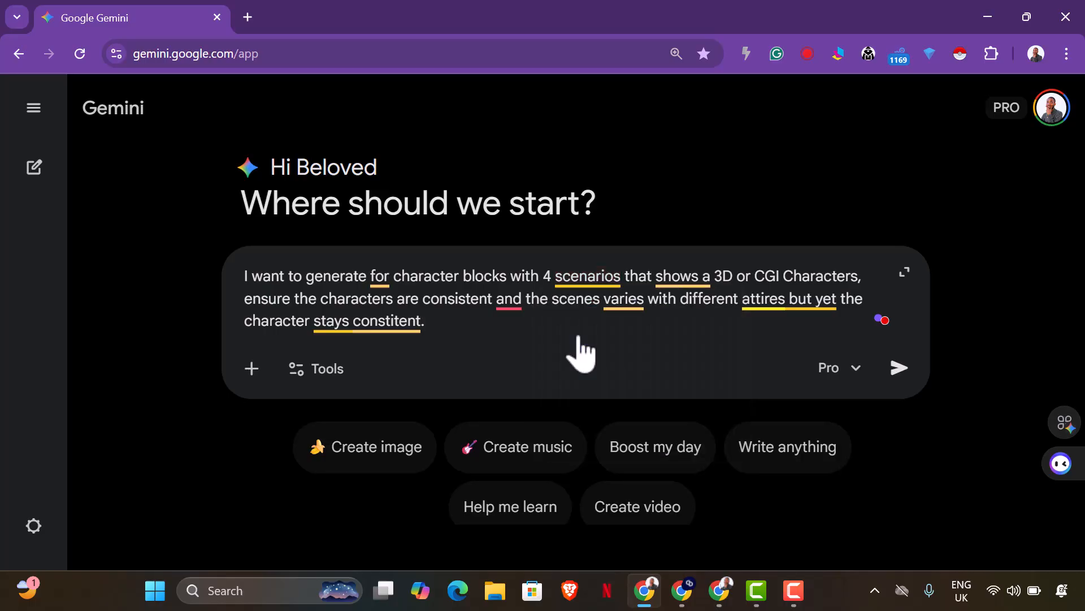
mouse_move(509, 305)
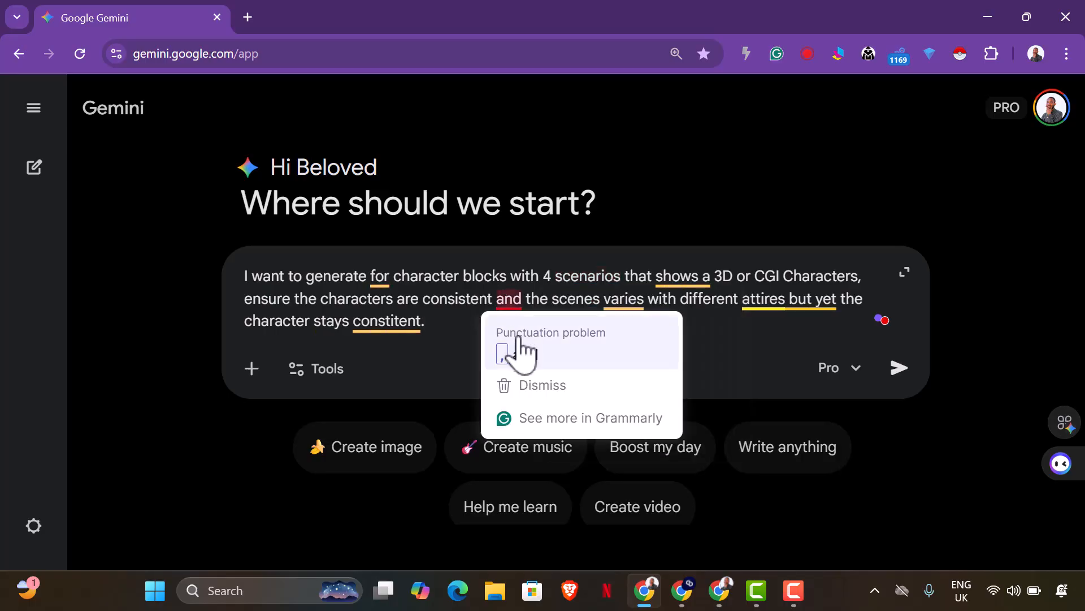
click(518, 351)
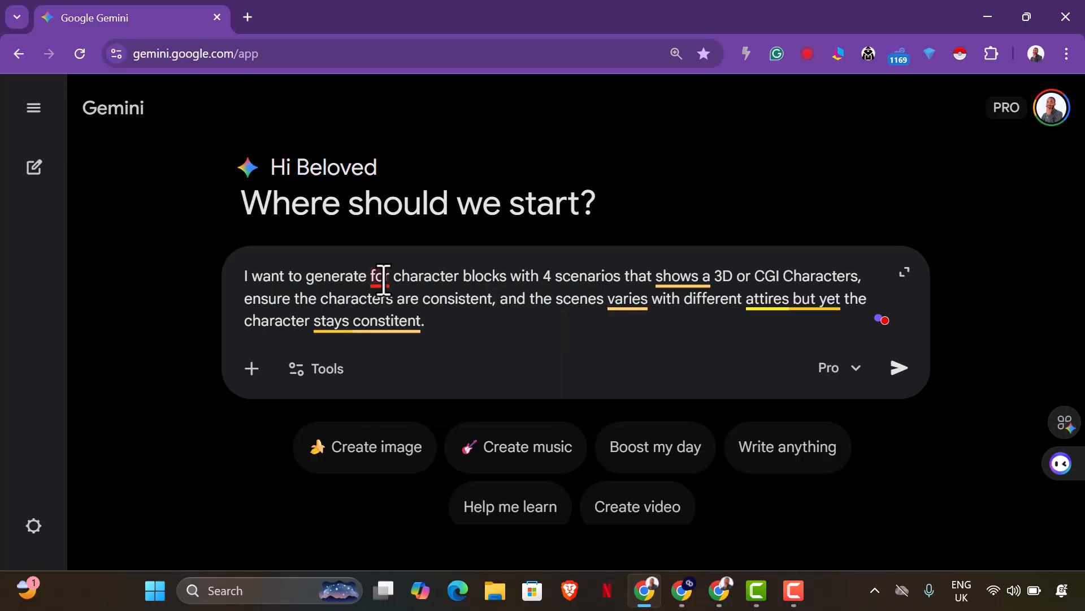
Replace the word "for" before "character blocks" with "core"
mouse_move(384, 278)
click(403, 342)
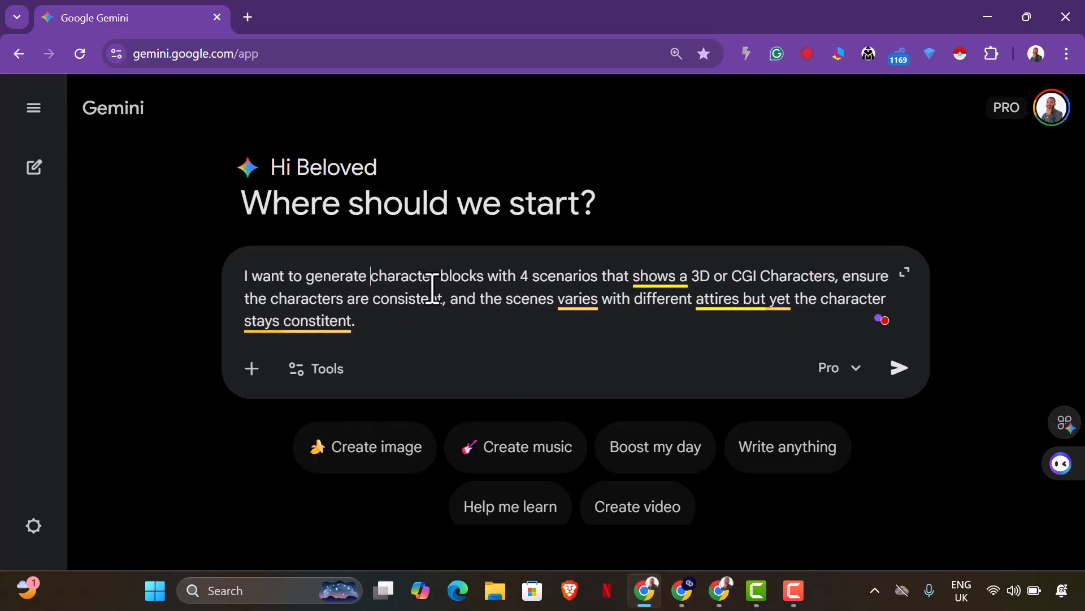
text(core)
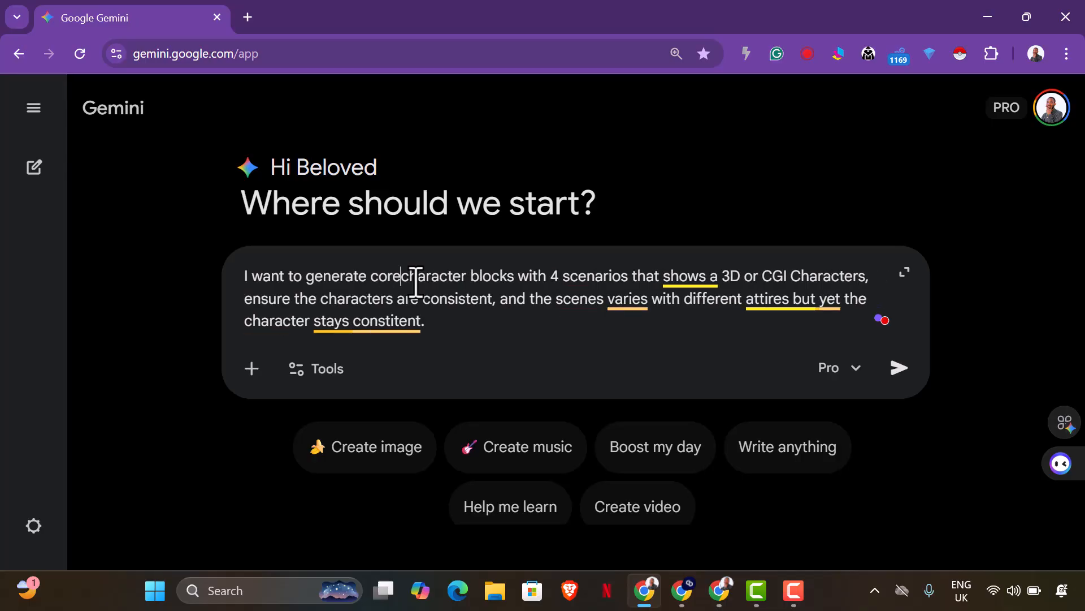
drag(521, 276, 367, 276)
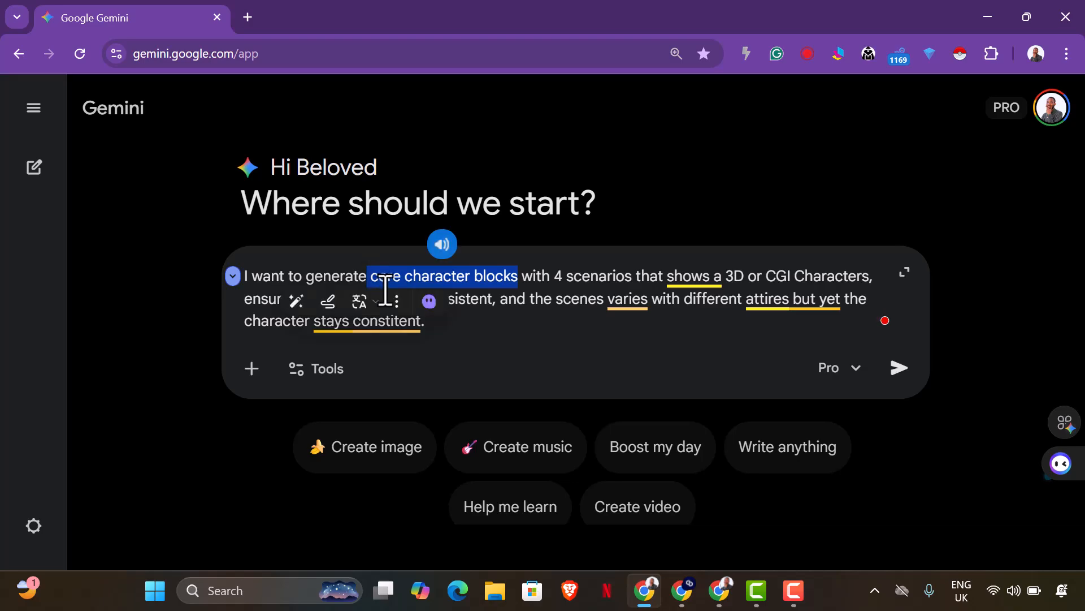
click(395, 302)
click(678, 317)
drag(554, 276, 637, 277)
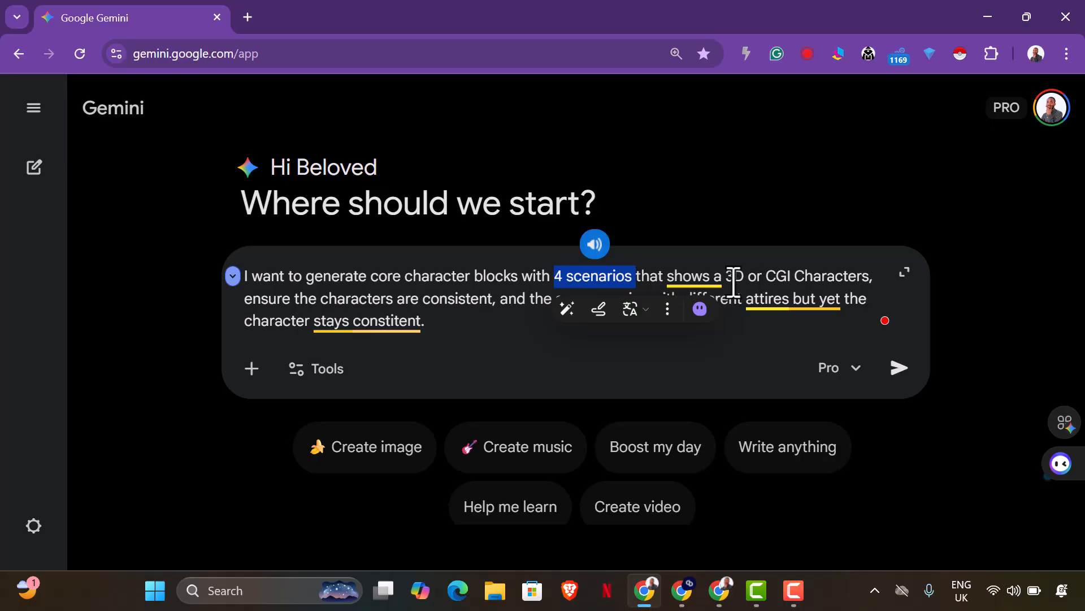
drag(727, 277, 872, 274)
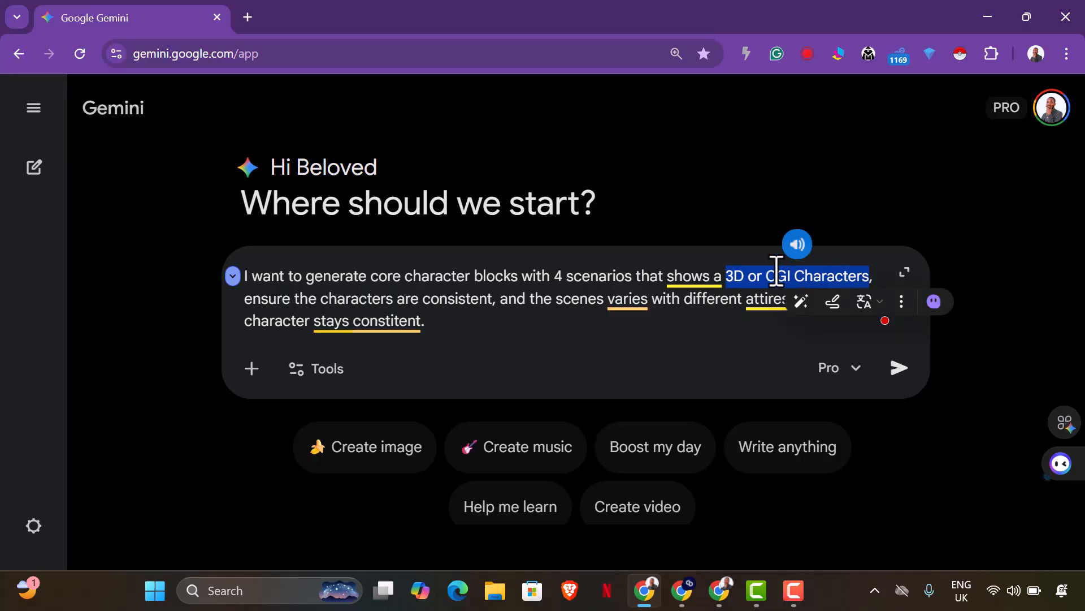
Replace "or CGI" with "Animation" so that the prompt reads "3D Animation Characters"
click(769, 272)
key(BackSpace)
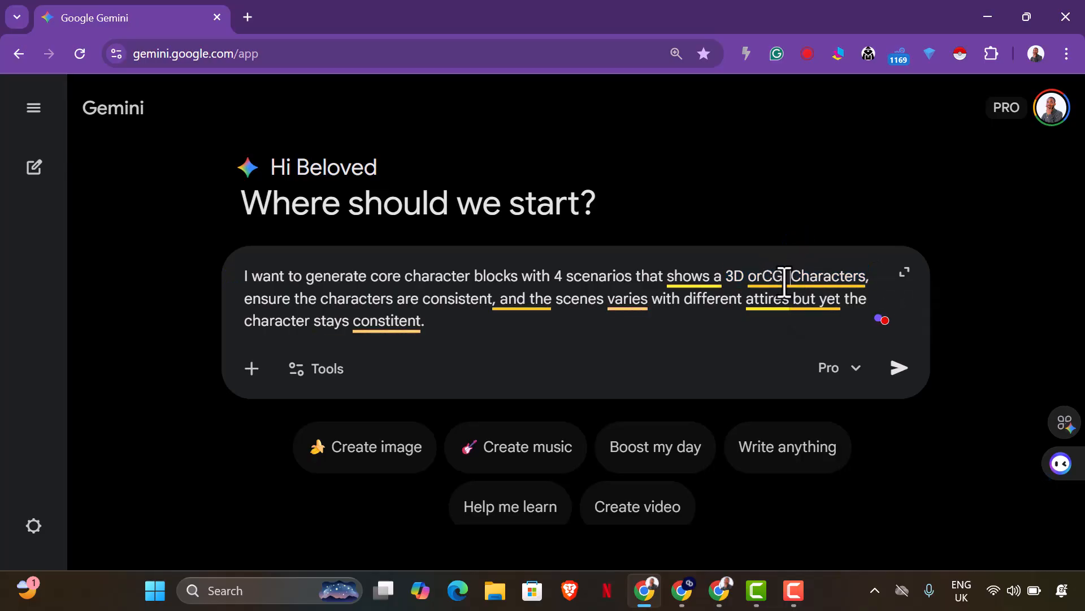
key(Delete)
key(Delete)
key(Delete)
key(Delete)
key(BackSpace)
key(BackSpace)
text(Ani)
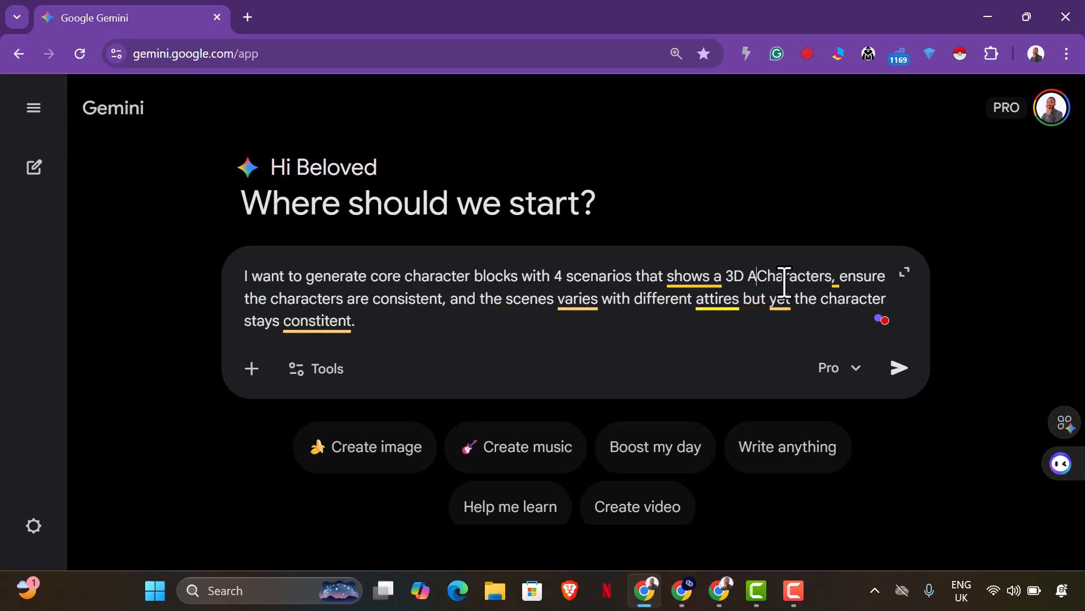
text(mation)
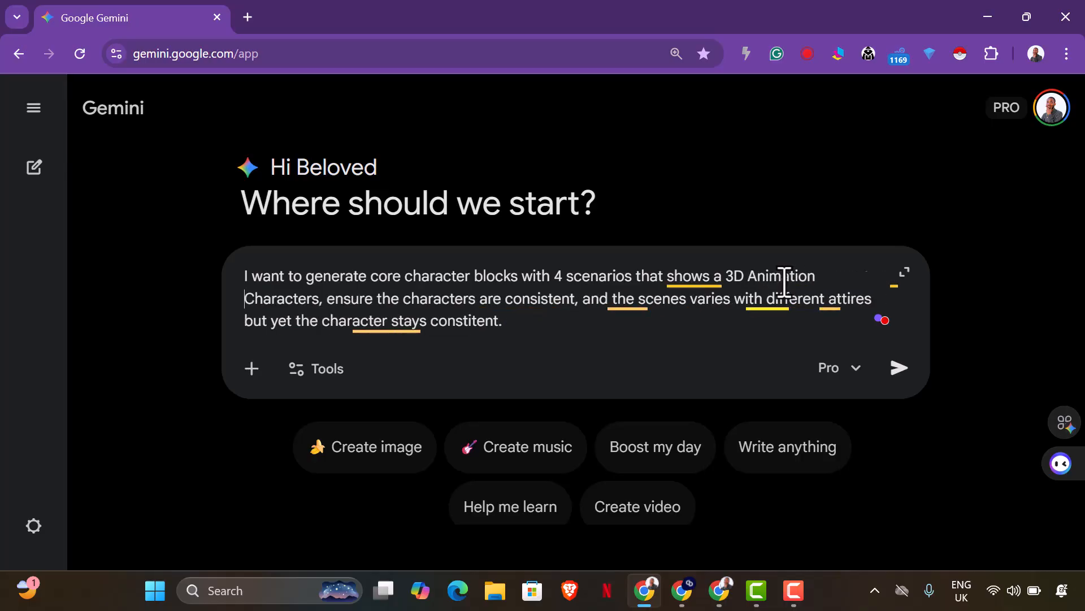
mouse_move(819, 276)
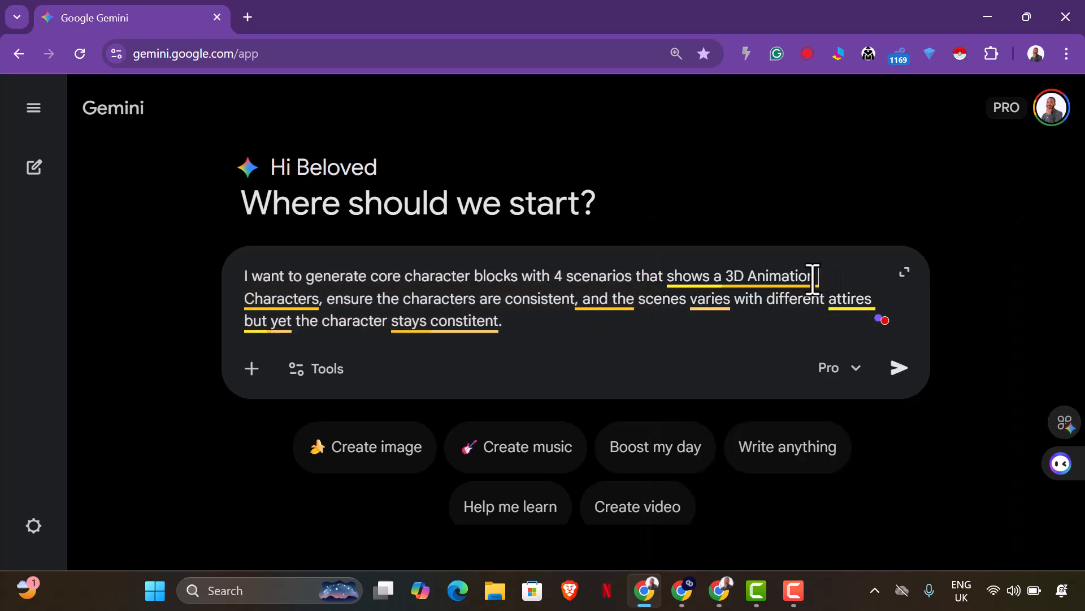
click(639, 298)
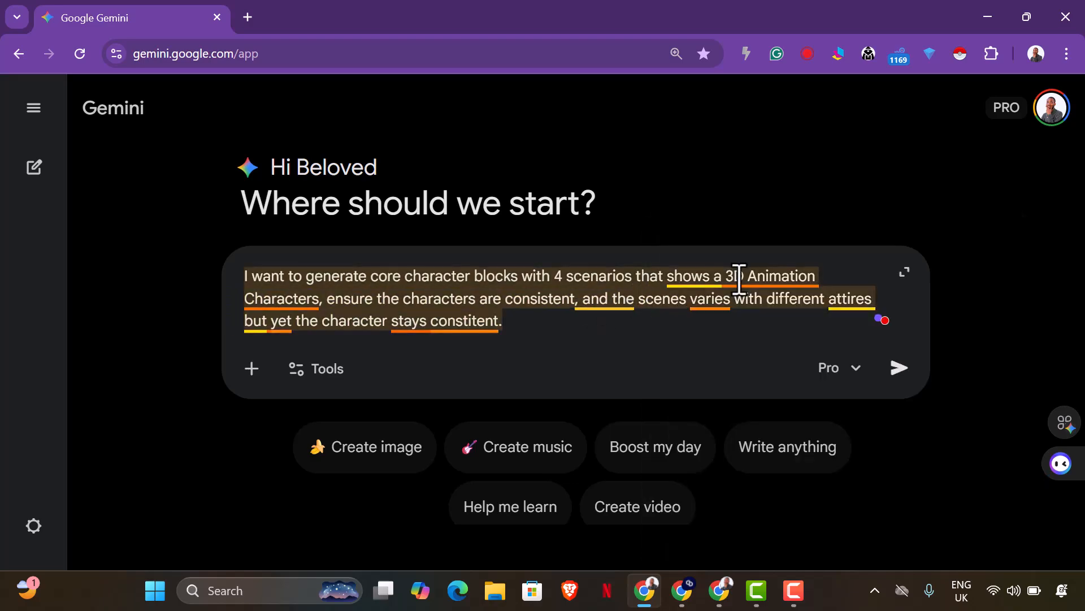
click(593, 332)
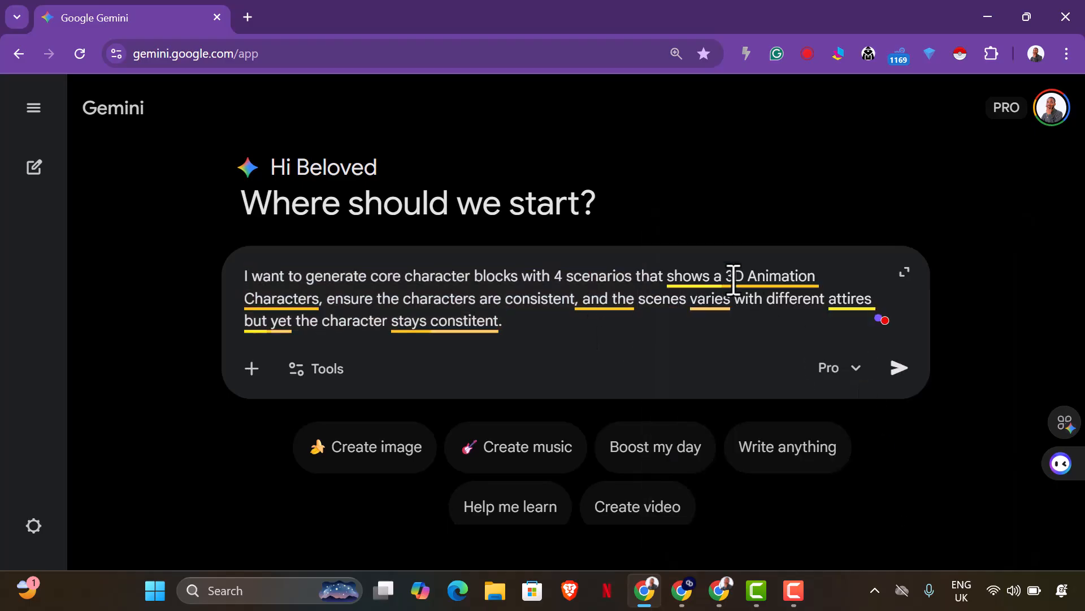
click(902, 532)
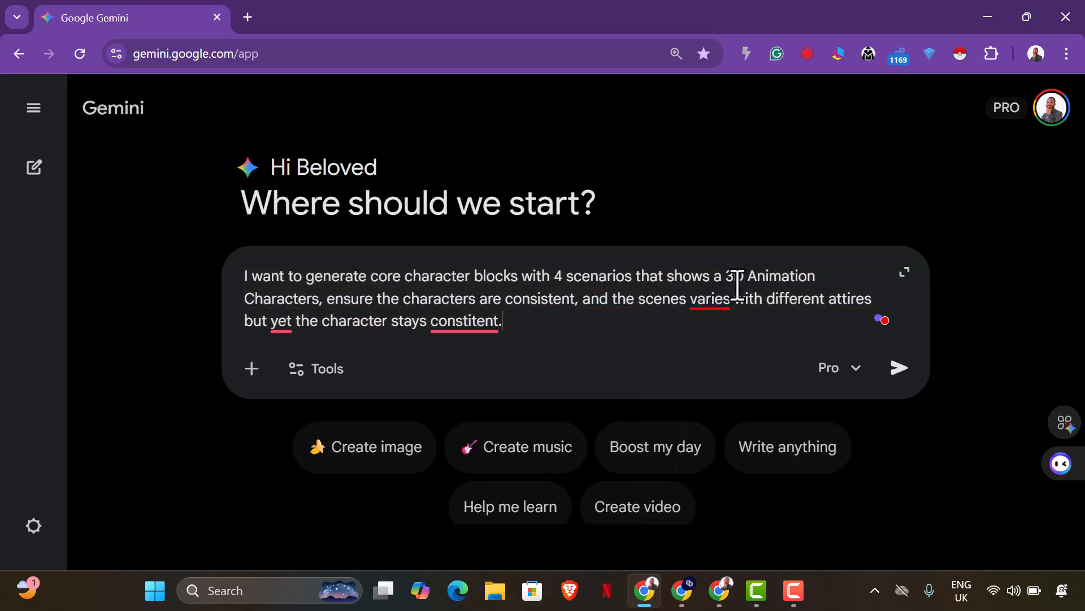
drag(729, 277, 829, 275)
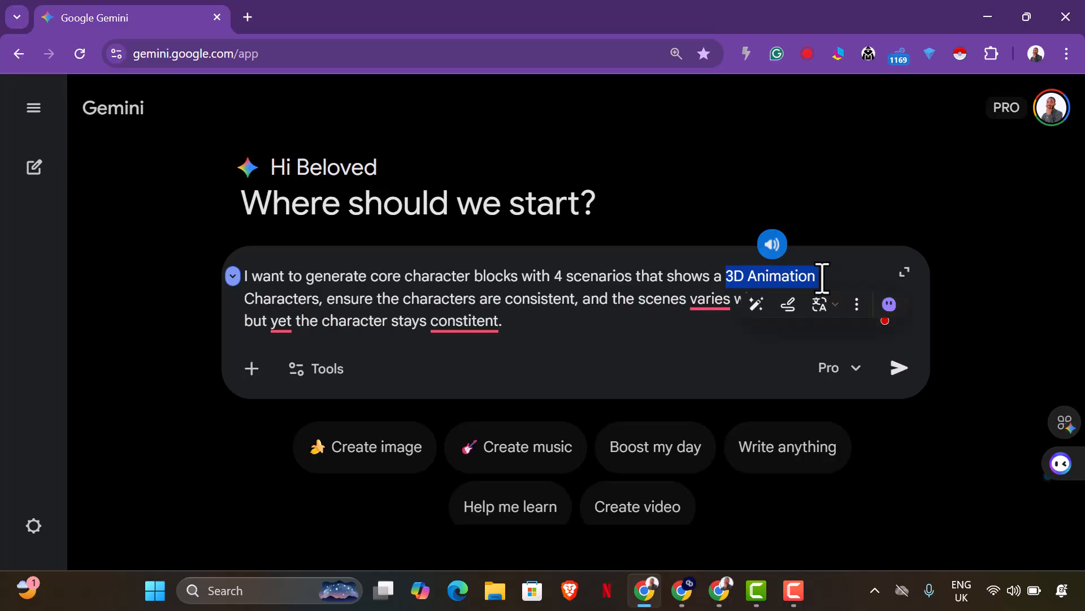
drag(368, 277, 525, 282)
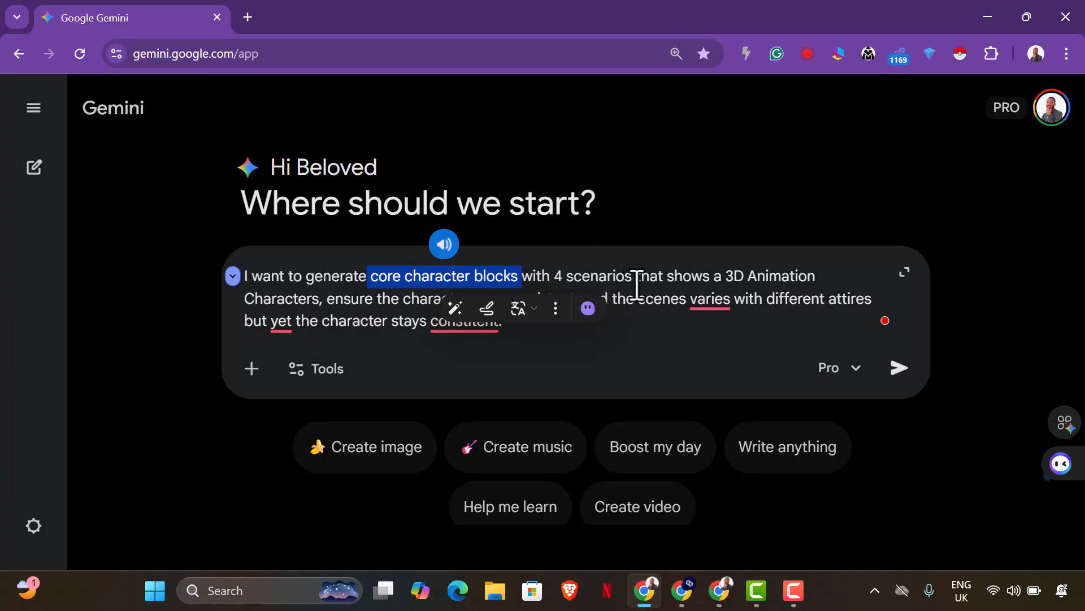
Capitalize "Core" before "character blocks" and correct the misspelled last word of the prompt to "consistent"
click(385, 281)
key(BackSpace)
text(C)
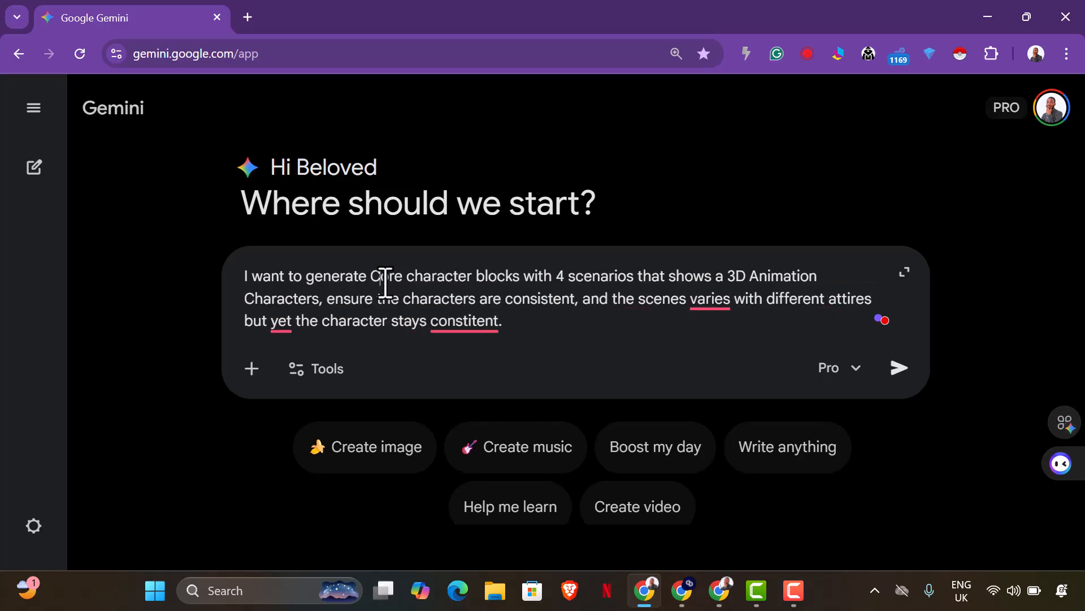
key(Right)
key(Right)
key(Right)
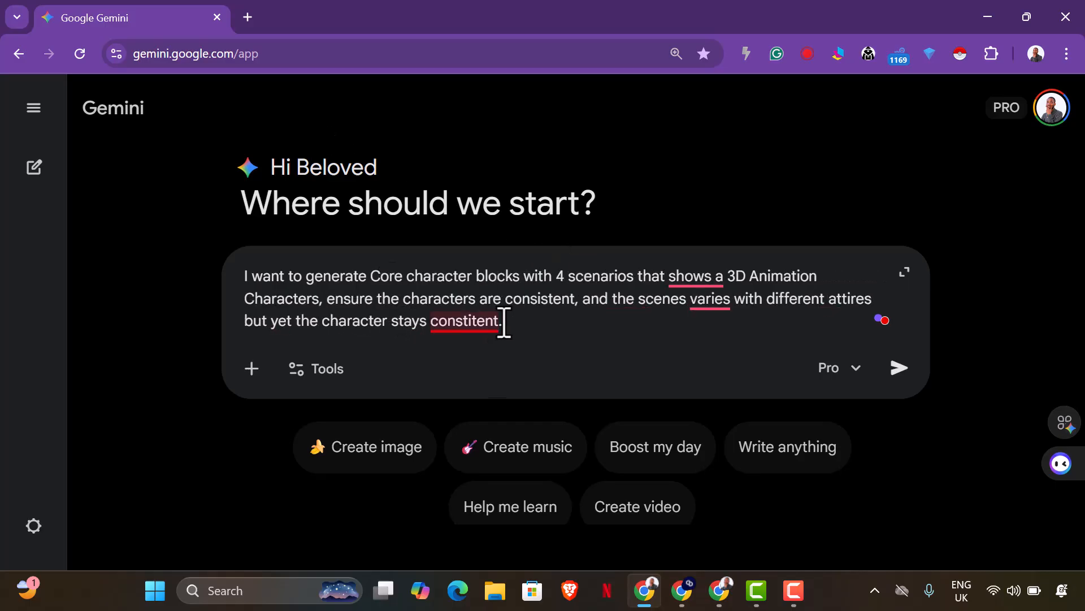
mouse_move(487, 333)
click(491, 374)
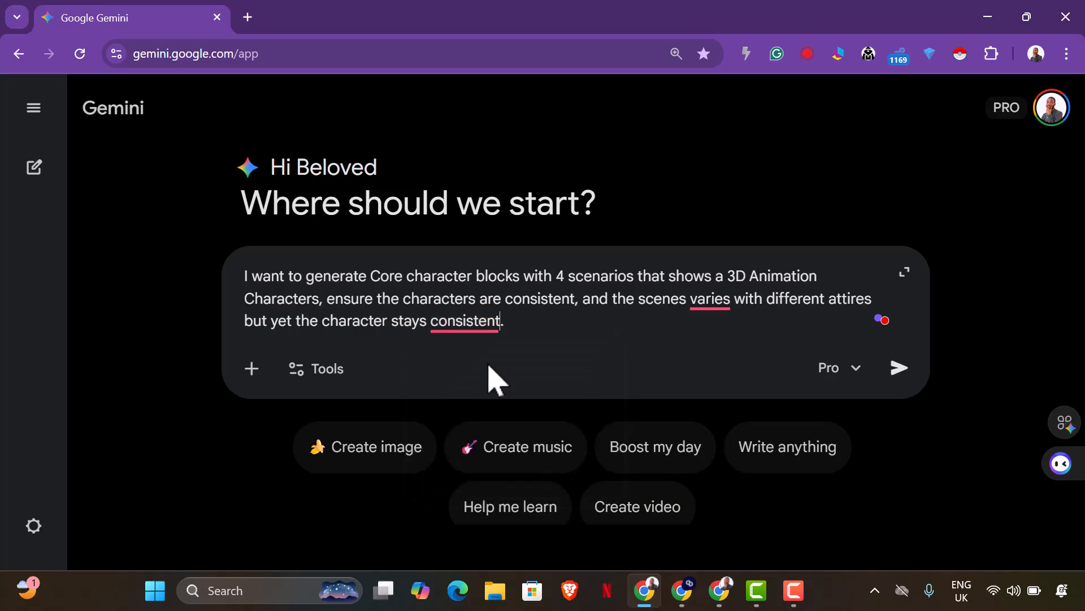
Accept the suggested corrections "vary" and the comma after "but" in the prompt, and submit it to Gemini
drag(433, 321, 547, 306)
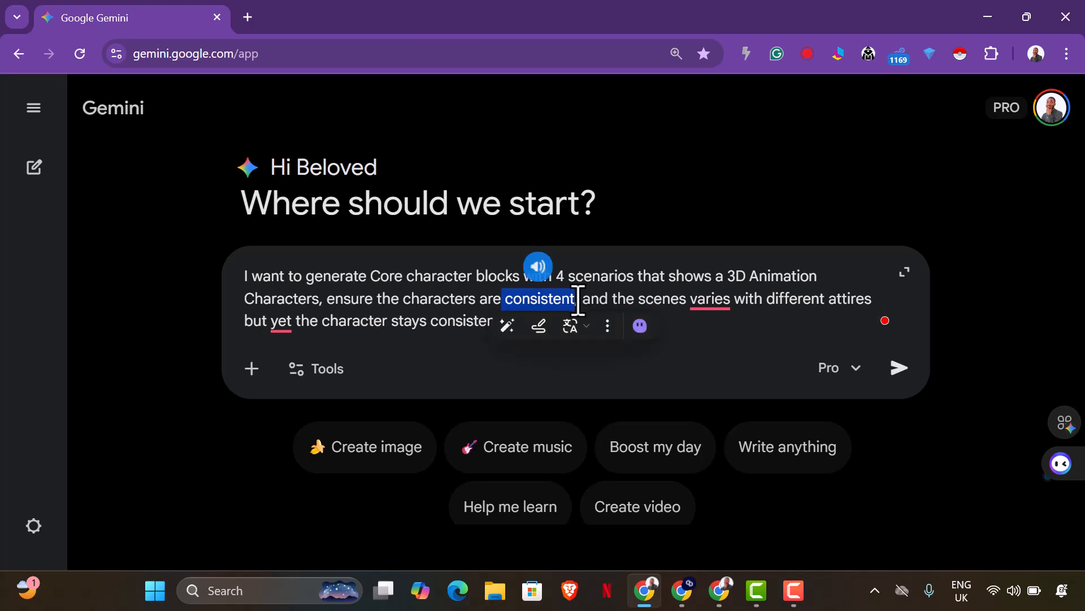
mouse_move(722, 301)
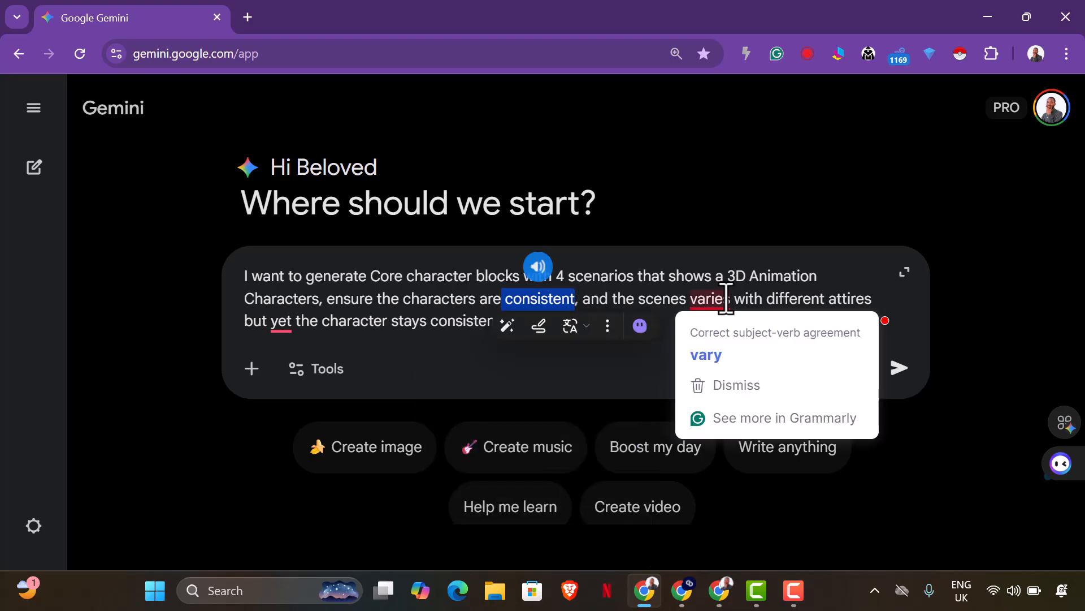
click(728, 349)
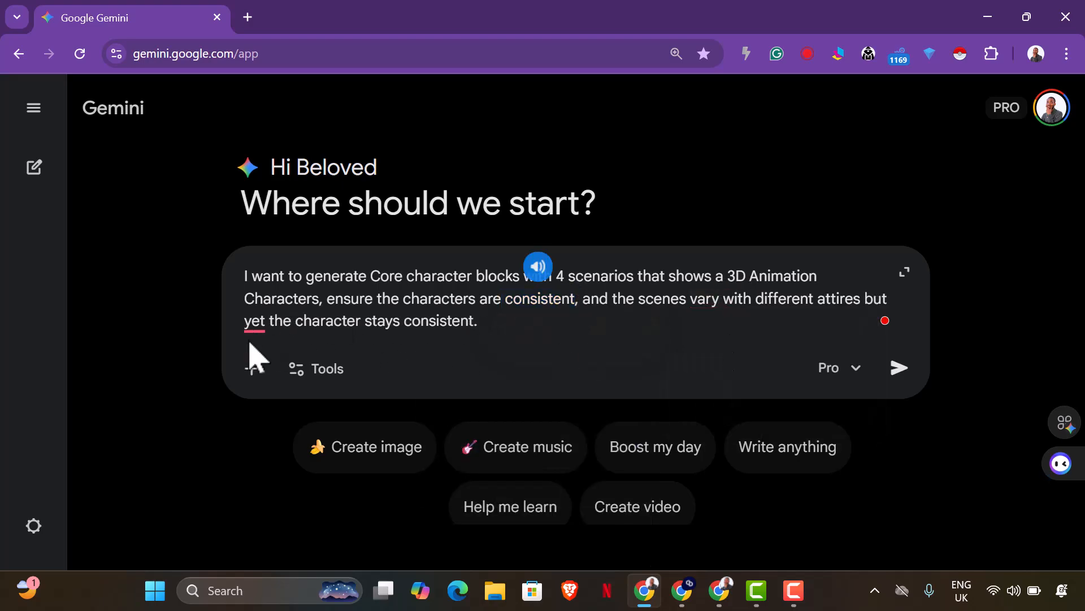
mouse_move(252, 331)
click(270, 373)
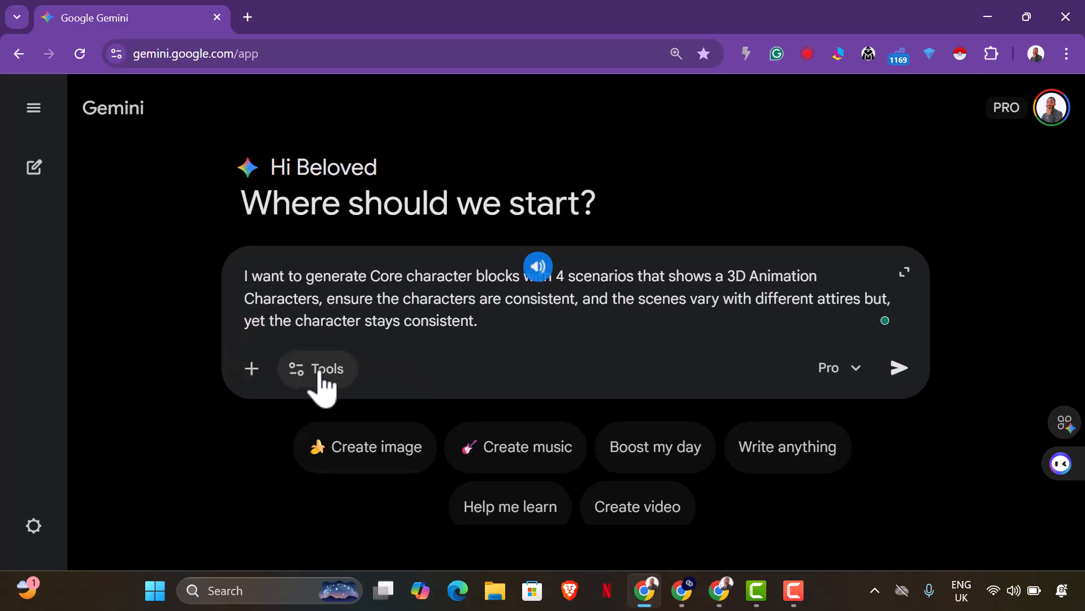
click(900, 367)
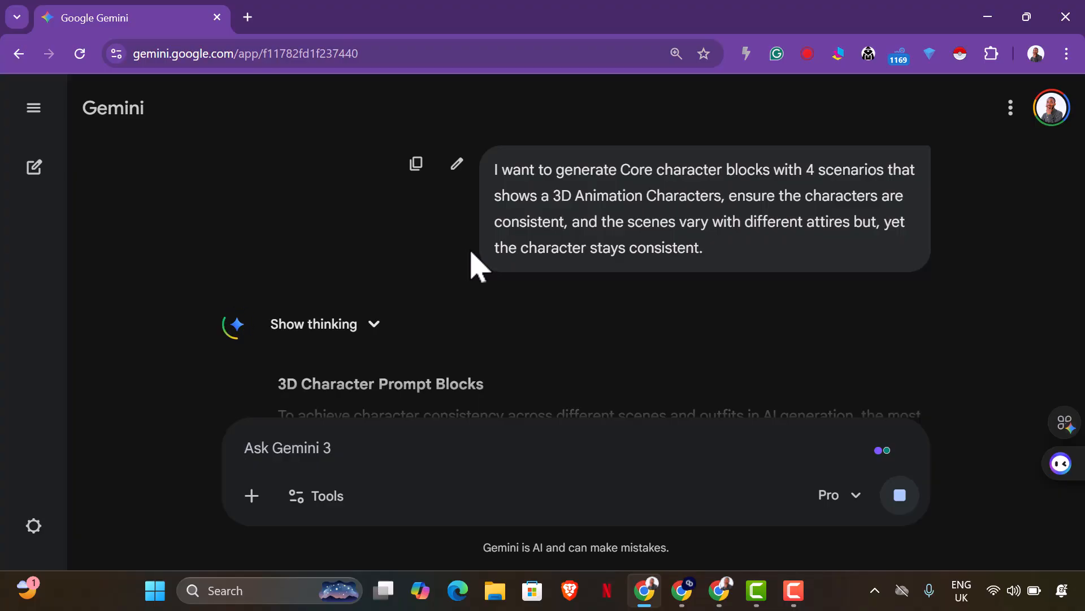
Read through the generated response, from the Base Character Block and its scenarios to the closing question
scroll(477, 266, down, 3)
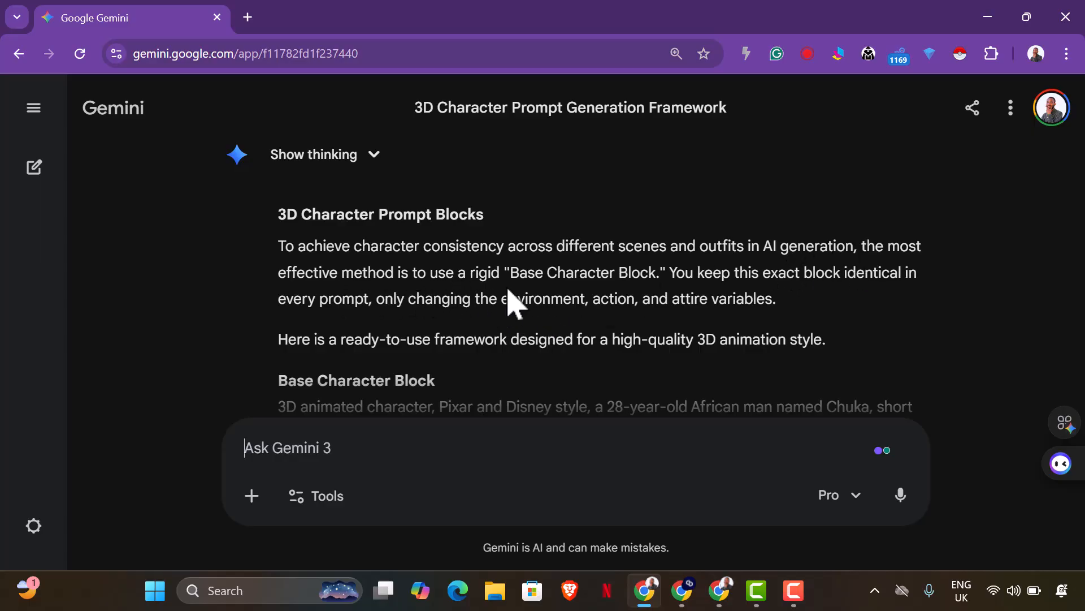
drag(513, 273, 666, 274)
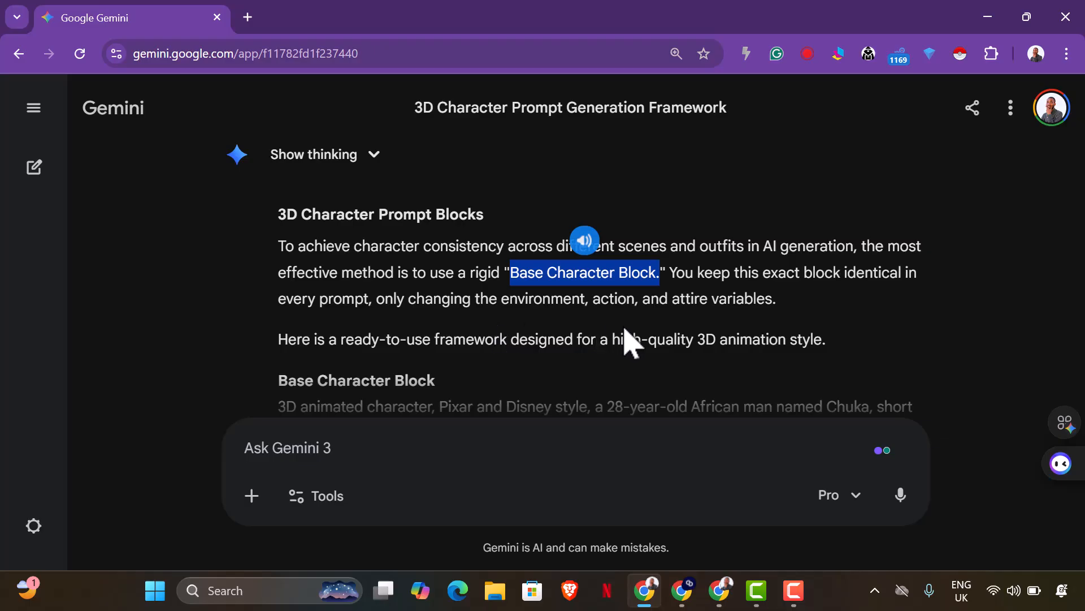
scroll(425, 347, down, 2)
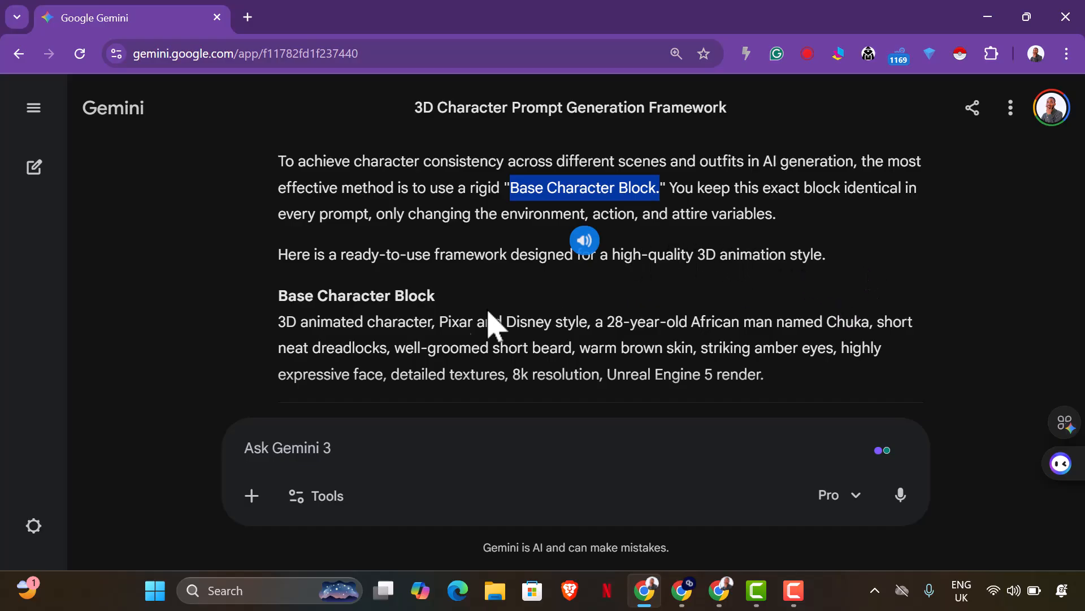
scroll(508, 302, down, 2)
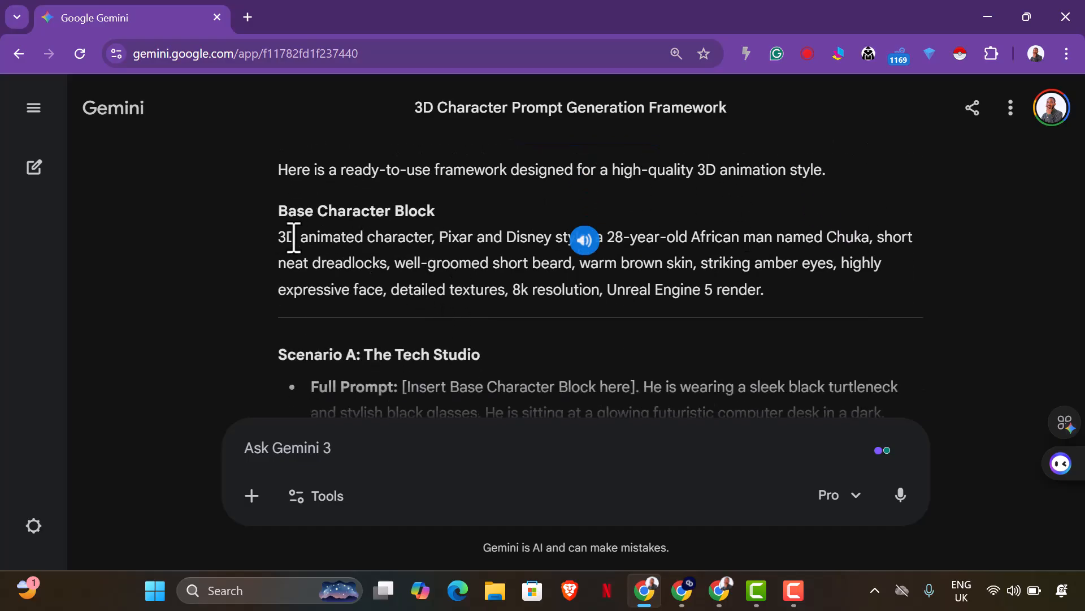
drag(279, 237, 787, 314)
scroll(480, 322, down, 3)
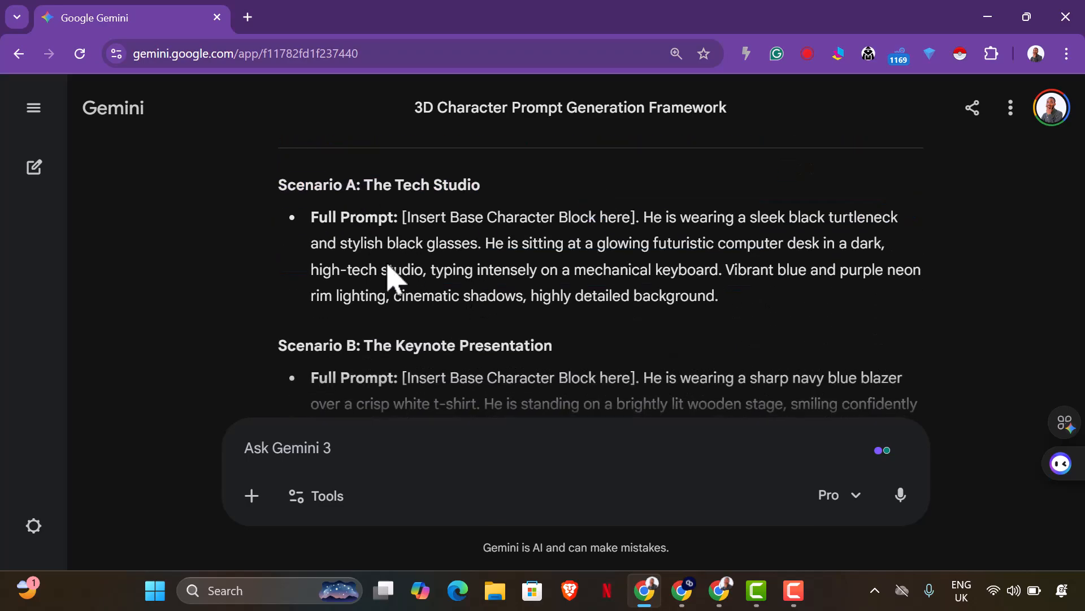
scroll(390, 262, down, 10)
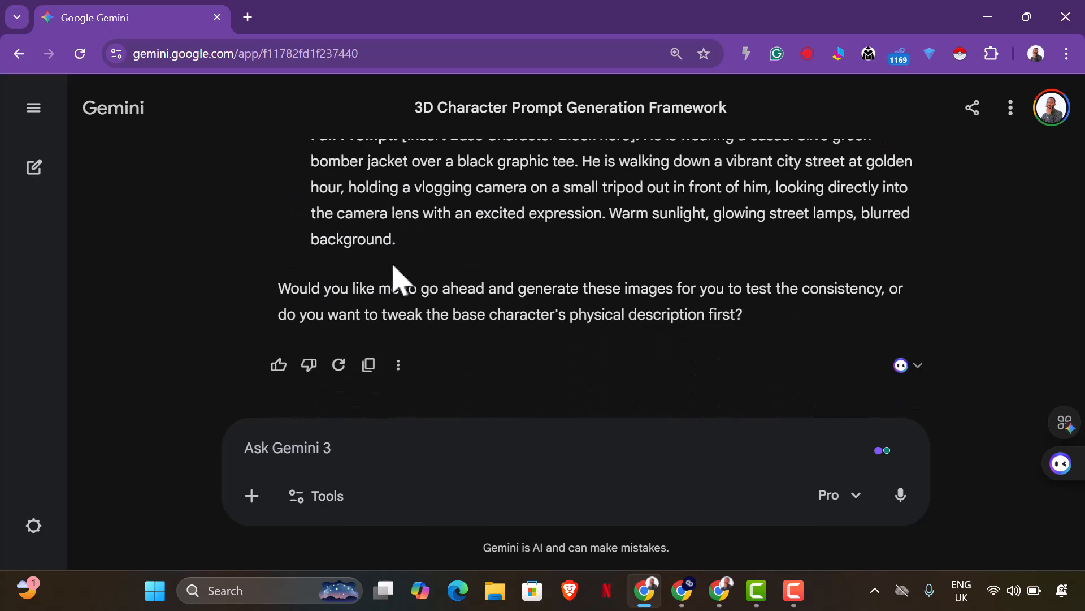
Draft the follow-up prompt "I want character names with different characters blocks, and different scenaries, where the character crosses paths."
click(454, 452)
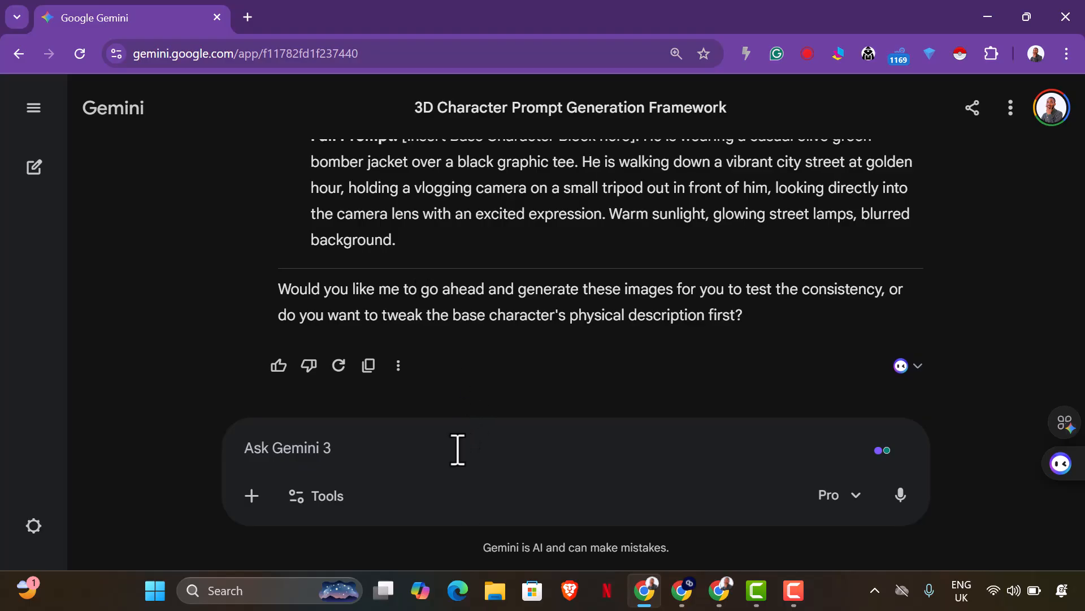
text(I w)
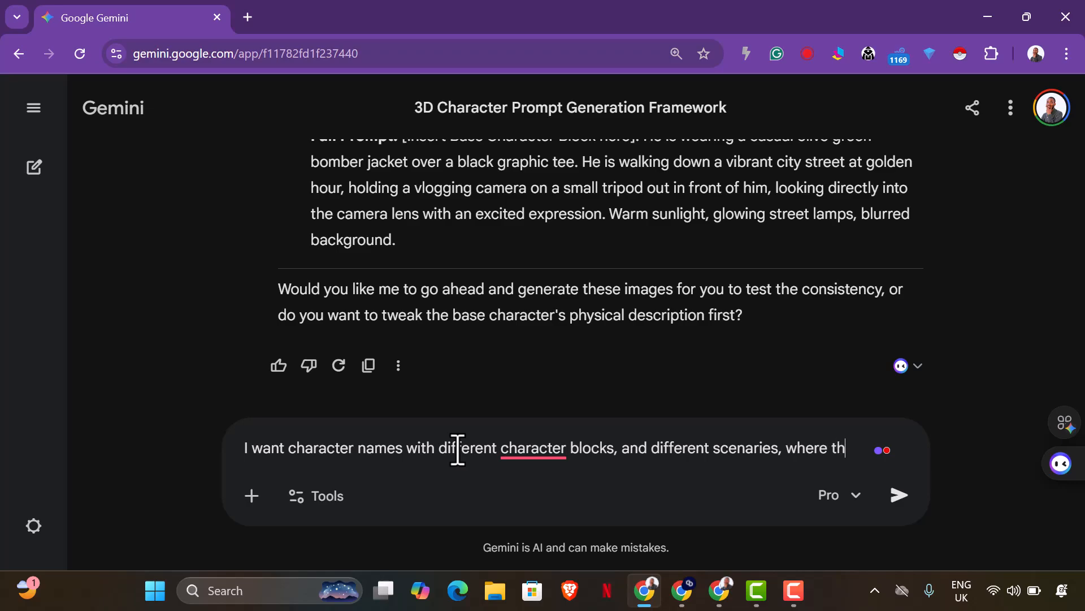
text(aracter crosses paths.)
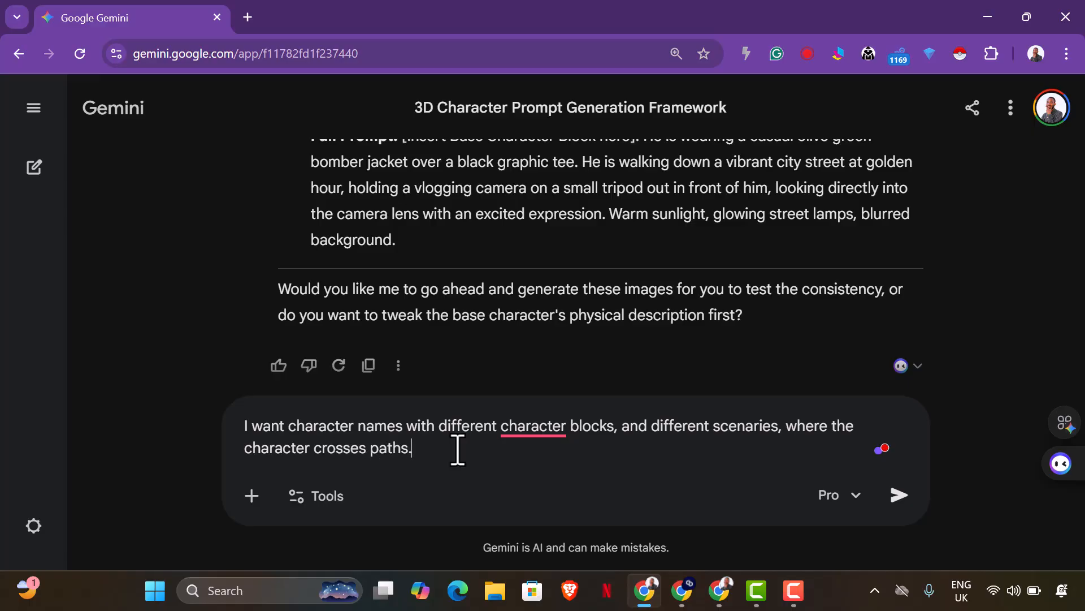
mouse_move(534, 430)
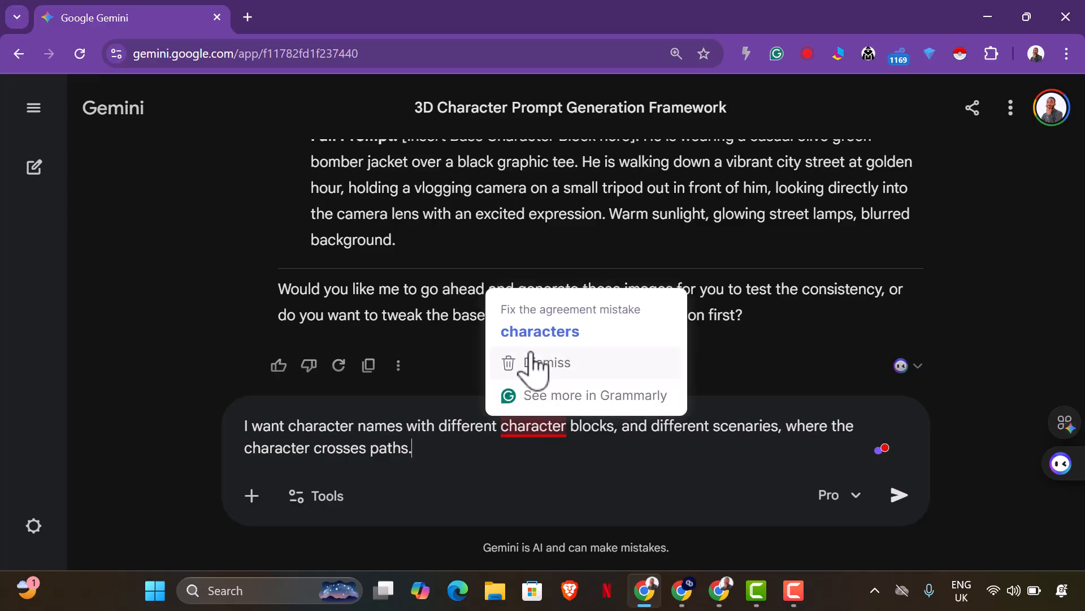
click(534, 332)
Review the full prompt of Scenario A: The Tech Studio and the Base Character Block above it
scroll(533, 339, up, 10)
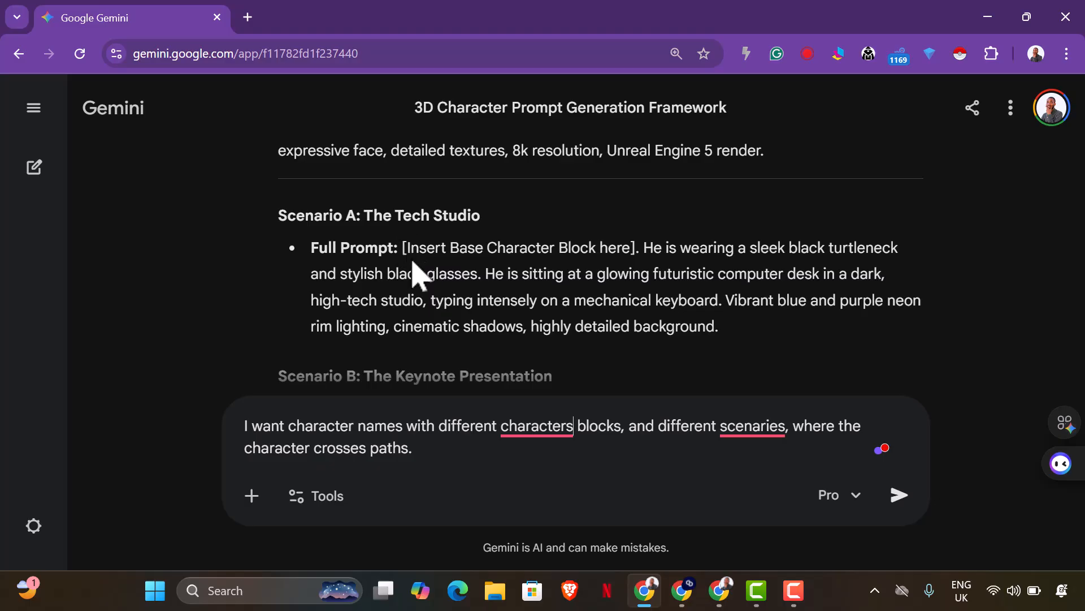
drag(403, 249, 427, 250)
drag(654, 247, 733, 328)
click(706, 327)
scroll(494, 249, up, 3)
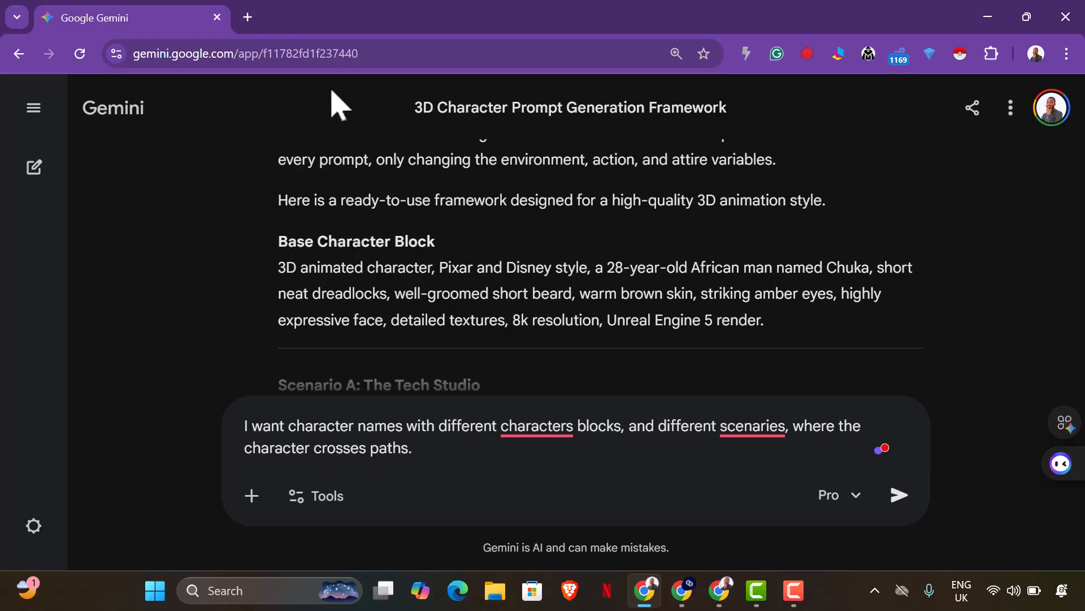
Open Google's ImageFX at labs.google/fx in a new browser tab
click(247, 17)
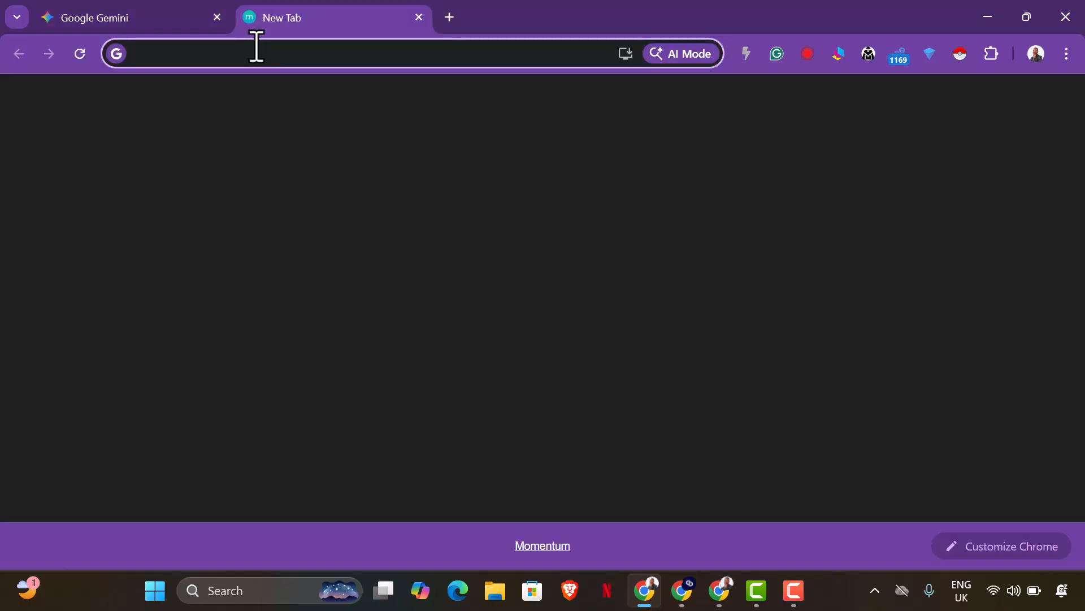
text(iam)
key(BackSpace)
key(BackSpace)
key(BackSpace)
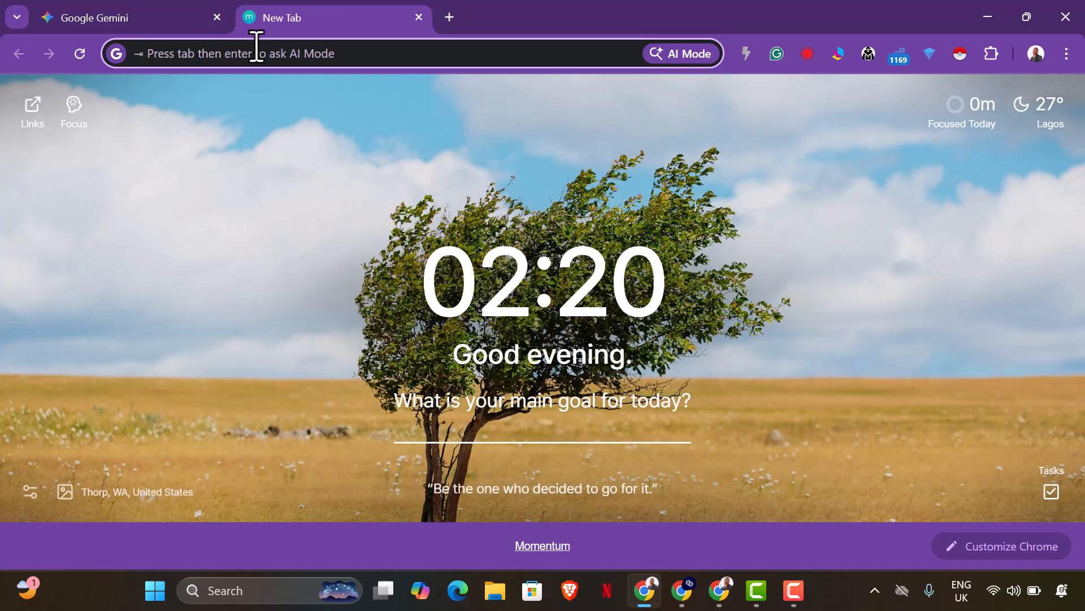
text(imageFX - labs.google/fx)
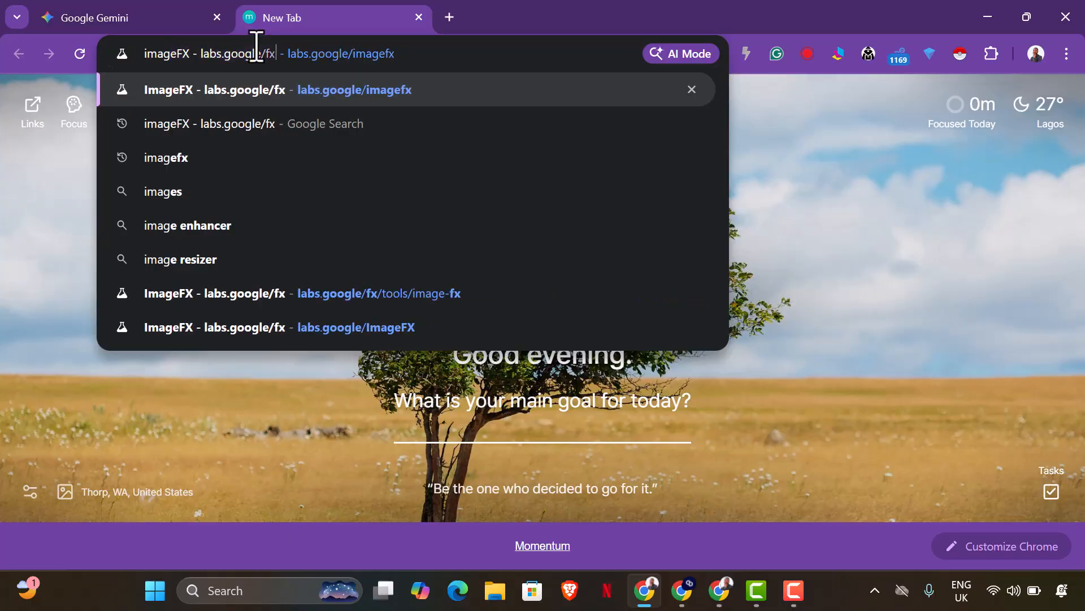
key(Return)
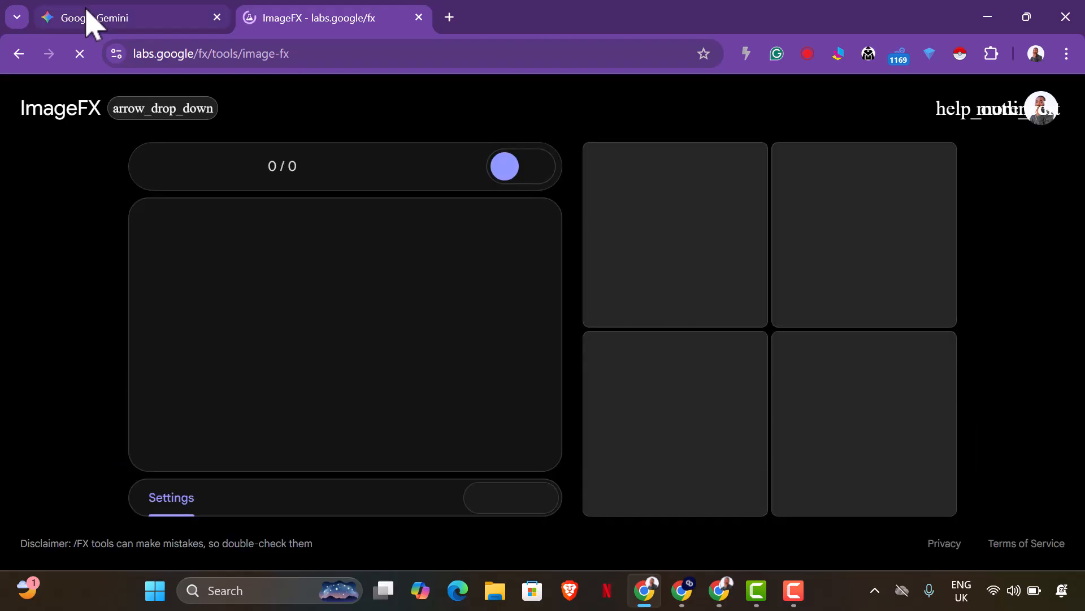
Switch back to the Gemini conversation and accept the correction of "characters" to "character" before "blocks" in the draft prompt
click(93, 23)
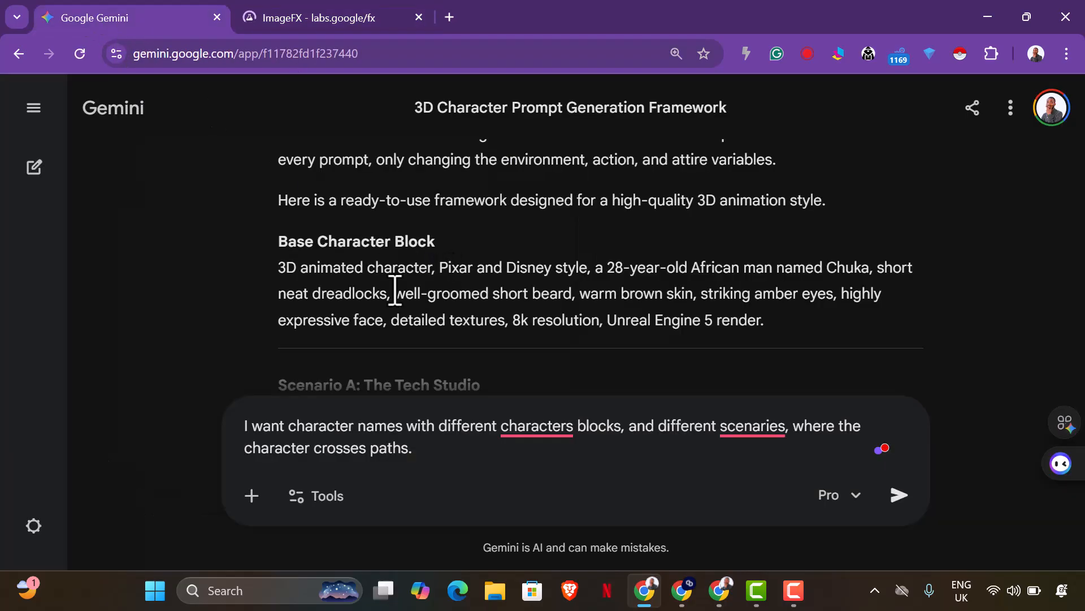
scroll(412, 303, up, 3)
scroll(438, 350, down, 2)
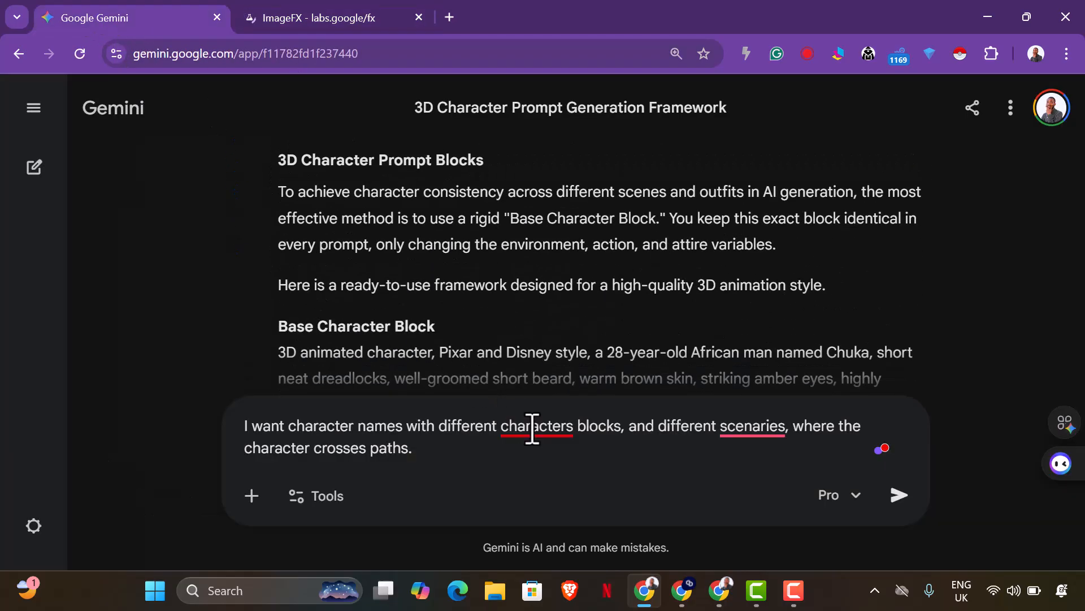
mouse_move(533, 434)
click(535, 332)
Copy the whole Base Character Block description from the response
scroll(338, 265, up, 3)
scroll(339, 250, down, 2)
scroll(281, 339, down, 3)
scroll(301, 280, down, 2)
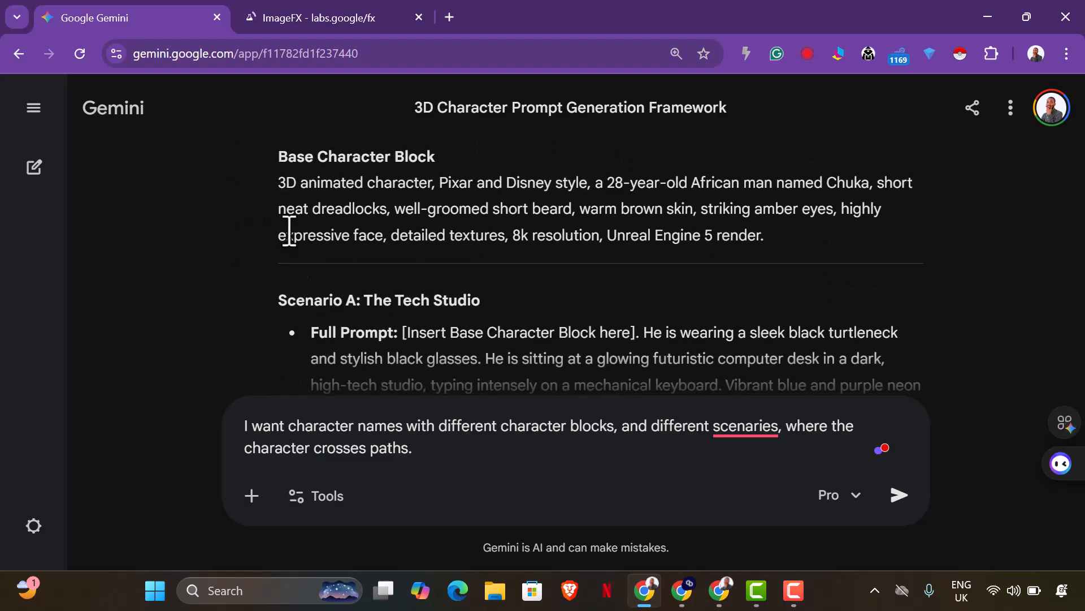
drag(277, 190, 807, 247)
right_click(537, 234)
click(579, 247)
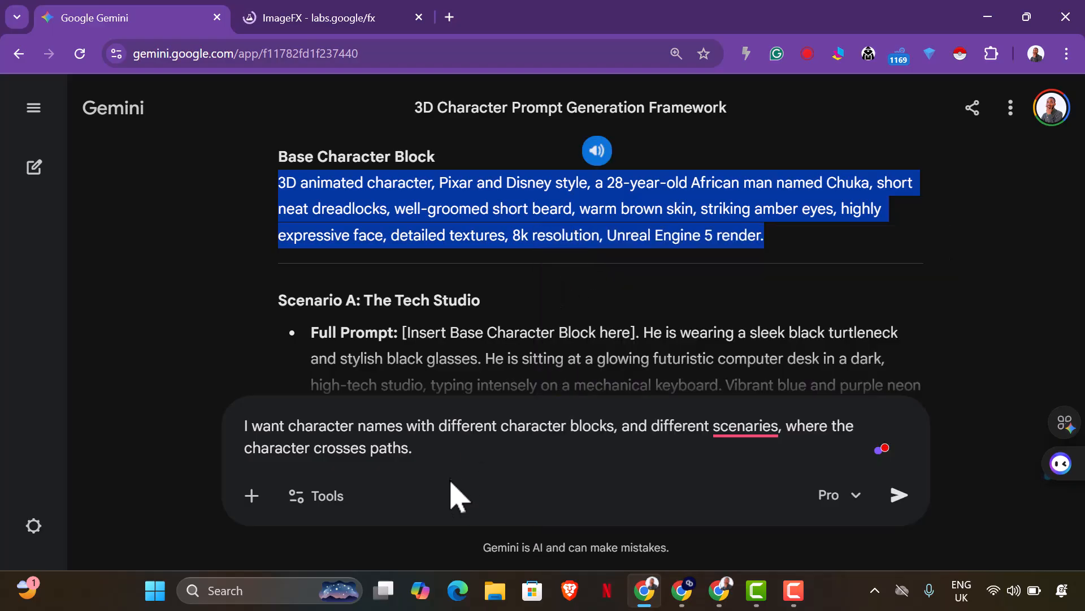
drag(237, 141, 646, 199)
click(646, 199)
drag(279, 182, 716, 226)
right_click(717, 225)
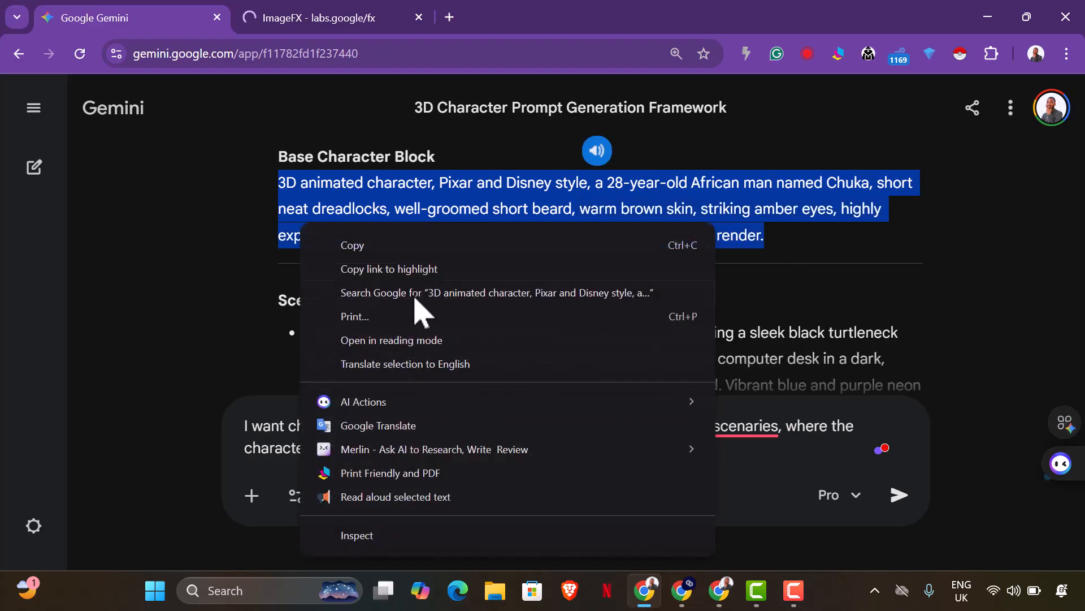
click(375, 246)
Paste the copied base character description below the draft follow-up text, separated by a blank line
click(441, 452)
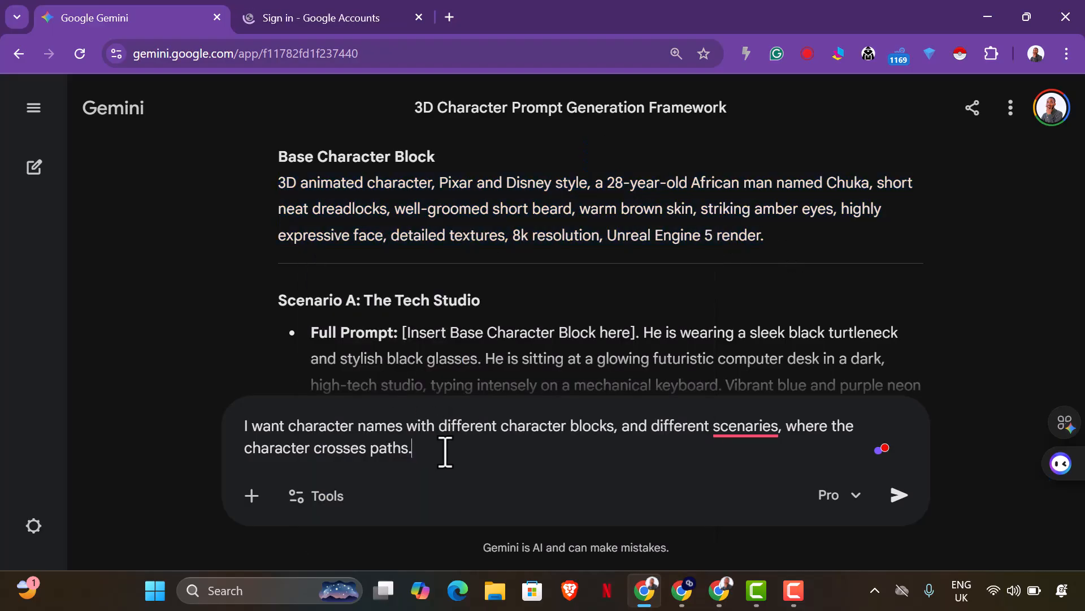
key(shift+Return)
key(shift+Return)
key(ctrl+v)
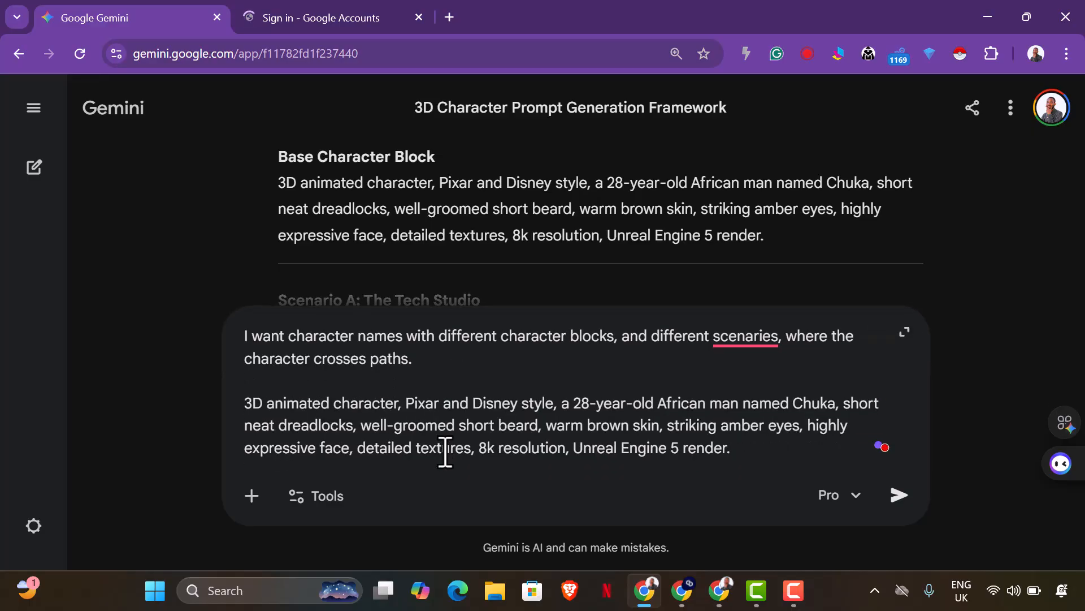
Copy the Scenario A text from "He is wearing" to "highly detailed background." and append it to the base character description in the draft
scroll(345, 238, down, 3)
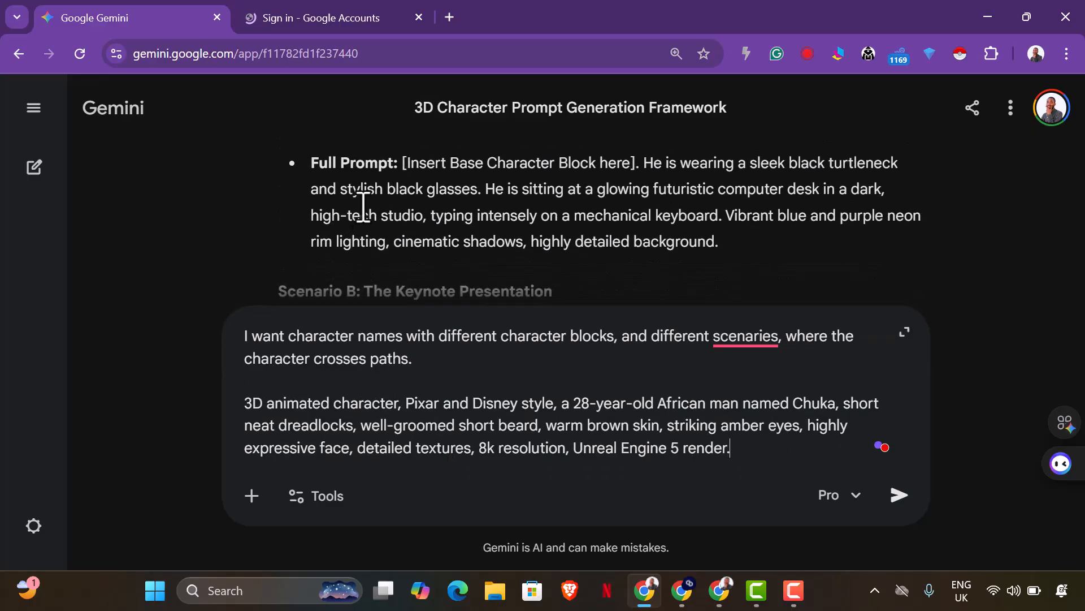
scroll(362, 206, up, 1)
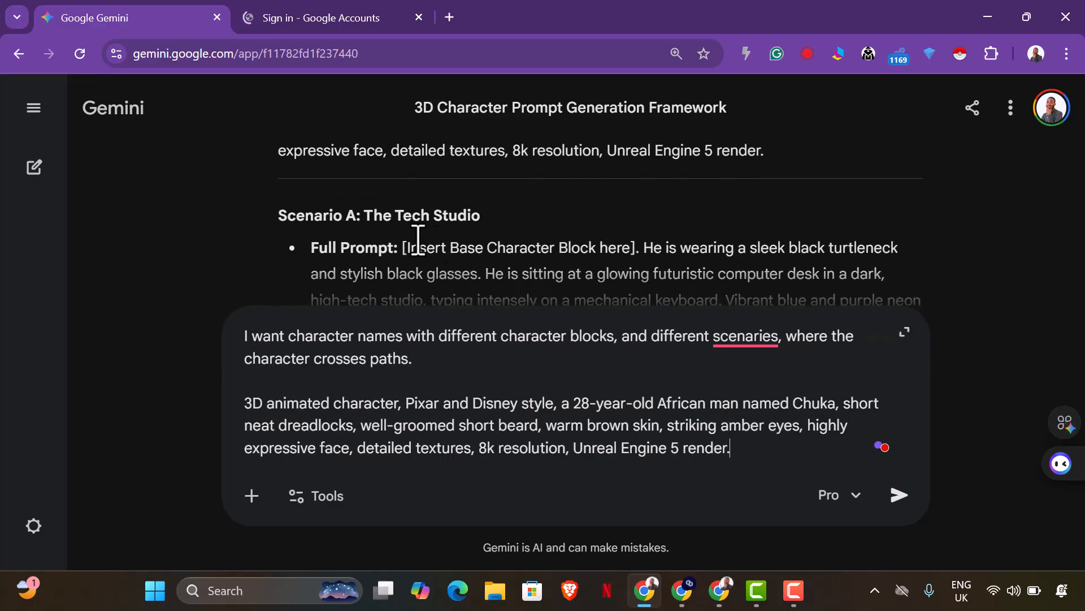
scroll(666, 239, down, 1)
drag(651, 167, 771, 259)
right_click(702, 213)
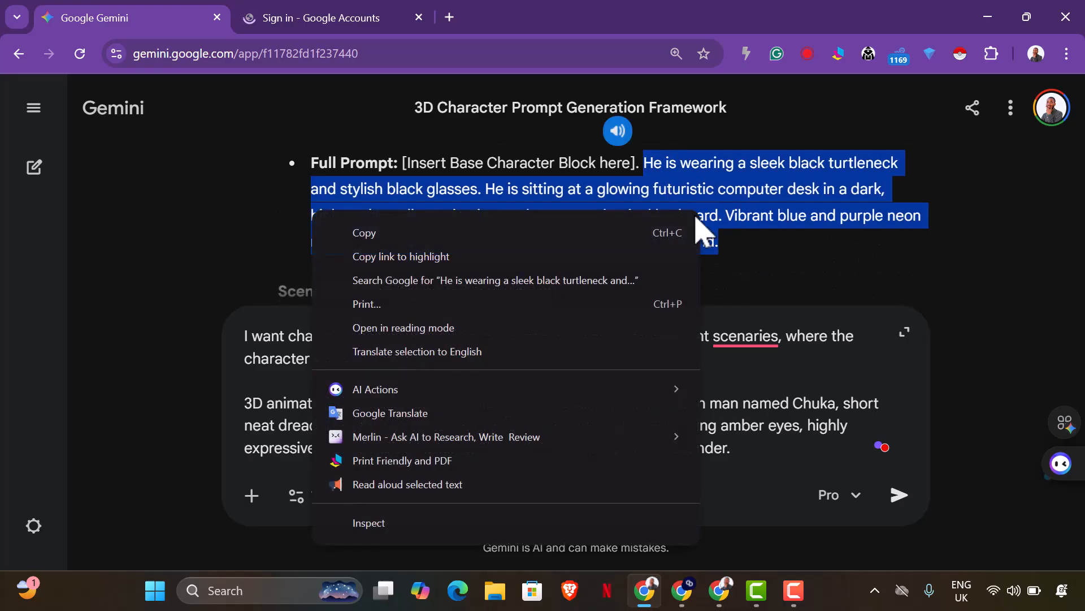
click(669, 233)
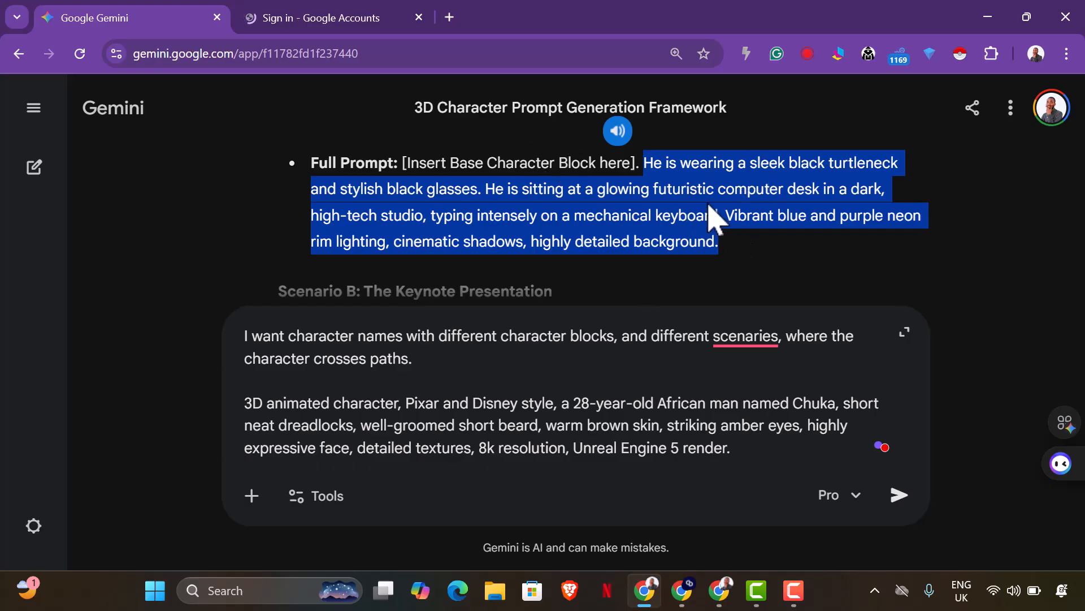
click(743, 450)
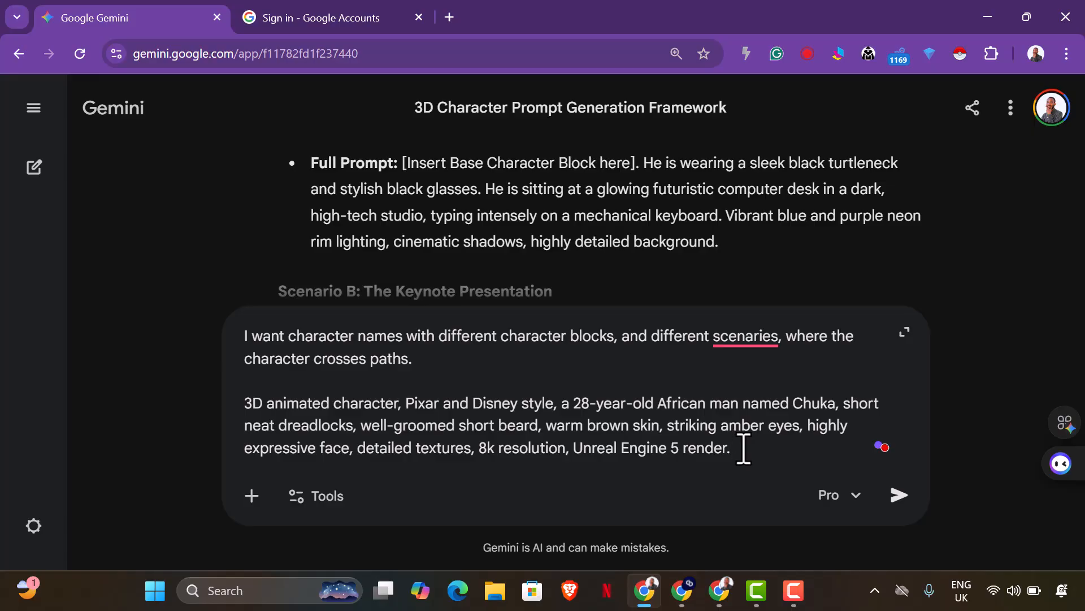
key(ctrl+v)
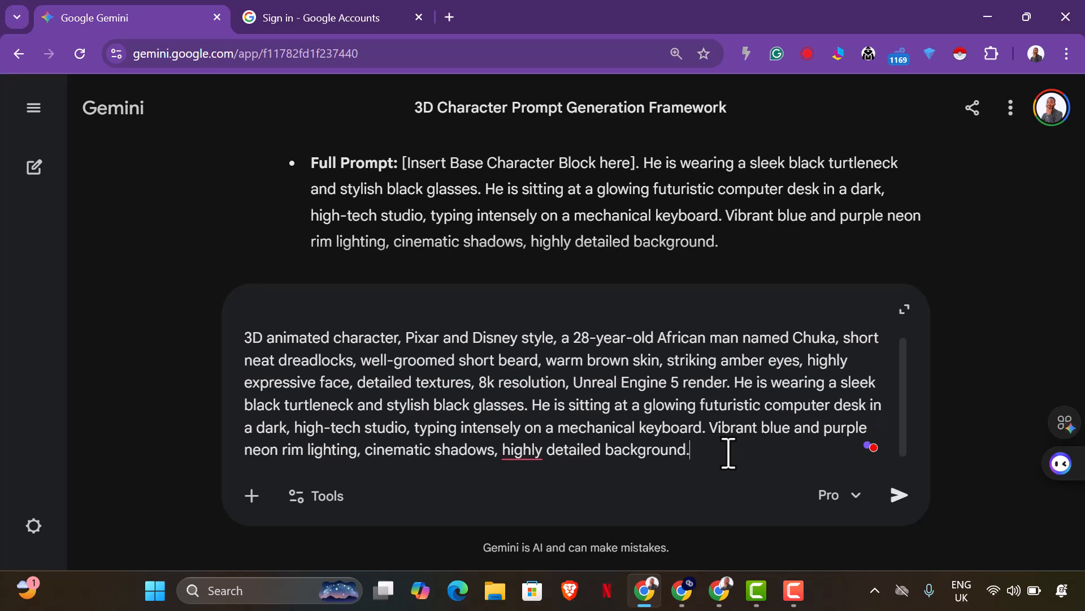
scroll(536, 404, up, 2)
scroll(537, 405, down, 2)
scroll(537, 405, up, 2)
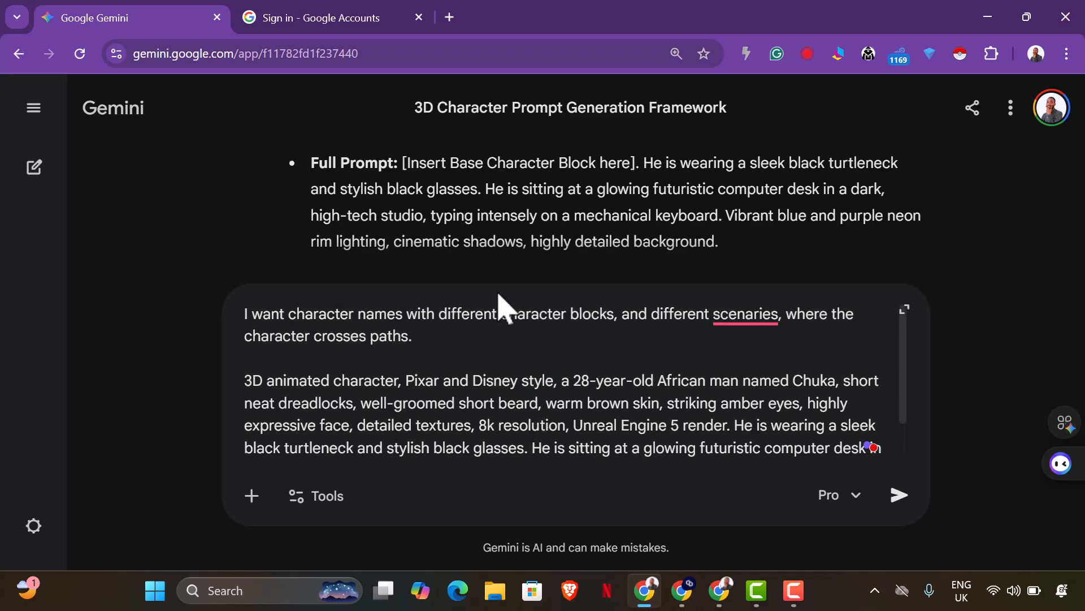
Copy the base character description of Chuka from the Gemini response
scroll(483, 230, up, 5)
drag(277, 182, 775, 262)
right_click(560, 205)
click(608, 225)
Switch to the Google sign-in page and continue to ImageFX with the first listed account
click(365, 22)
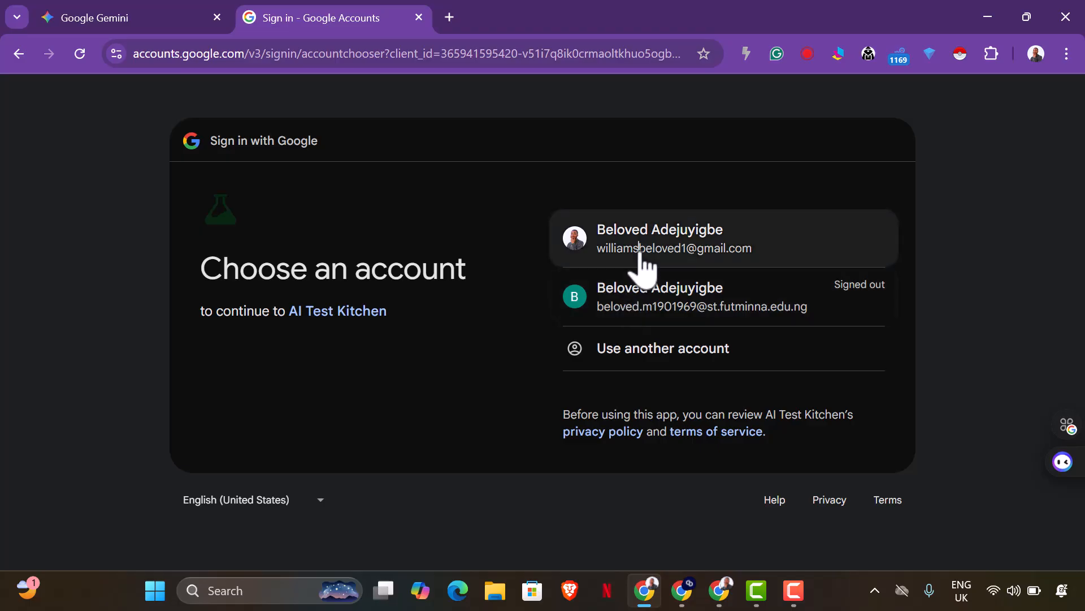
click(641, 256)
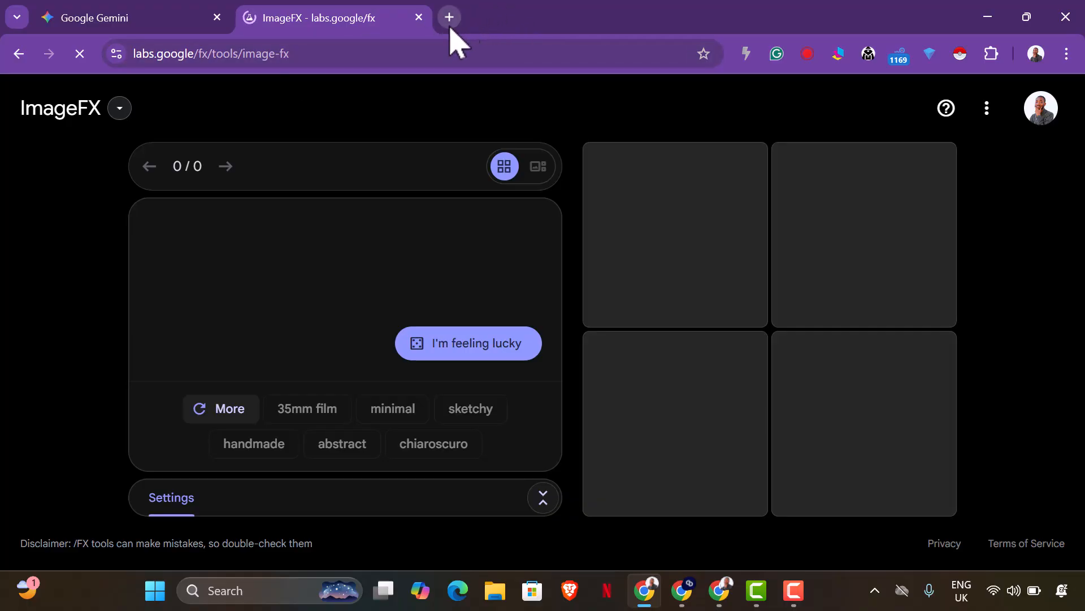
click(348, 55)
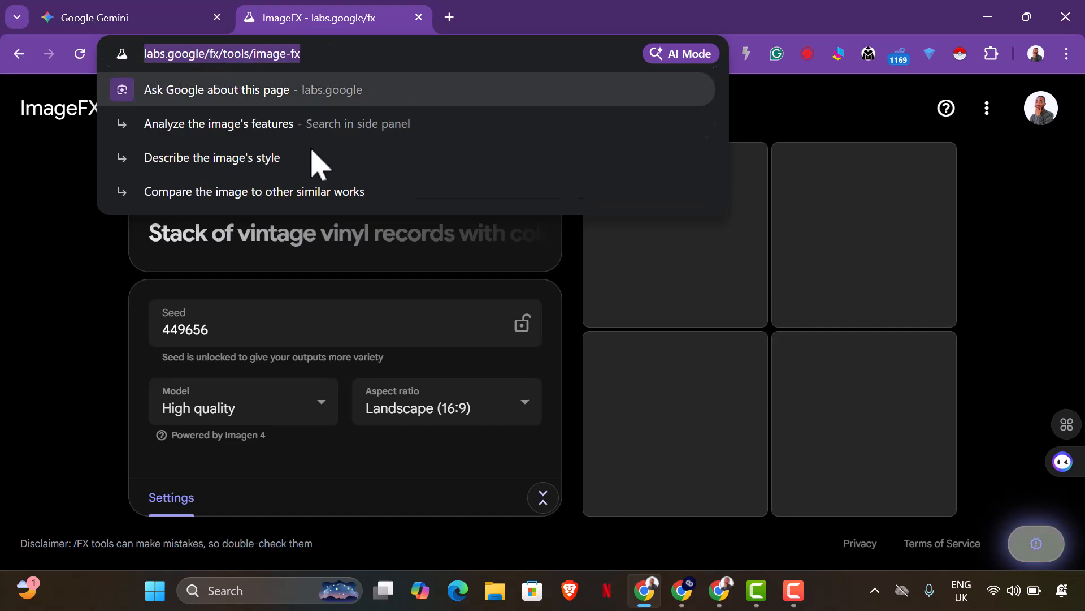
click(54, 350)
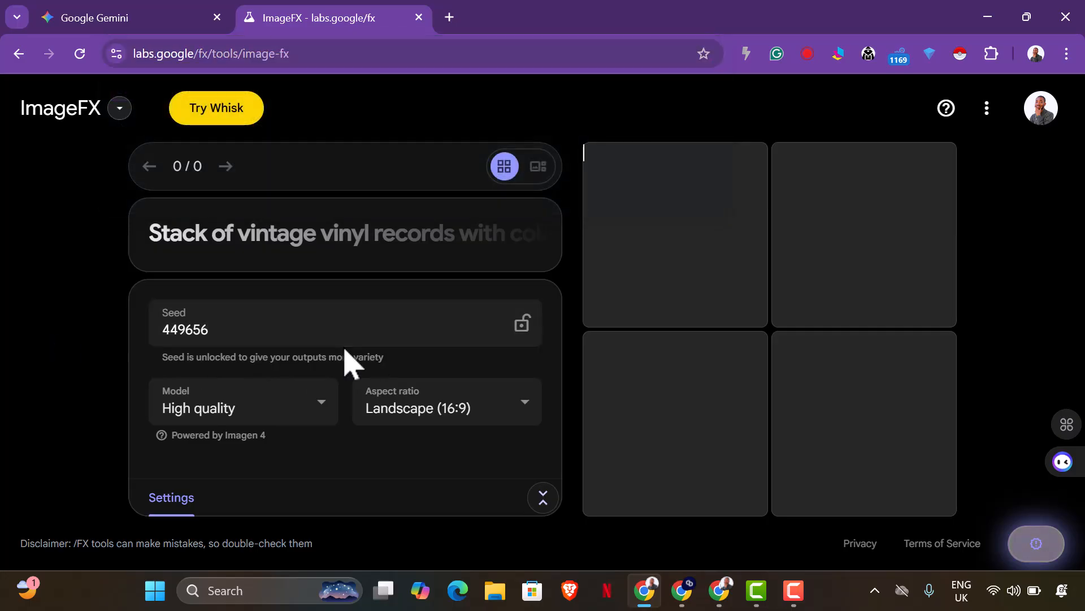
Review the aspect ratio choices and the model setting in ImageFX, and return to the prompt box
click(464, 418)
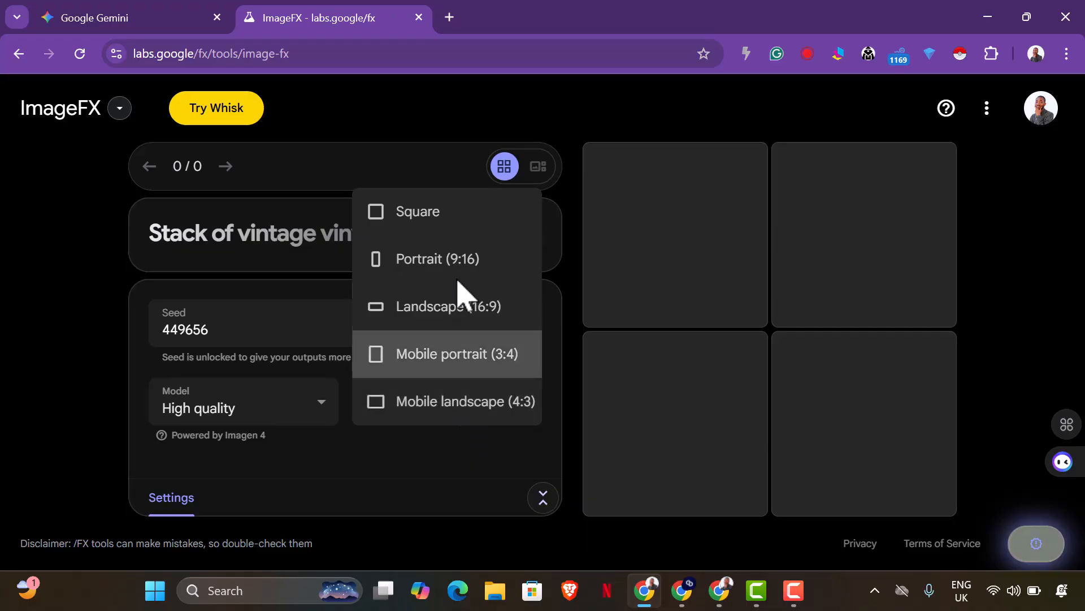
click(252, 430)
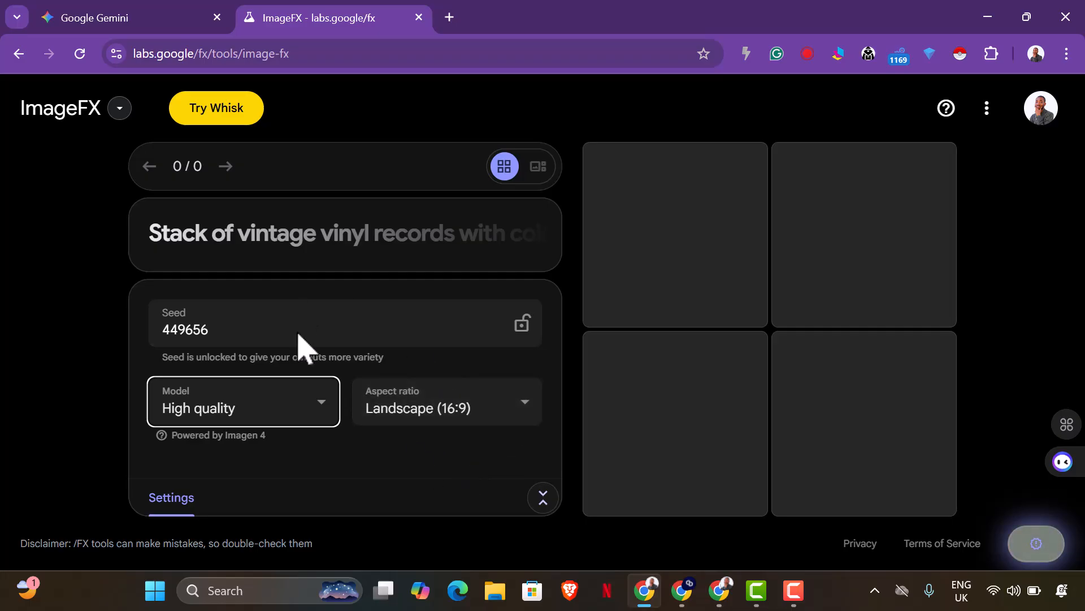
click(249, 240)
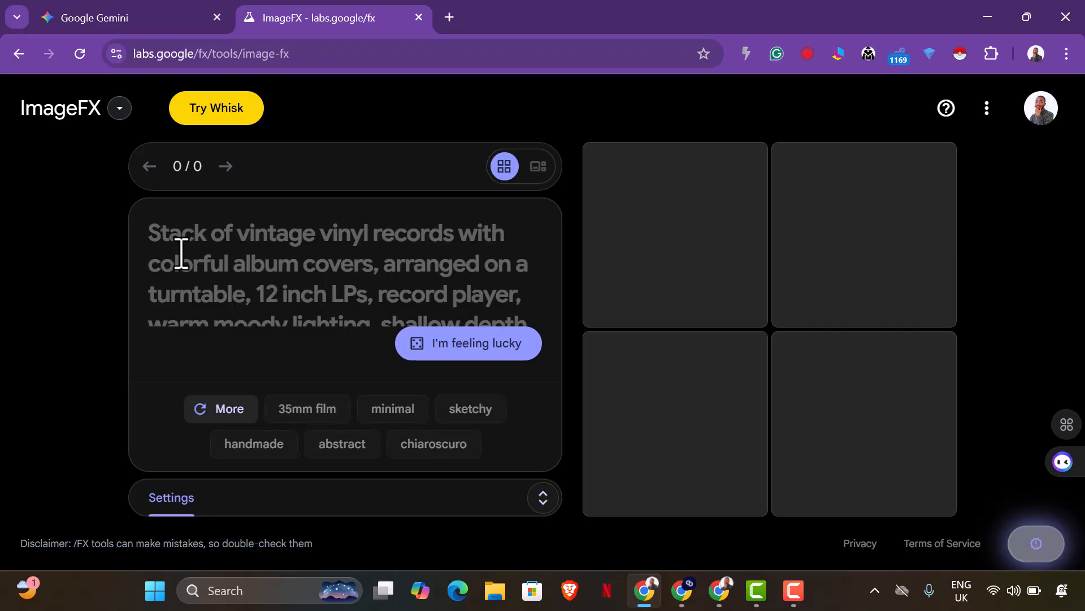
Switch back to Gemini and copy the full Base Character Block, from "3D animated character" to "Unreal Engine 5 render."
click(136, 13)
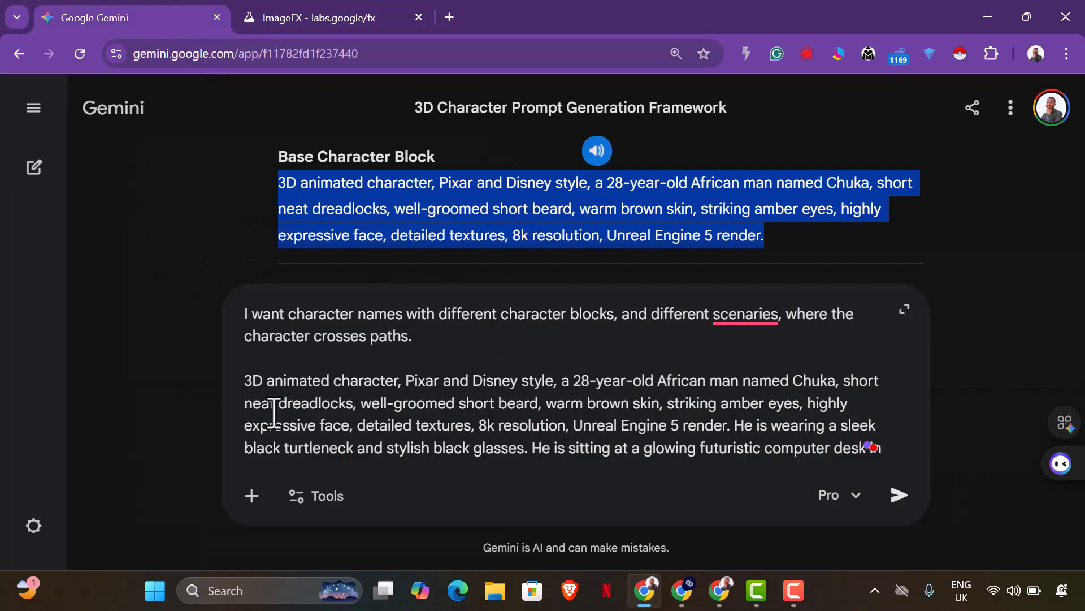
click(249, 381)
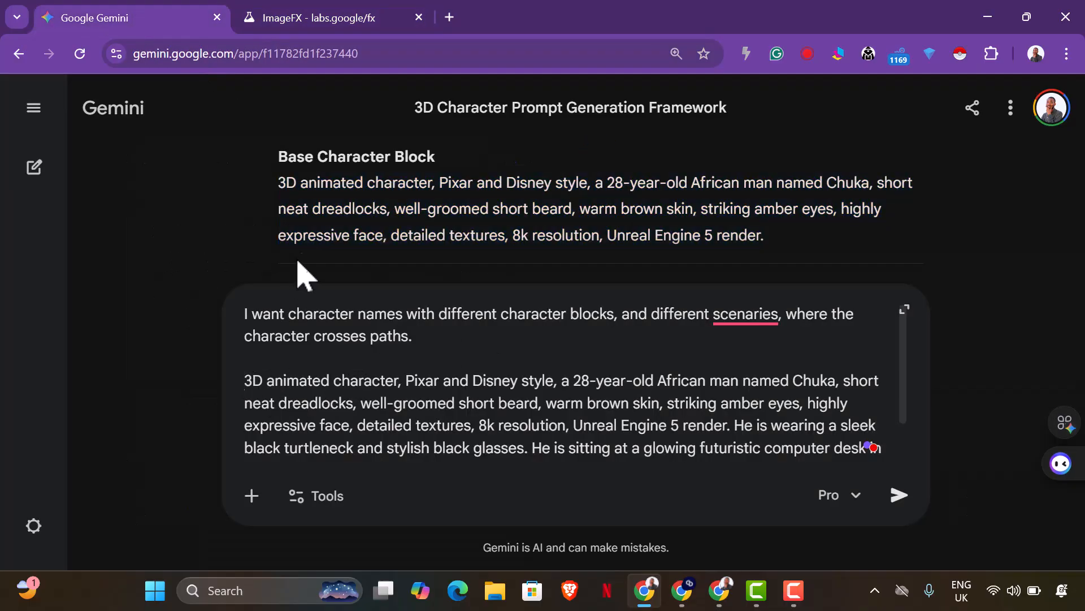
drag(278, 184, 799, 249)
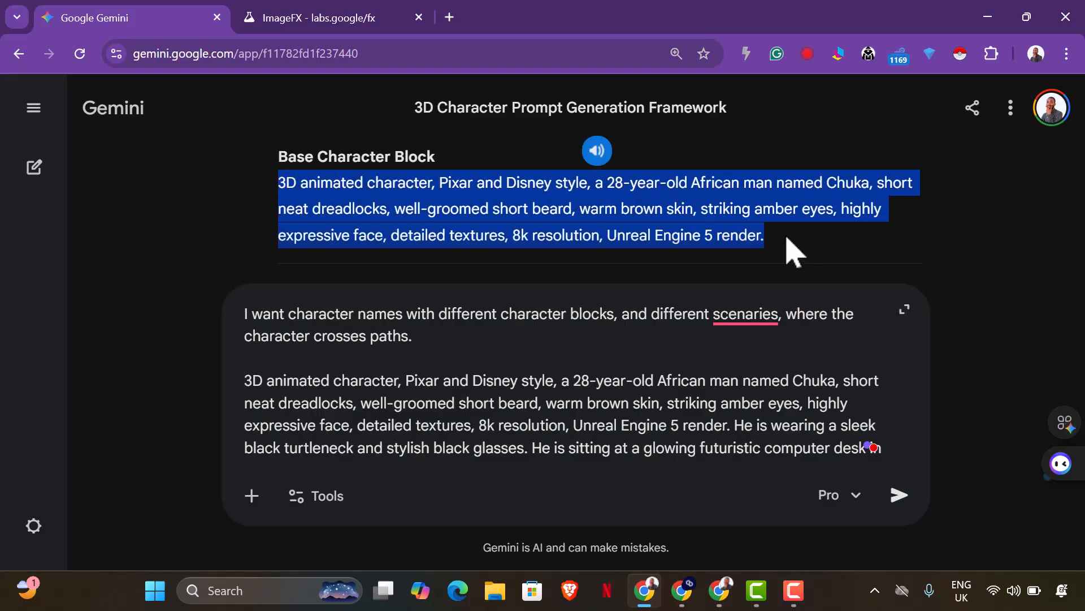
right_click(583, 236)
click(635, 249)
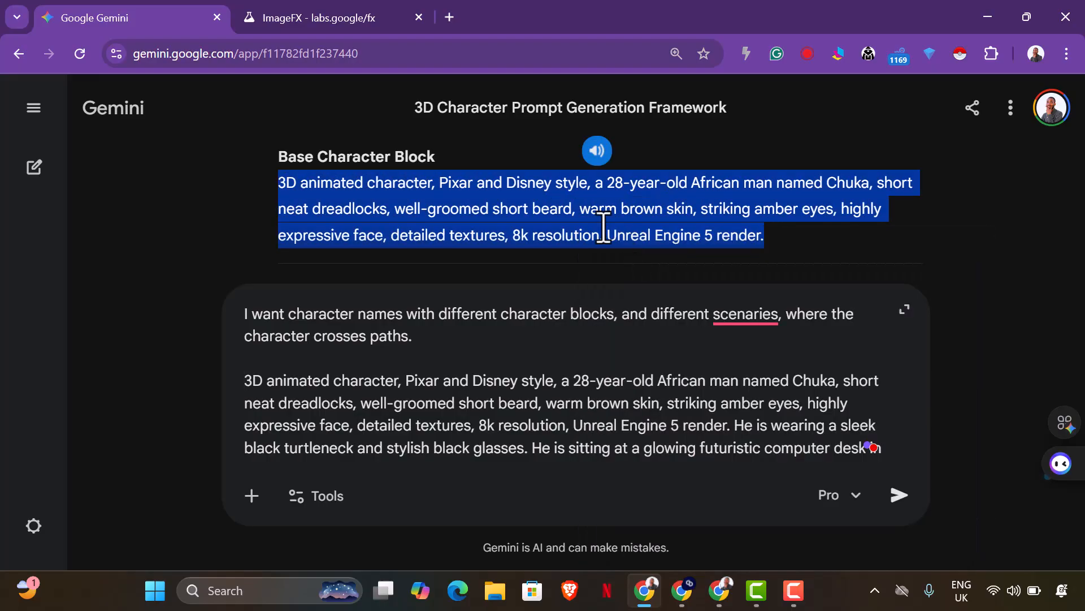
Paste the base character description as the ImageFX prompt and generate the images
click(316, 16)
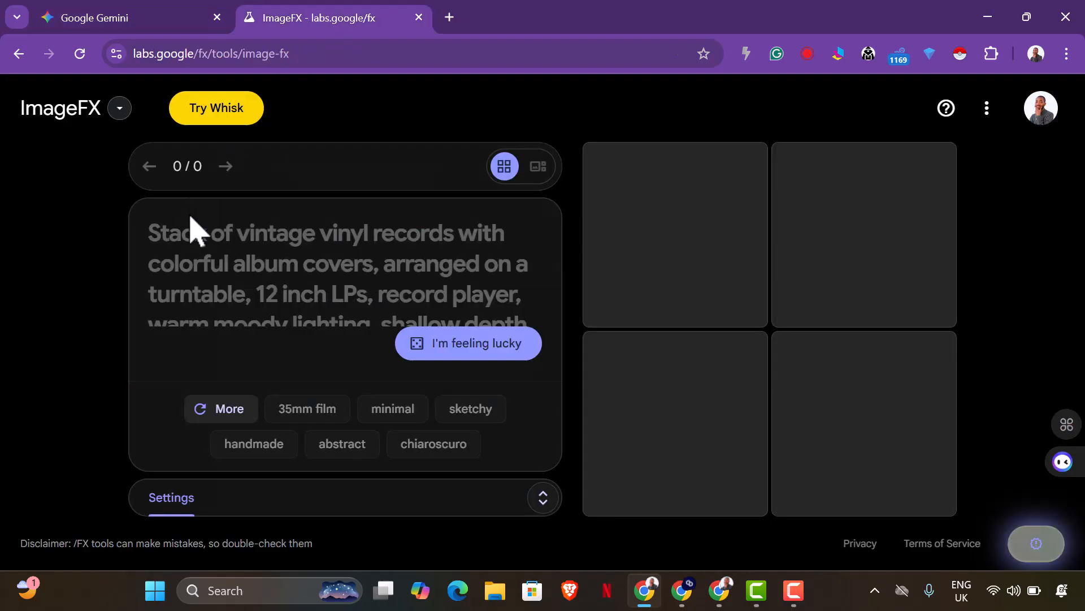
click(235, 259)
key(ctrl+v)
click(510, 346)
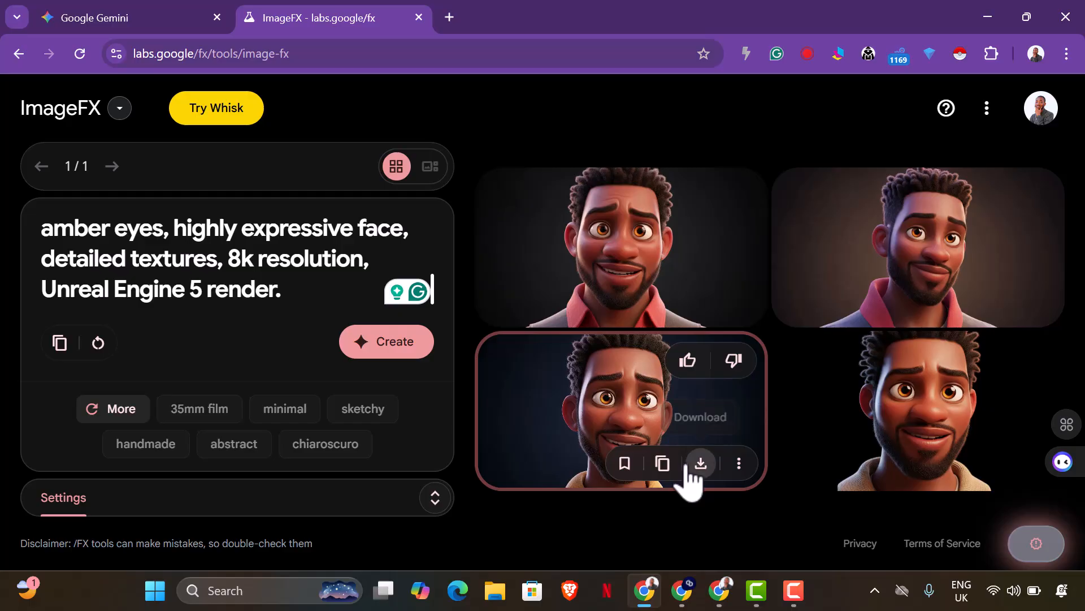
Compare the generated character portraits in the enlarged view and download the second one
click(691, 467)
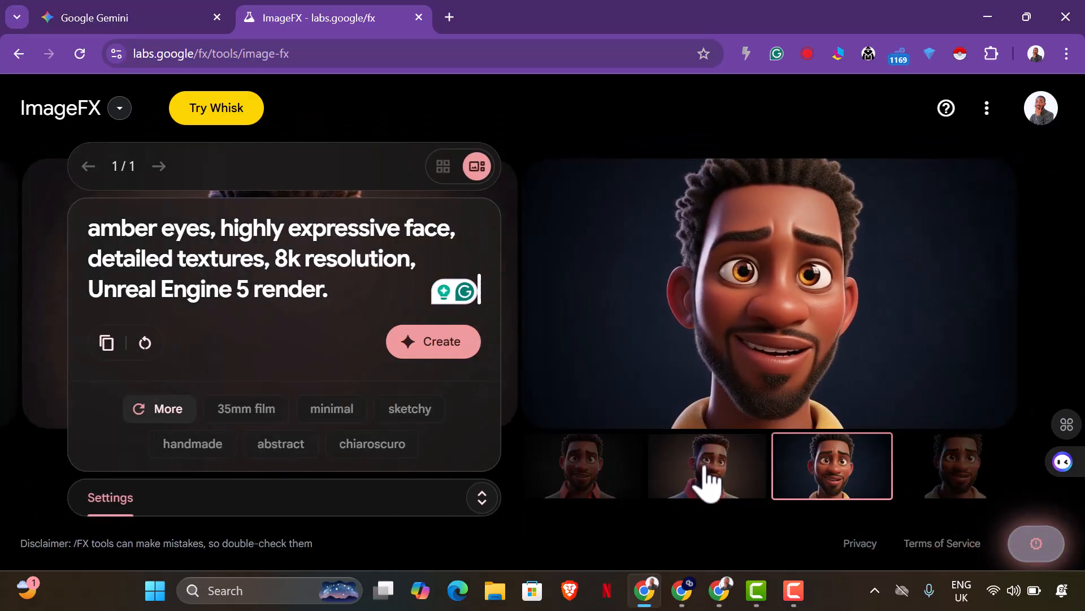
click(708, 479)
click(623, 484)
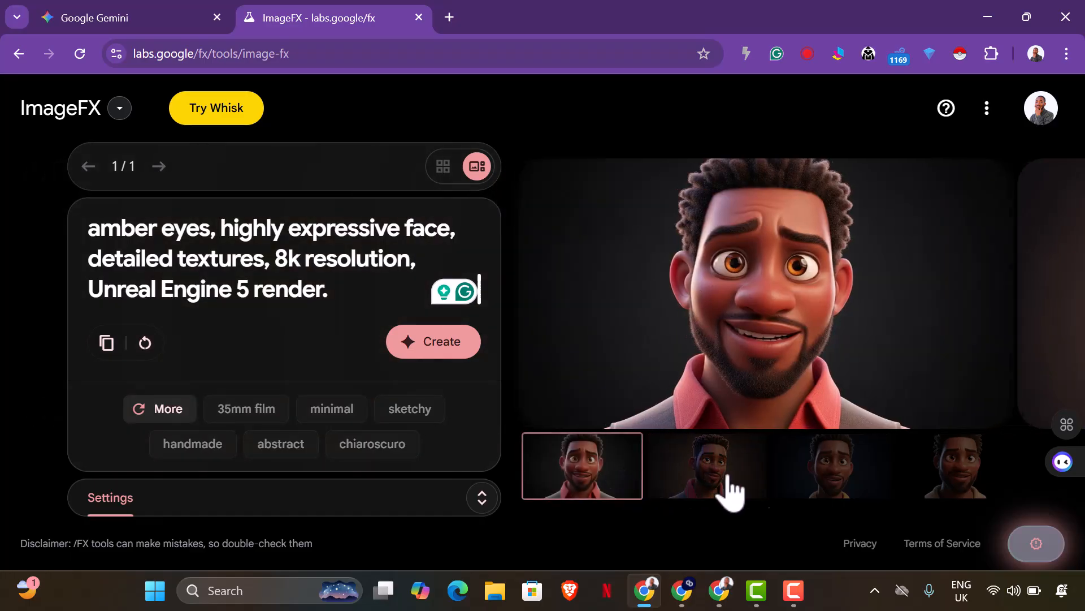
click(902, 489)
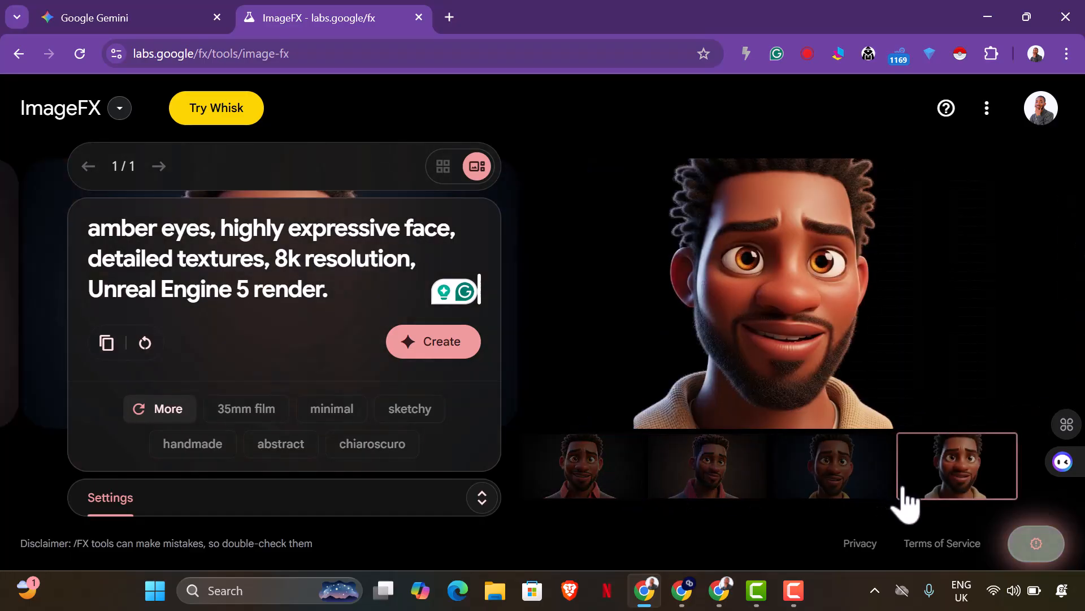
click(706, 498)
click(949, 412)
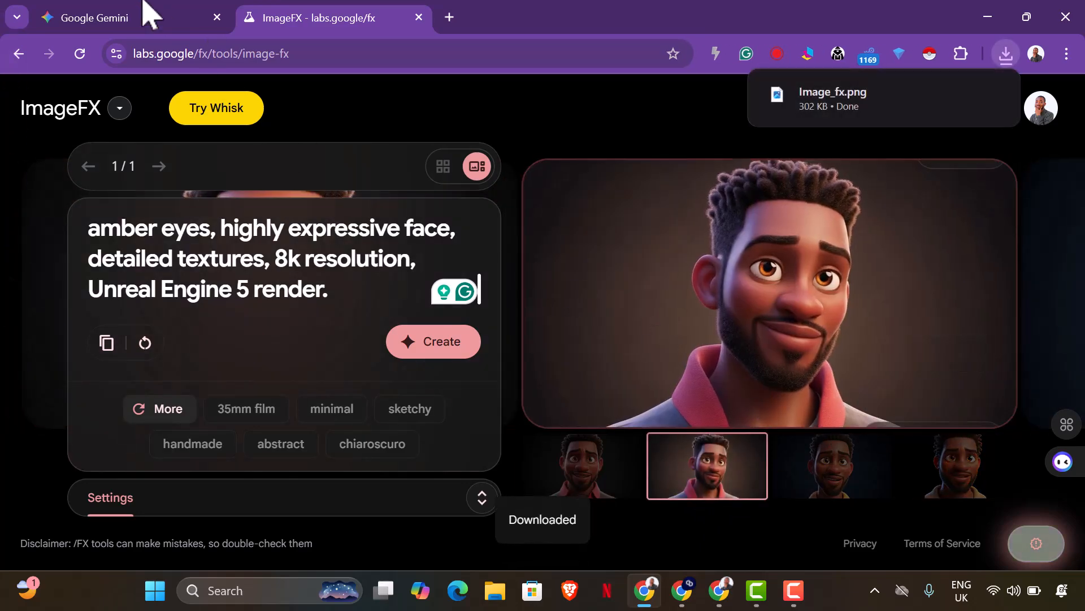
Return to Gemini and highlight the "[Insert Base Character Block here]" placeholder in the first scenario's full prompt
click(123, 5)
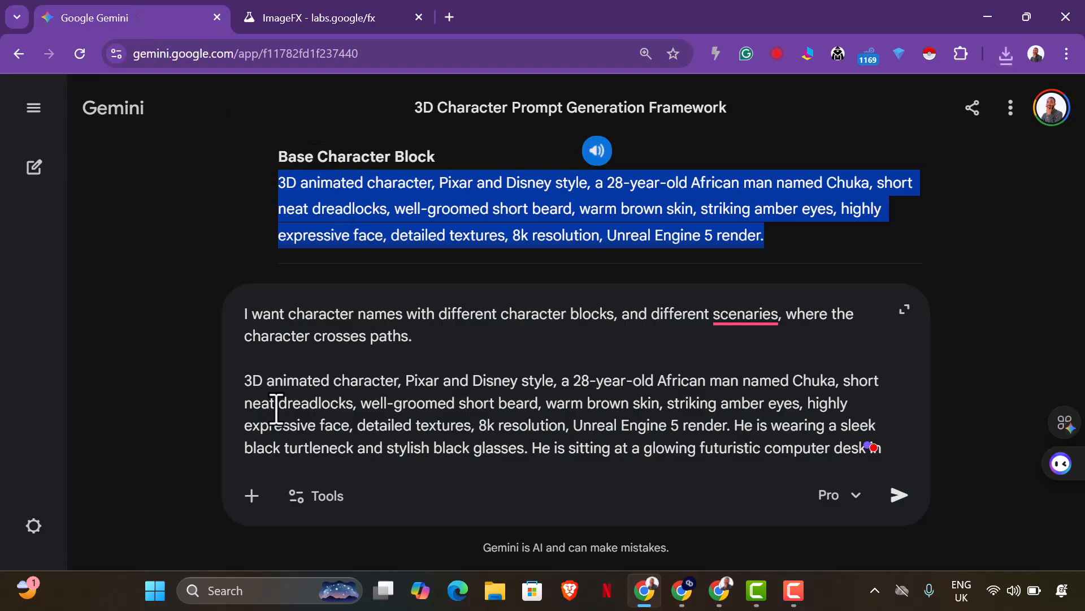
click(248, 384)
scroll(364, 207, down, 4)
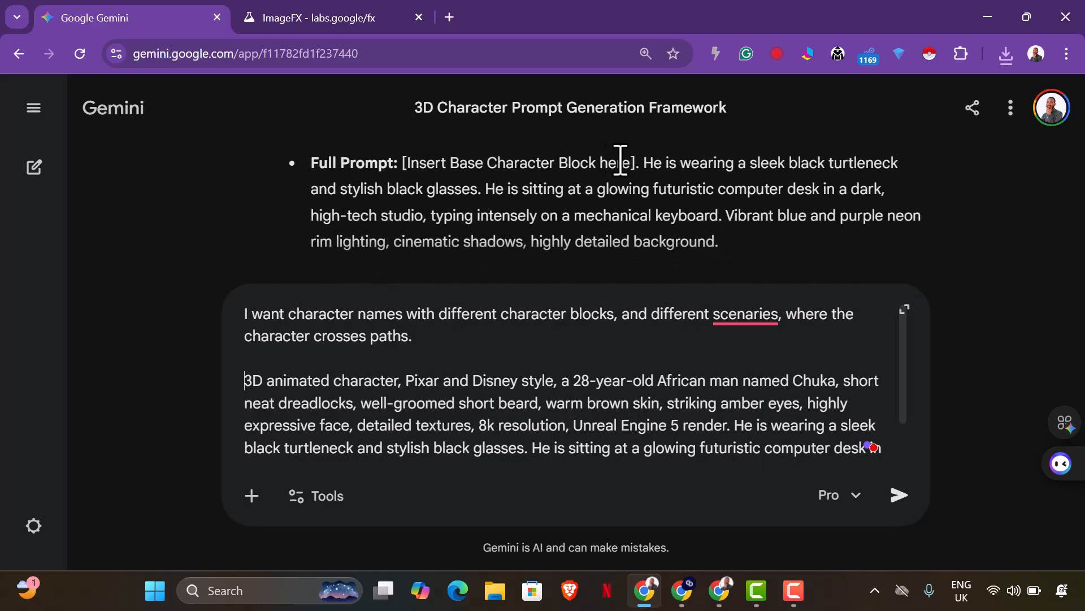
drag(638, 164, 391, 168)
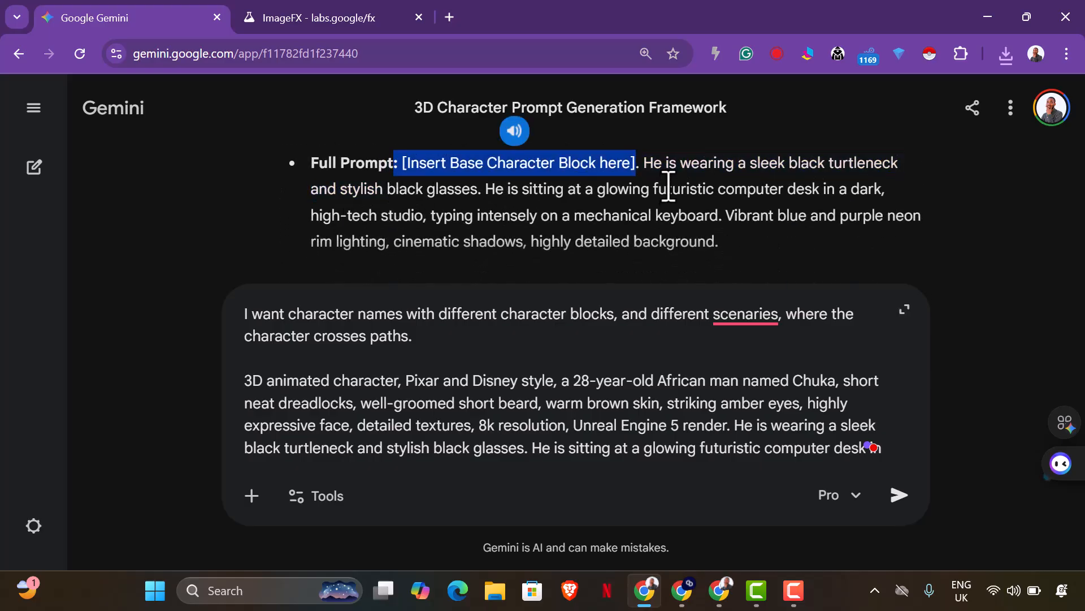
Accept the grammar correction that inserts "and" before "highly detailed background" in the combined draft prompt
drag(249, 381, 673, 478)
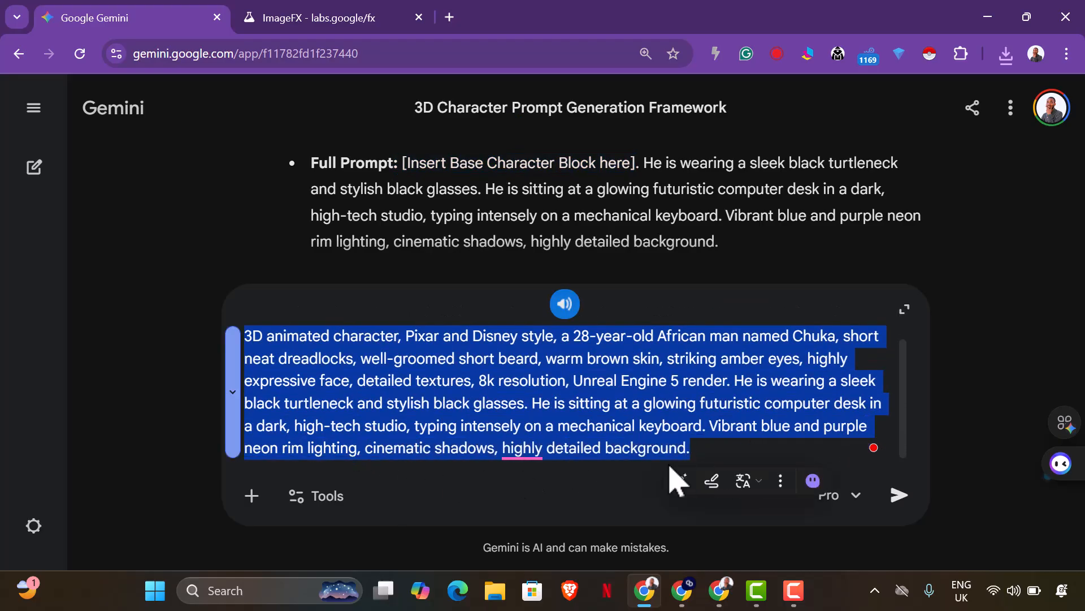
click(540, 455)
click(535, 355)
Copy the combined character and scenario prompt from the draft, from "3D animated character" to "highly detailed background."
right_click(542, 382)
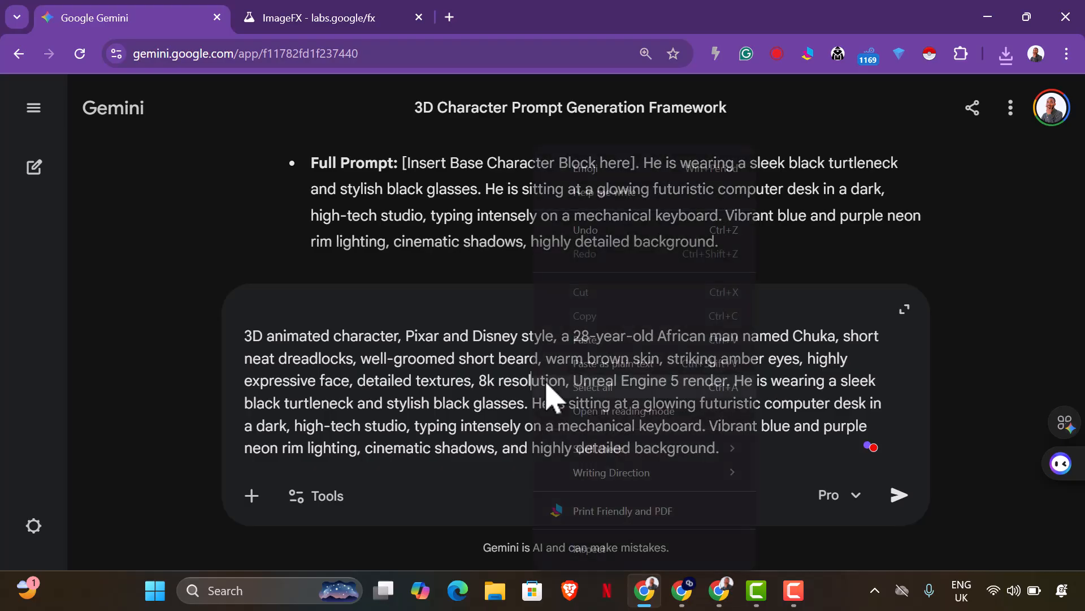
click(799, 448)
drag(799, 448, 236, 334)
right_click(307, 355)
click(366, 118)
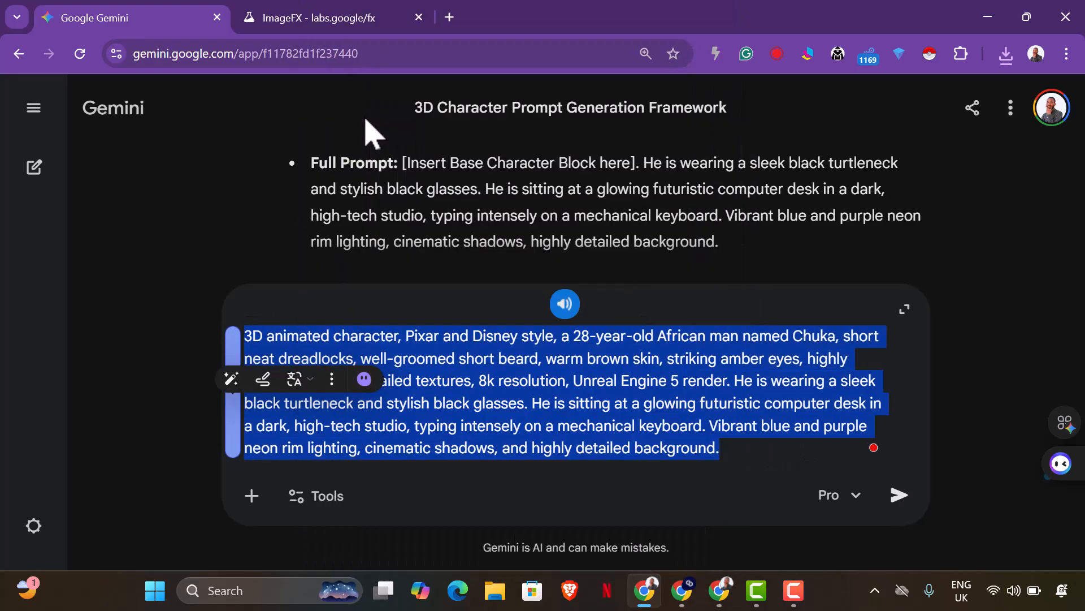
Highlight the opening style phrase "3D animated character, Pixar and Disney style," in the draft prompt
click(473, 432)
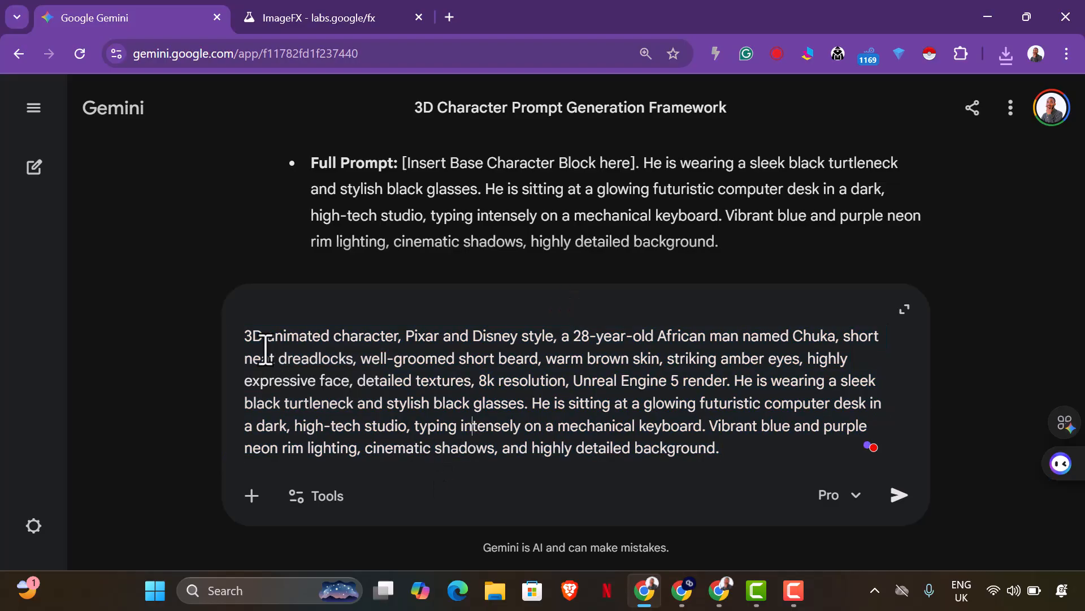
drag(303, 329, 375, 330)
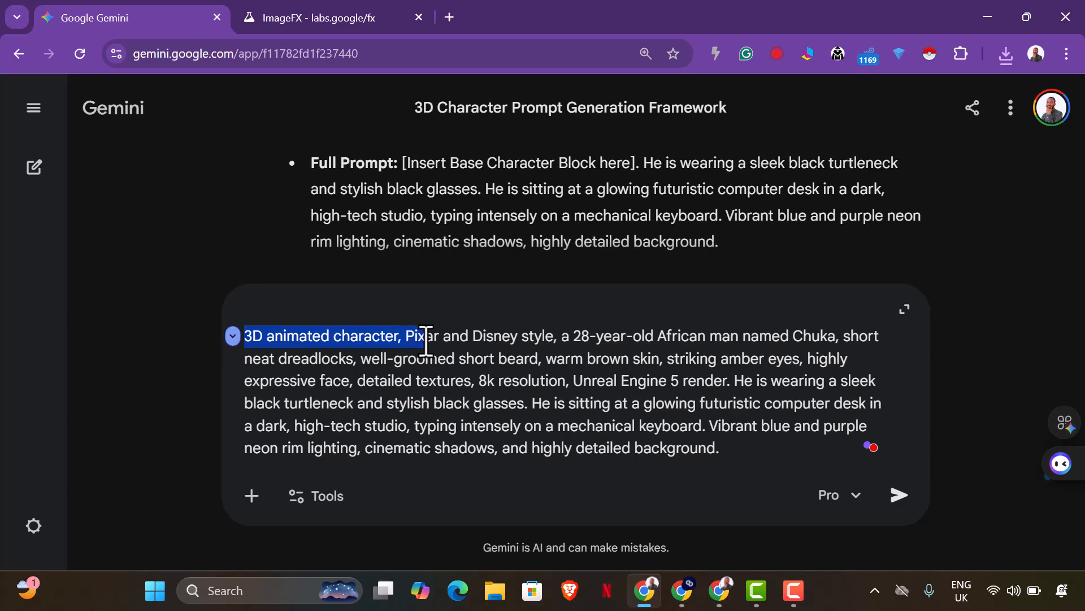
drag(436, 338, 517, 338)
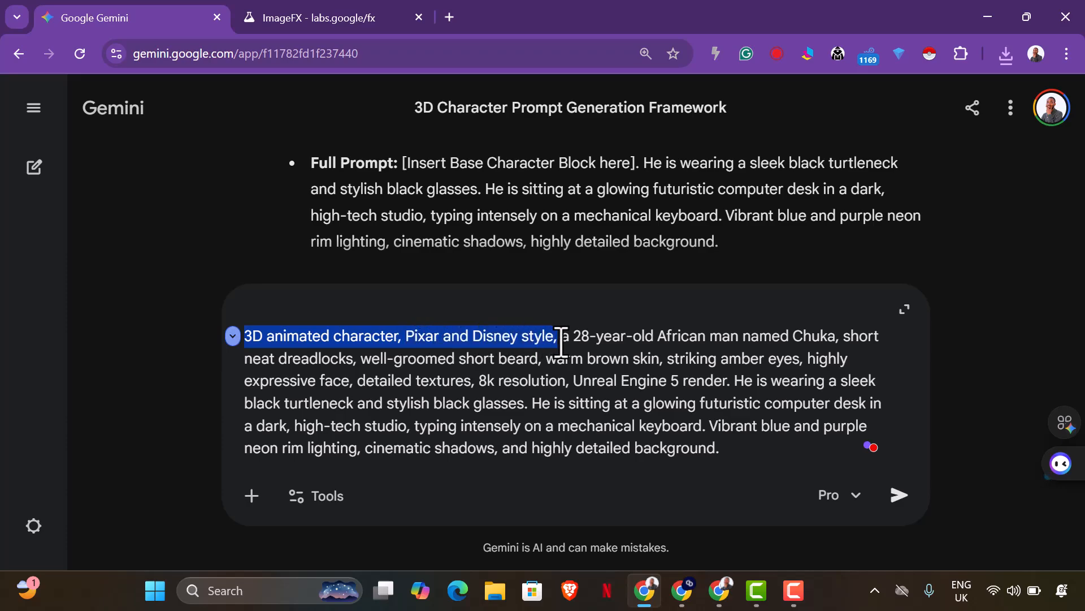
drag(561, 342, 562, 340)
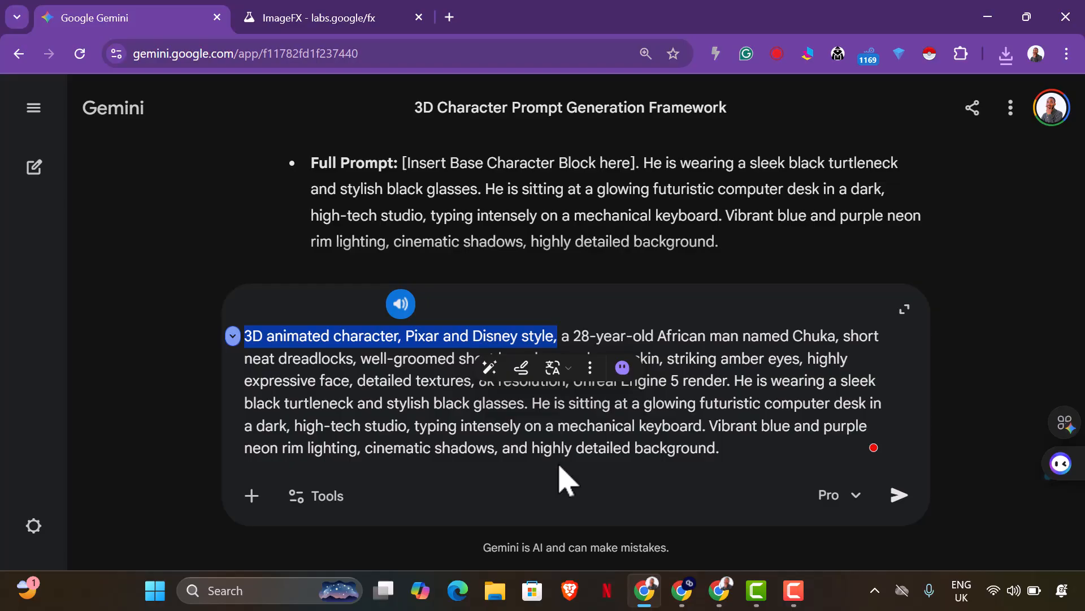
Switch to ImageFX, replace the whole prompt with the copied combined prompt, and generate the new images
click(362, 17)
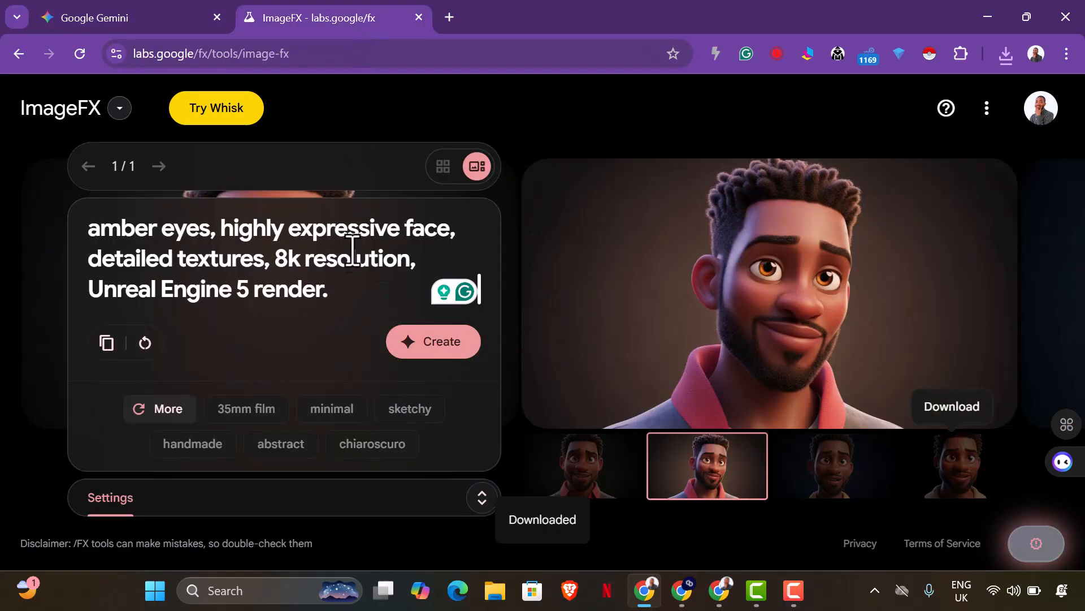
key(ctrl+a)
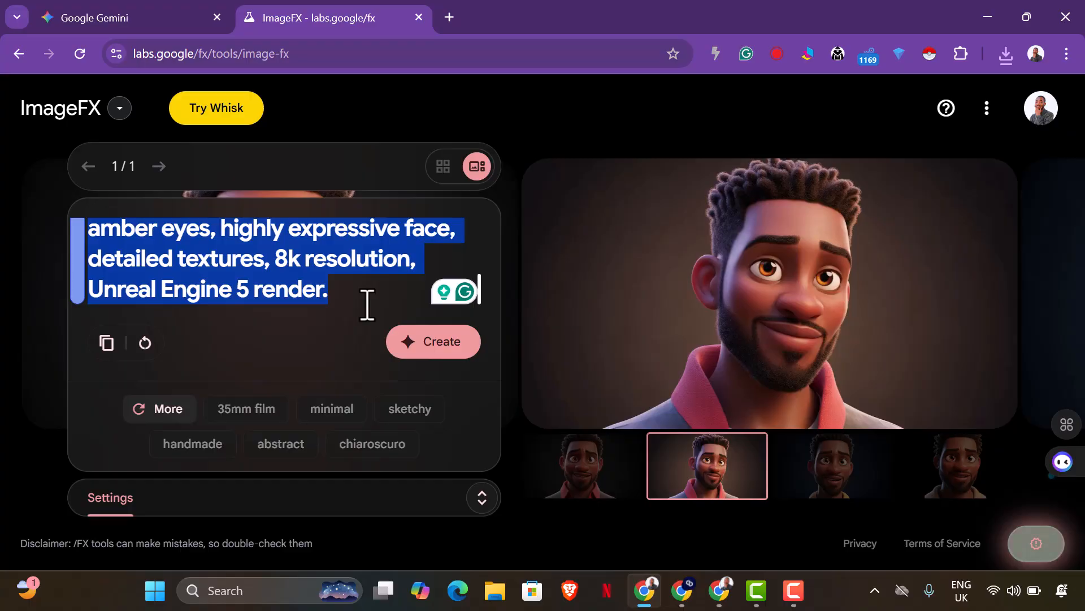
key(ctrl+v)
click(456, 346)
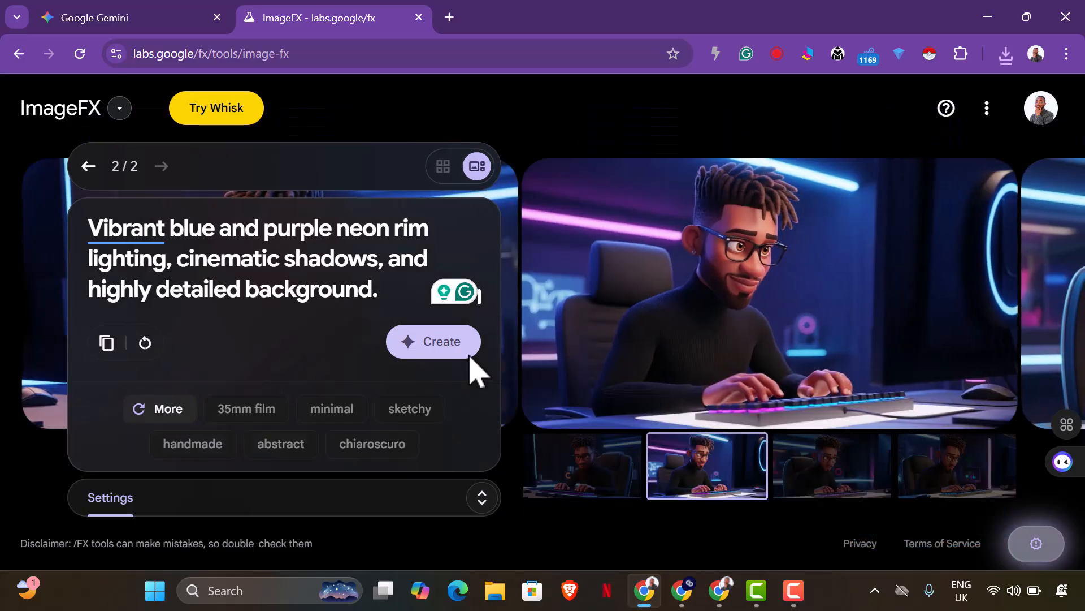
Compare the generated computer-desk scenes, downloading the first one and enlarging the fourth
click(610, 492)
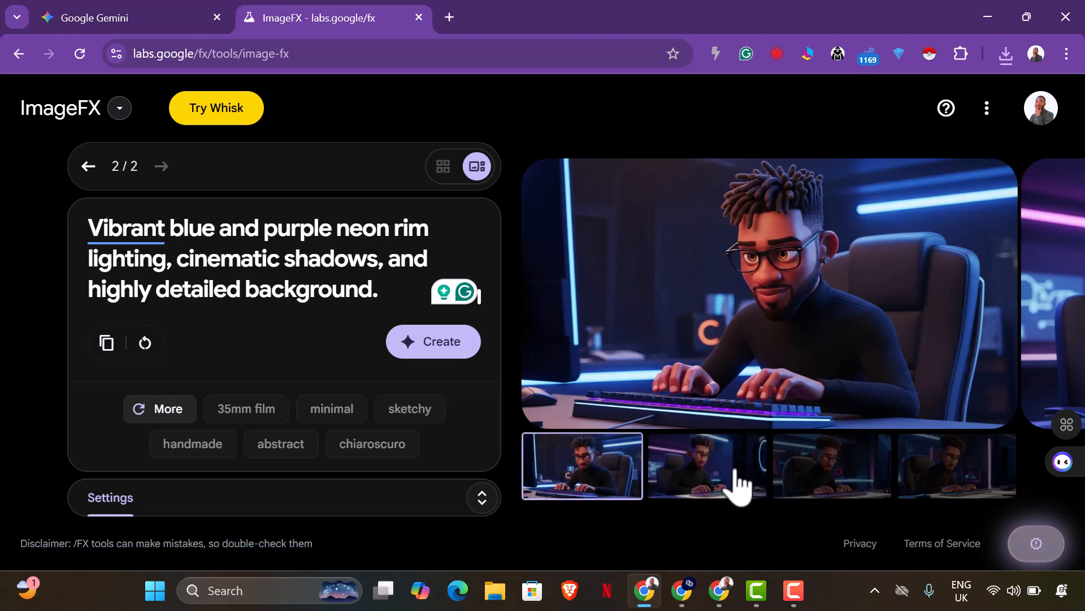
click(859, 491)
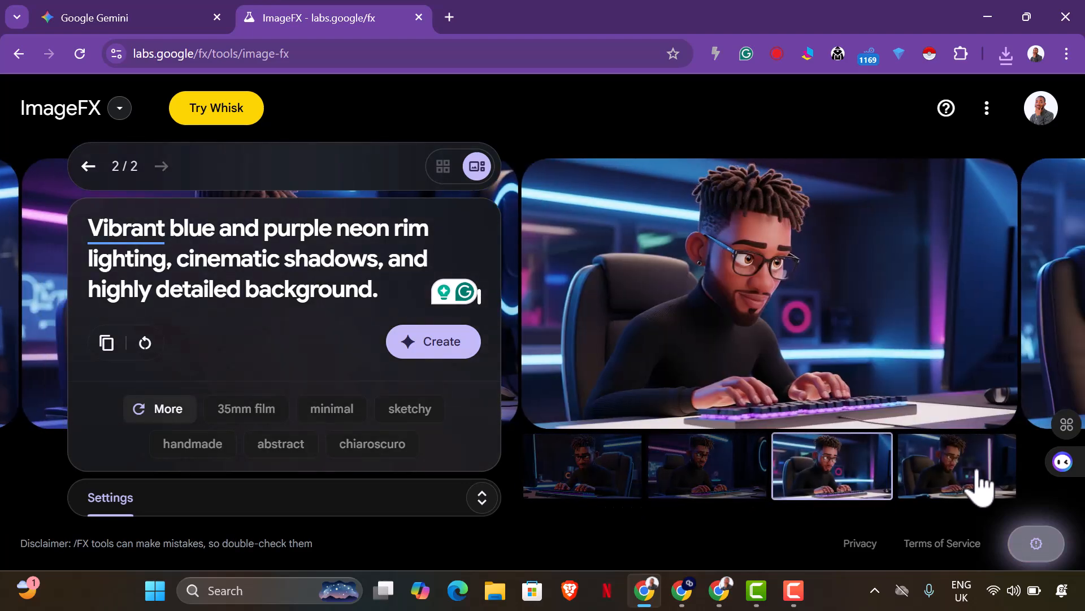
click(978, 475)
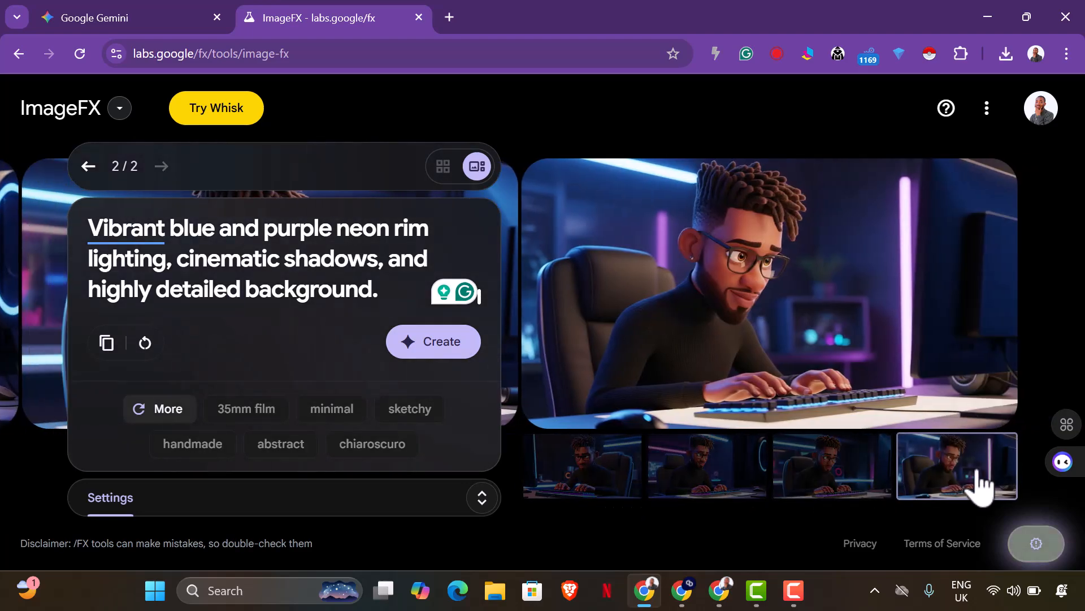
click(597, 470)
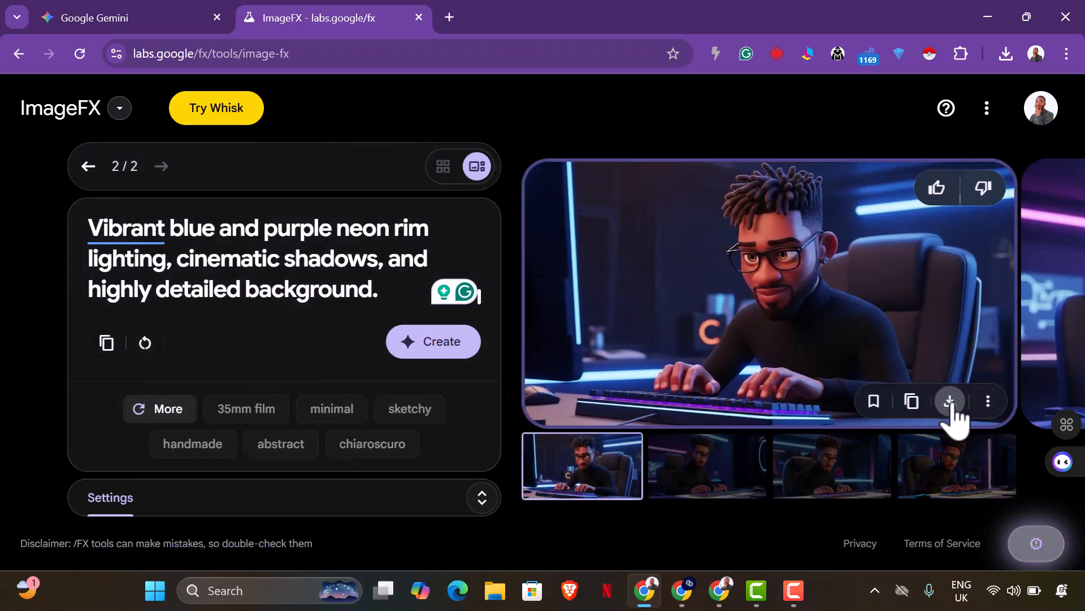
click(950, 402)
click(973, 474)
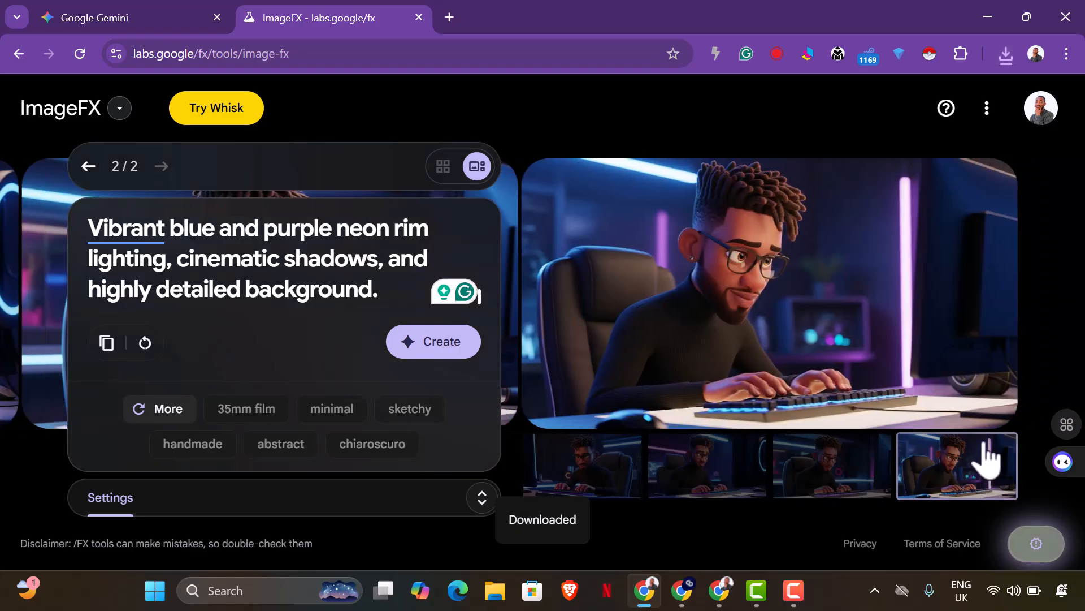
Download the fourth computer-desk image
click(951, 415)
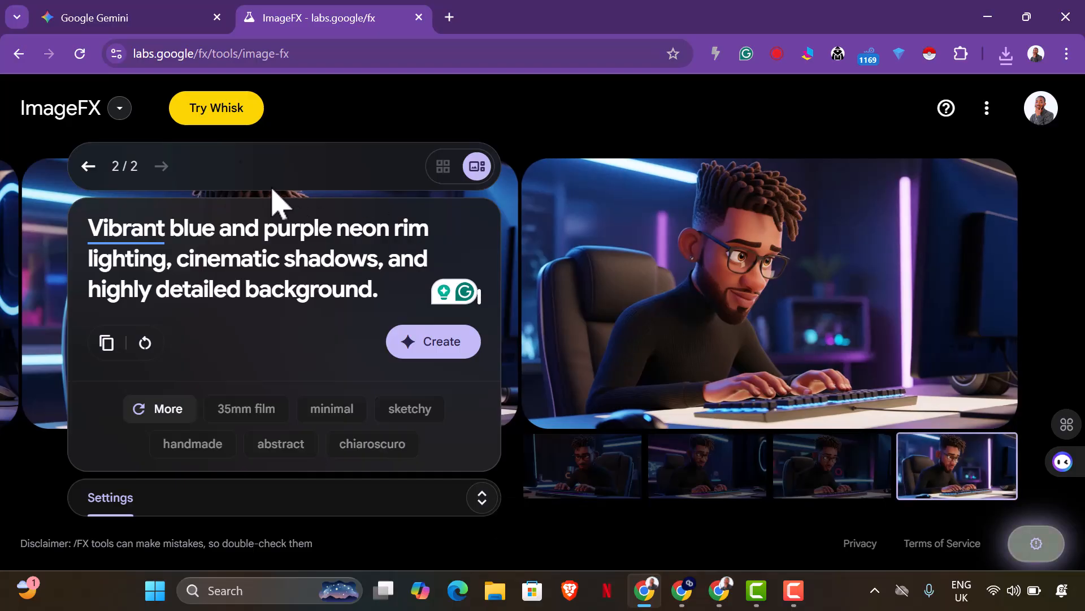
Switch to Gemini and copy the stage scenario text, from "He is wearing a sharp navy blue blazer" to "depth of field."
click(142, 5)
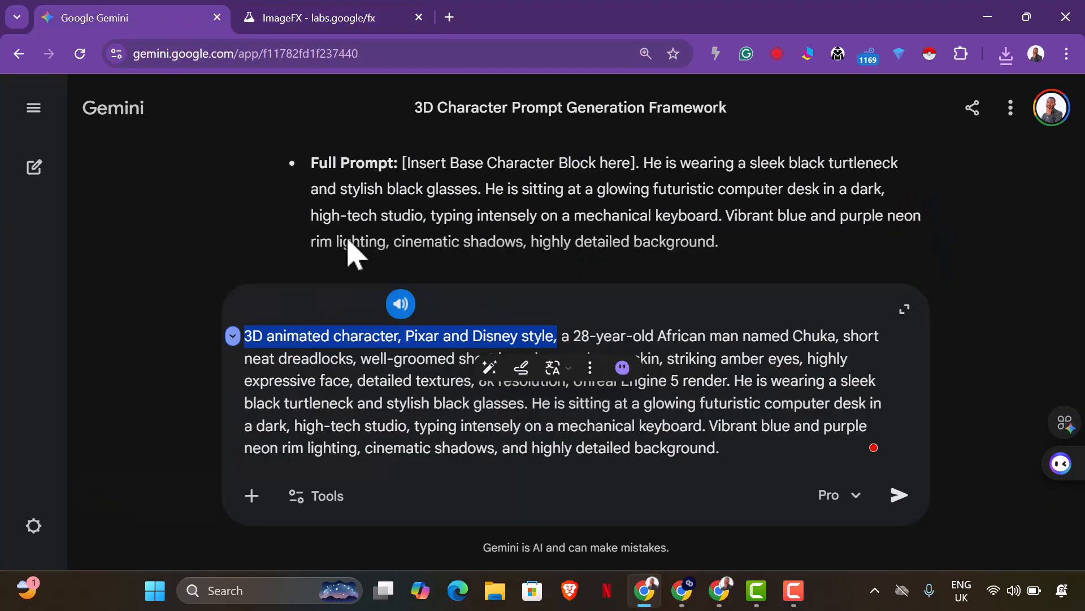
click(478, 425)
scroll(528, 367, up, 1)
scroll(359, 175, up, 1)
scroll(362, 178, down, 3)
scroll(367, 180, down, 1)
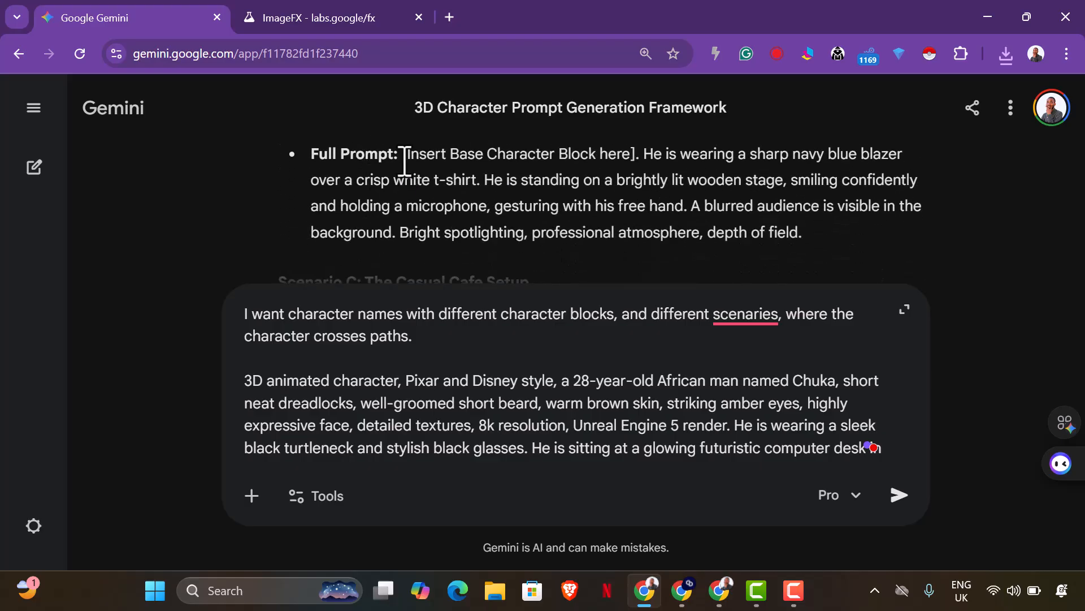
drag(405, 161, 848, 260)
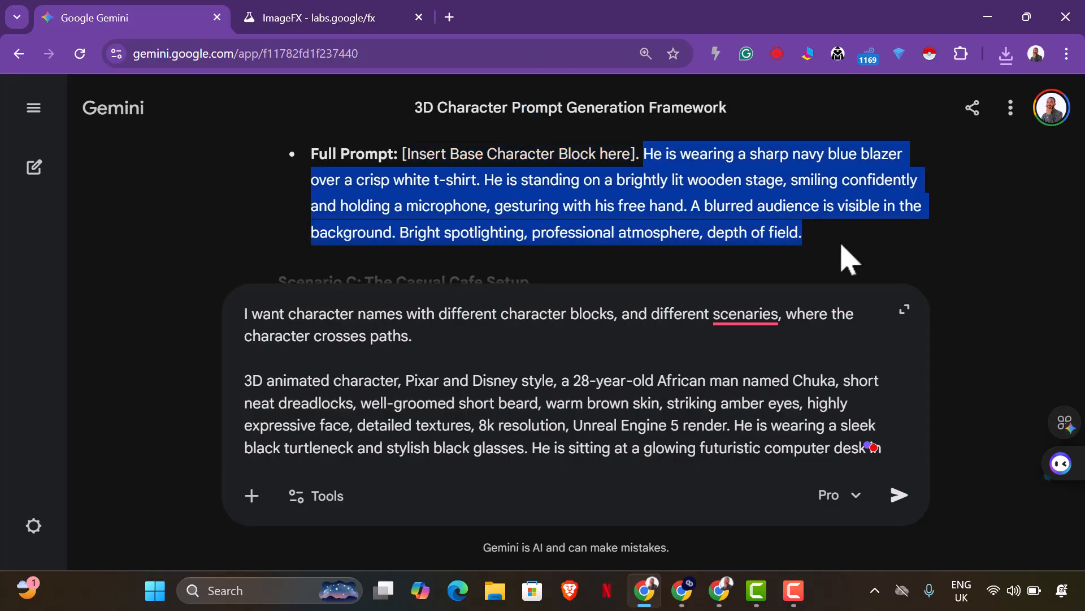
right_click(677, 193)
click(723, 213)
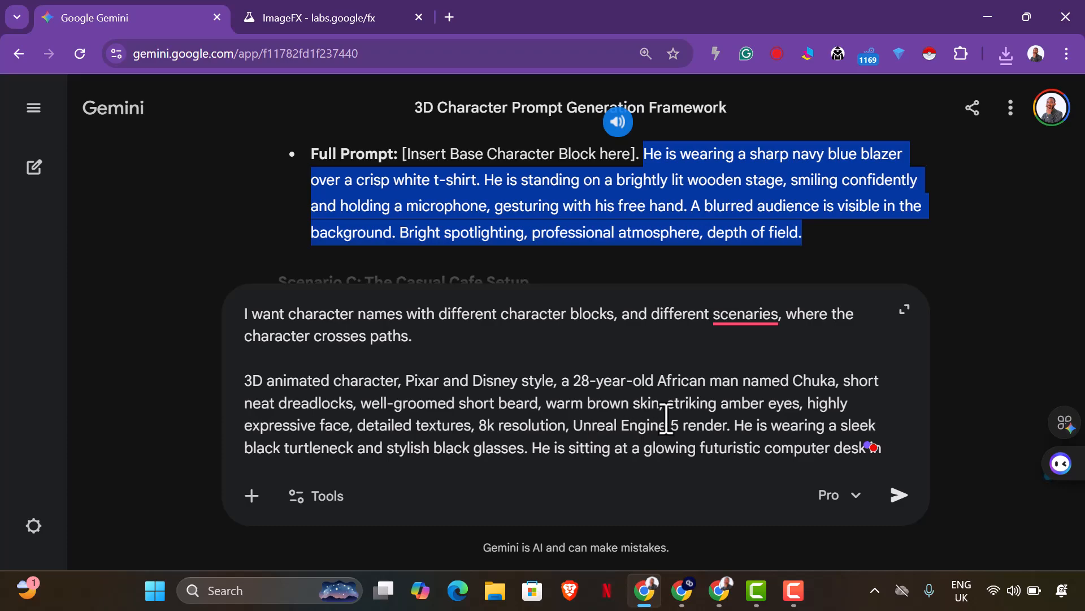
Replace the draft's computer-desk sentences, from "He is sitting" onward, with the stage scenario and copy the combined character prompt
scroll(314, 416, down, 2)
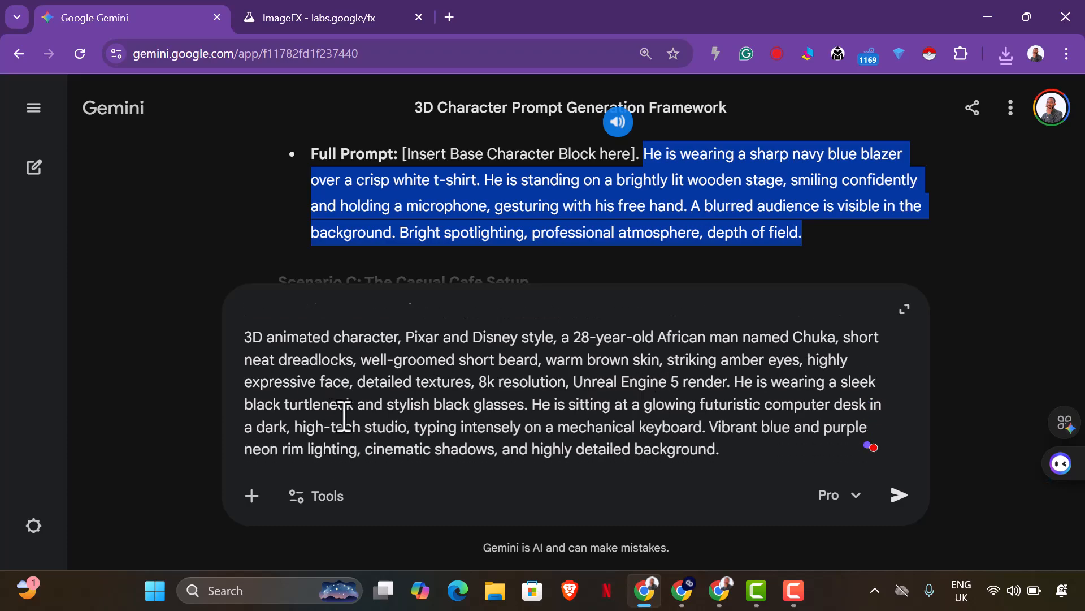
drag(533, 402, 789, 455)
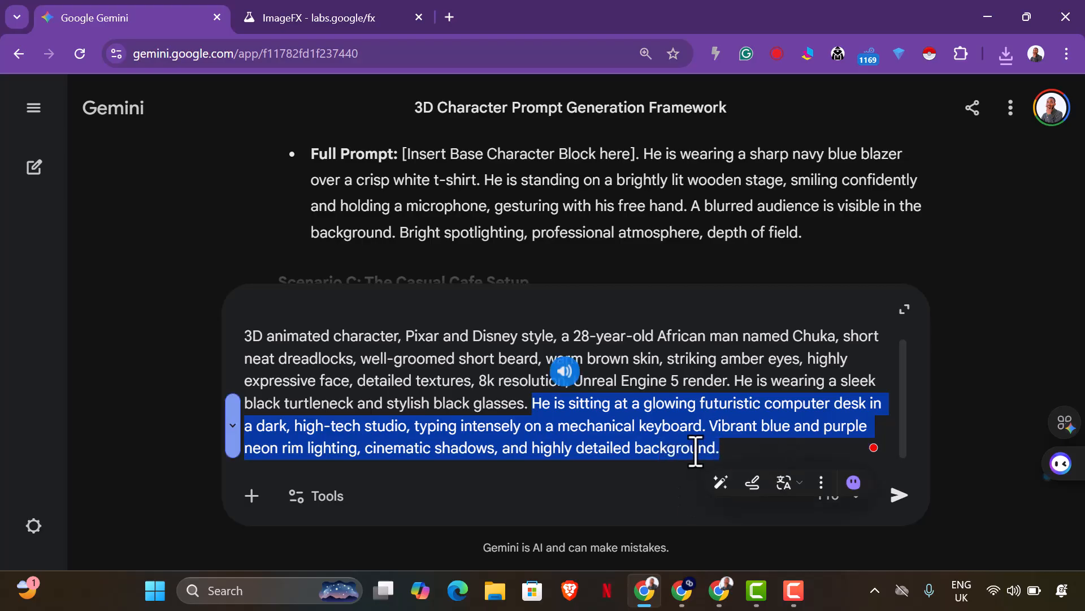
key(ctrl+v)
drag(667, 441, 243, 387)
right_click(367, 405)
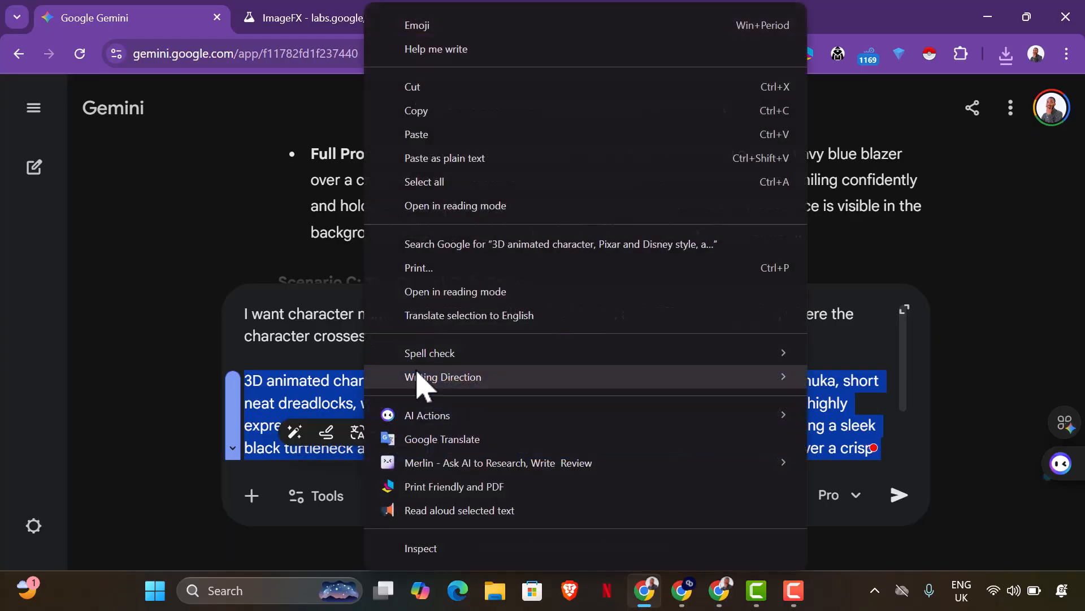
click(444, 112)
Switch to ImageFX, replace the whole prompt with the copied stage prompt, and generate the images
click(345, 29)
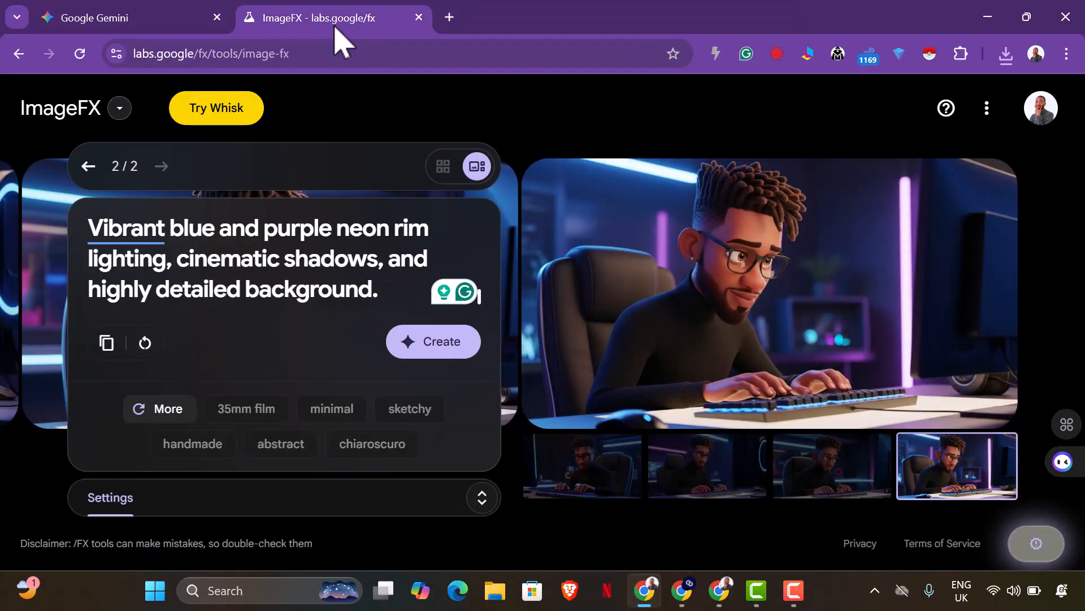
key(ctrl+a)
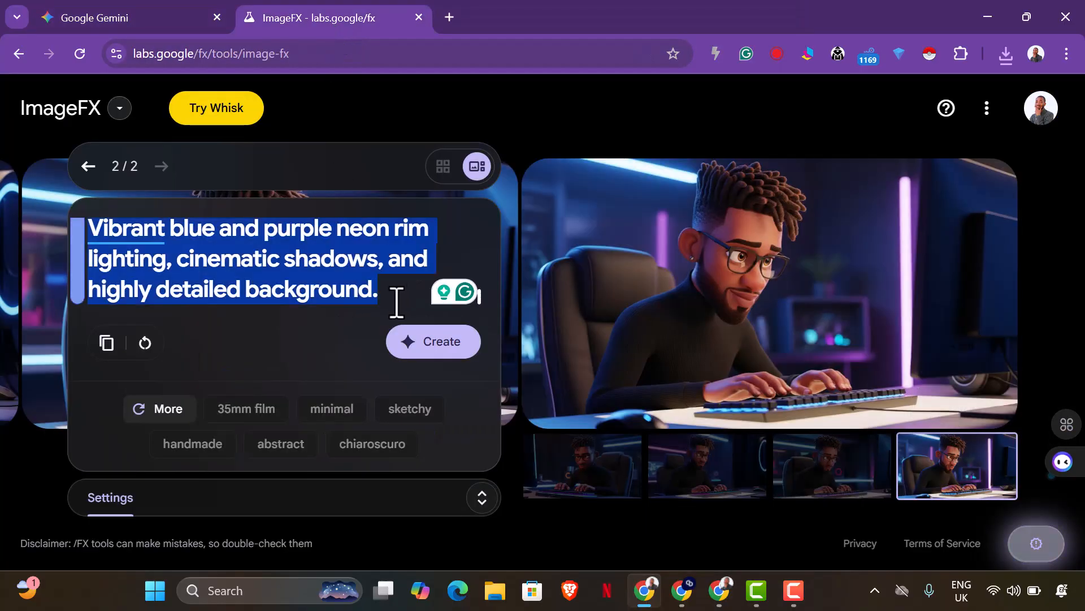
key(ctrl+v)
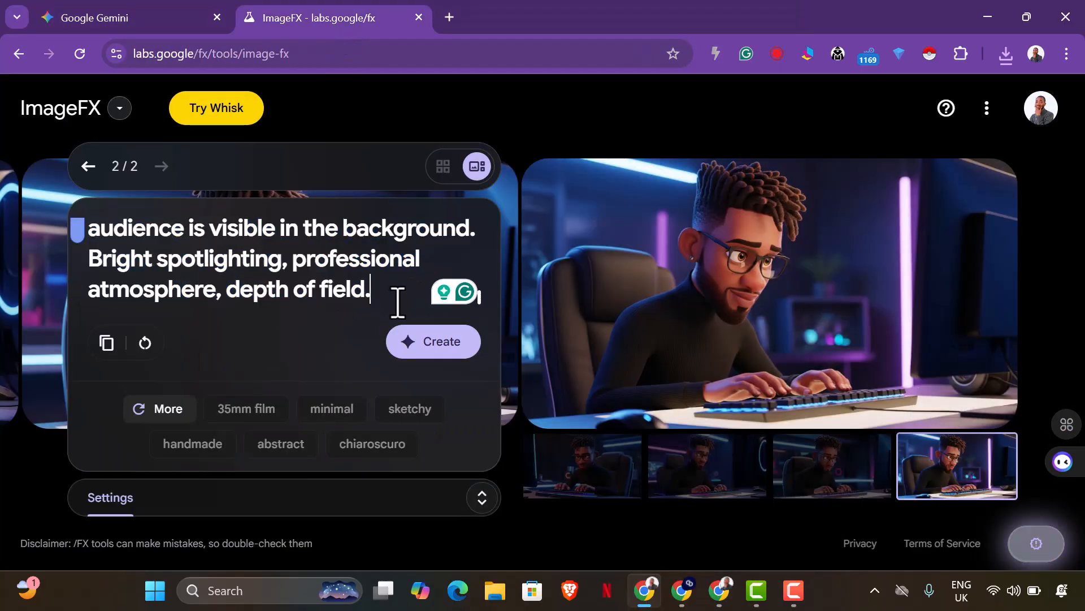
click(421, 350)
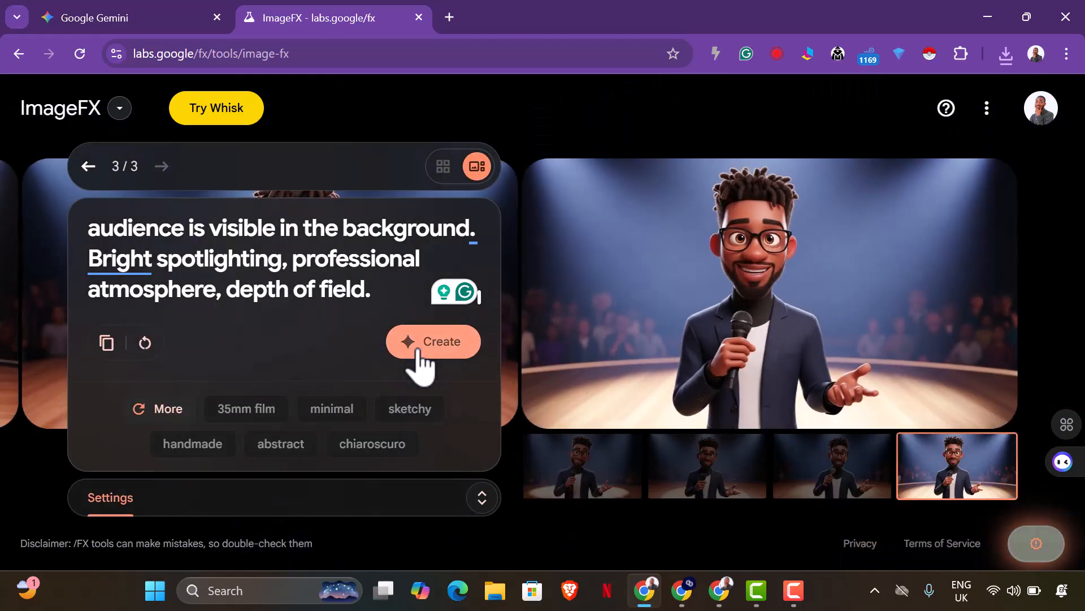
Compare the generated stage images and download the first one
click(835, 487)
click(740, 493)
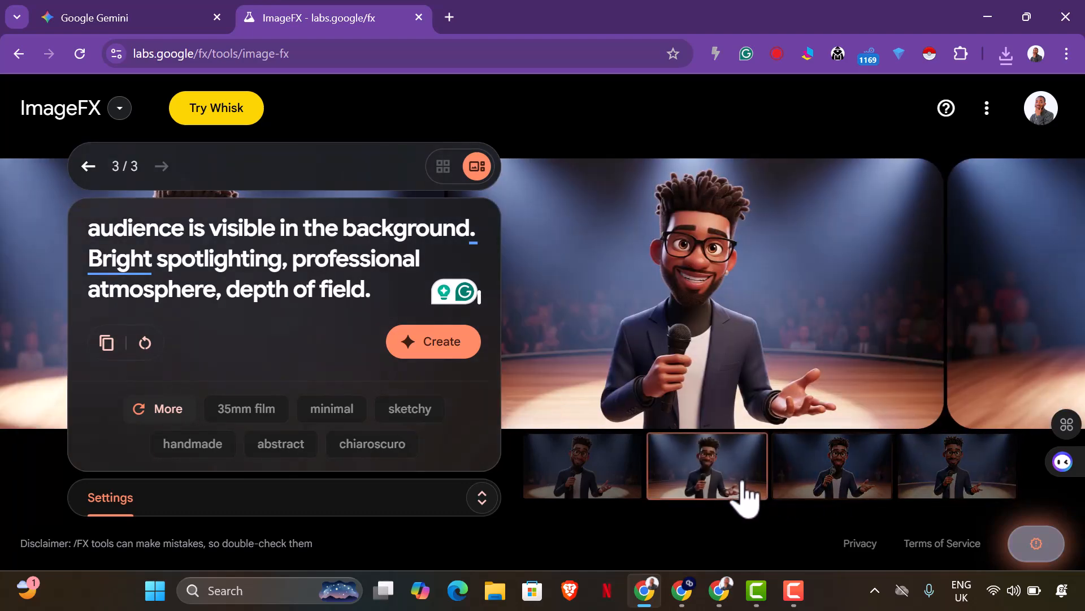
click(560, 494)
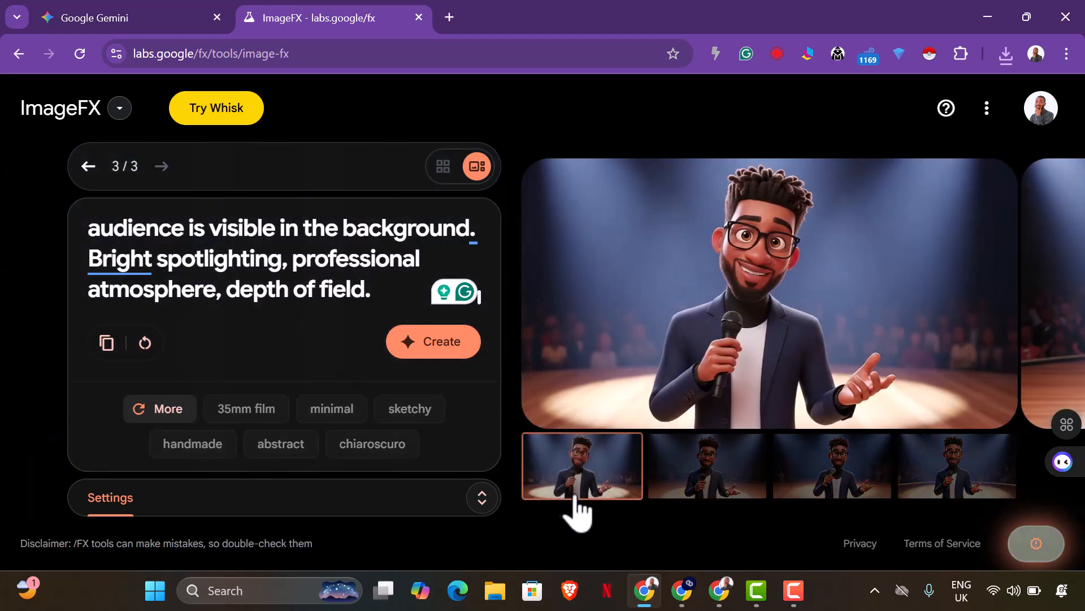
click(723, 486)
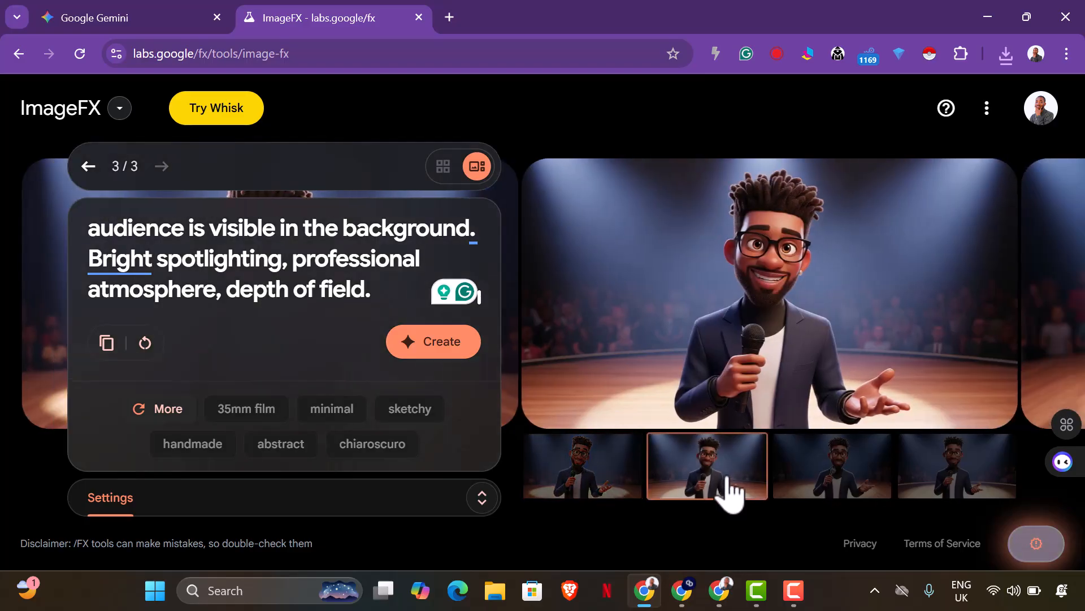
click(625, 490)
mouse_move(932, 407)
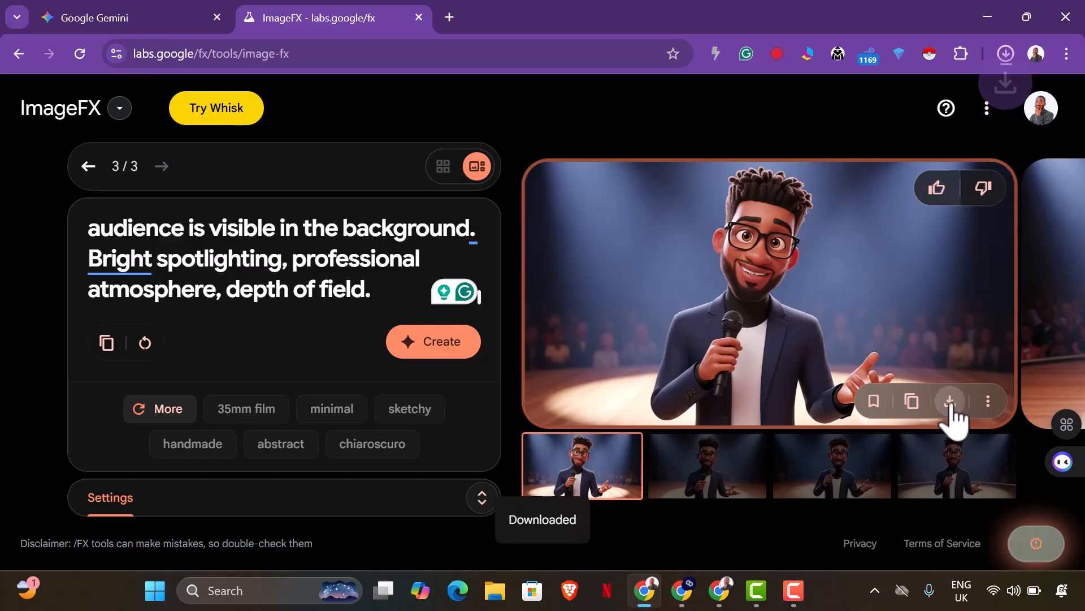
Switch to Gemini and copy the cafe scenario text, from "He is wearing a vibrant yellow oversized hoodie" to "warm tones."
click(148, 19)
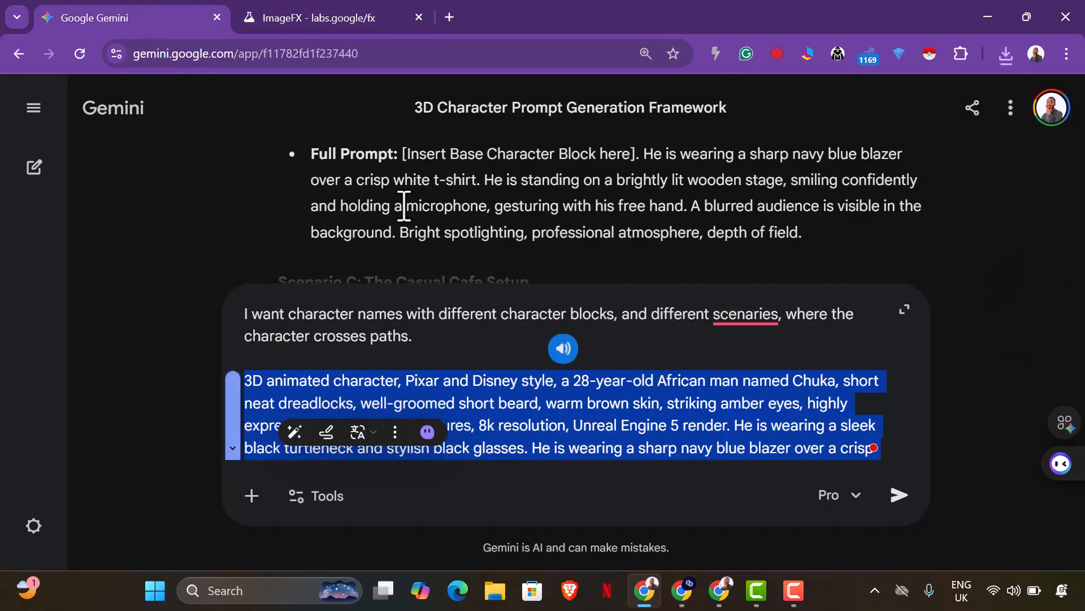
scroll(407, 206, up, 2)
scroll(403, 205, down, 4)
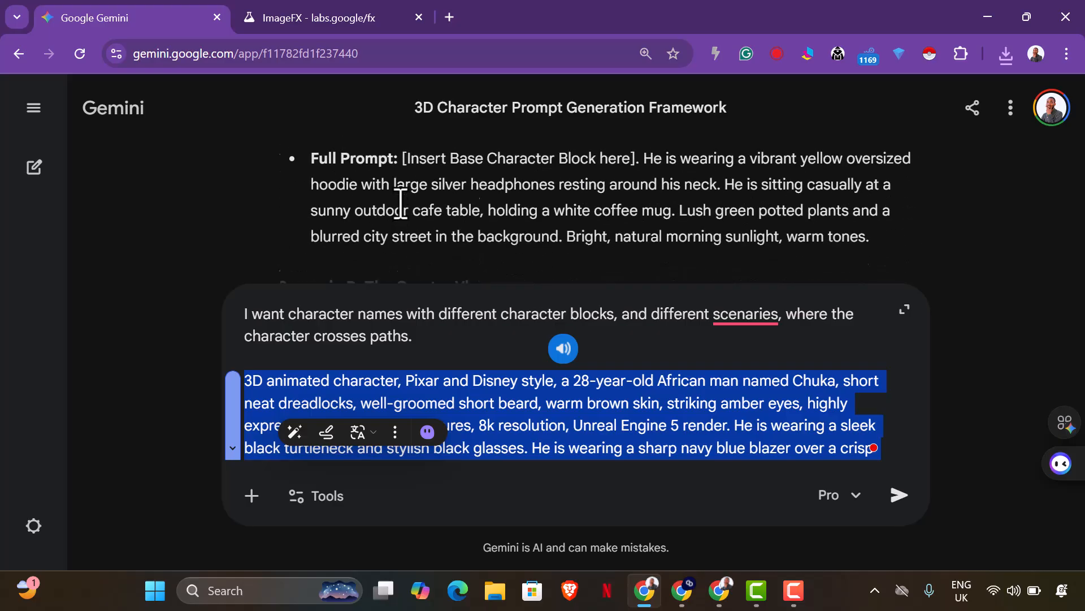
scroll(401, 204, down, 2)
scroll(401, 204, up, 3)
scroll(401, 198, down, 1)
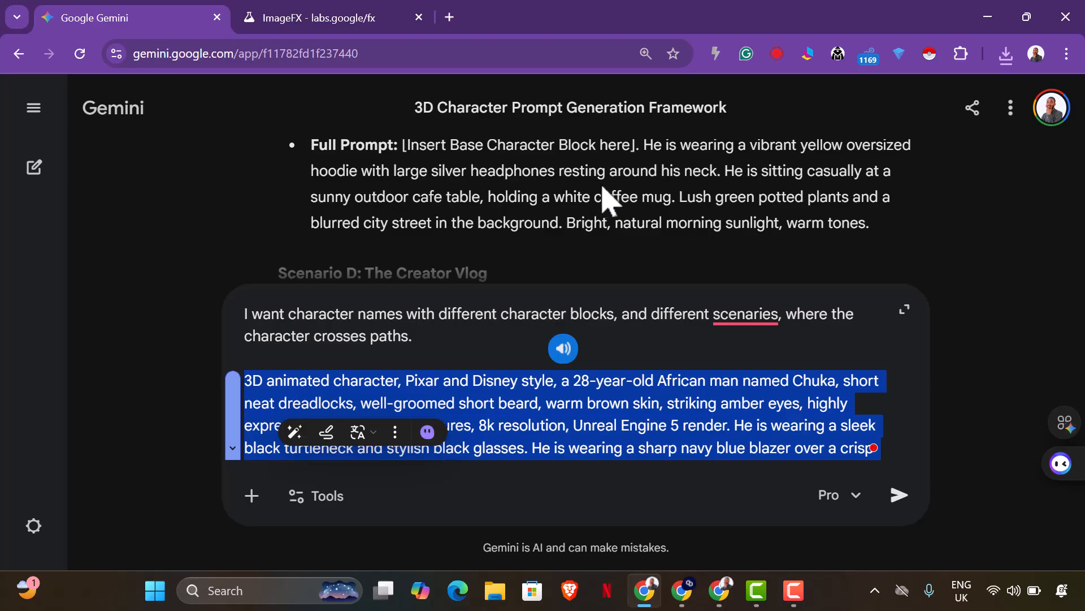
drag(647, 154, 928, 242)
right_click(763, 207)
click(721, 218)
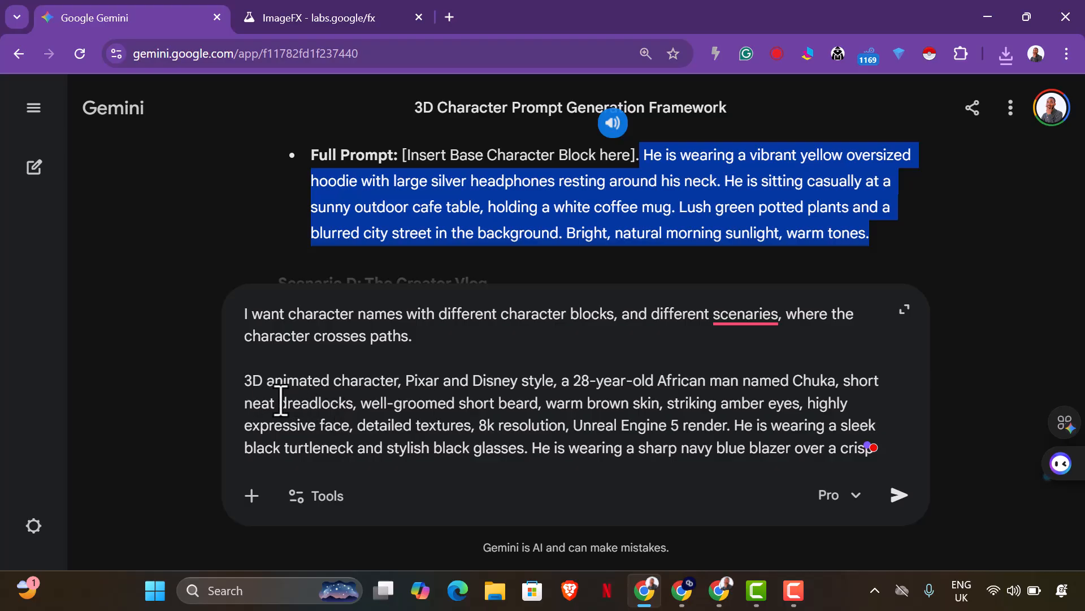
Replace the draft's outfit and stage sentences after "Unreal Engine 5 render." with the cafe scenario and copy the combined prompt
drag(736, 434, 784, 464)
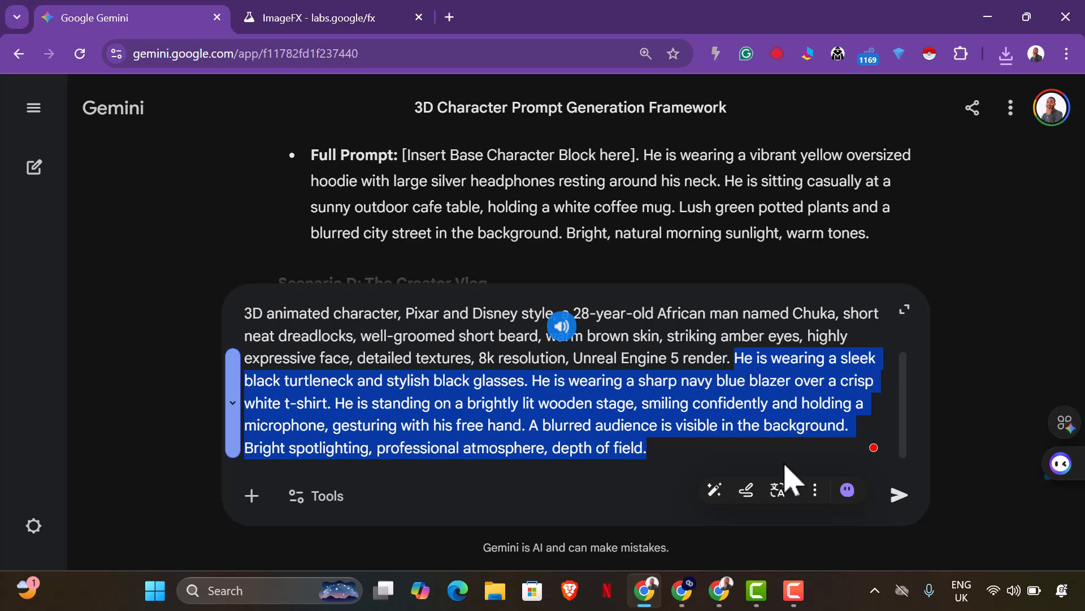
key(ctrl+v)
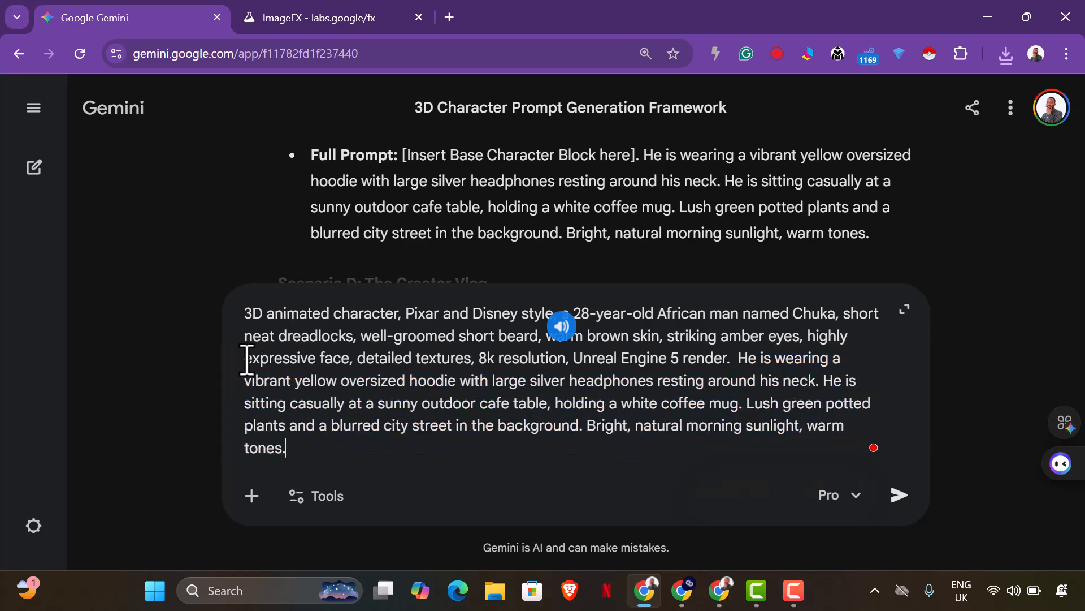
drag(249, 321, 337, 456)
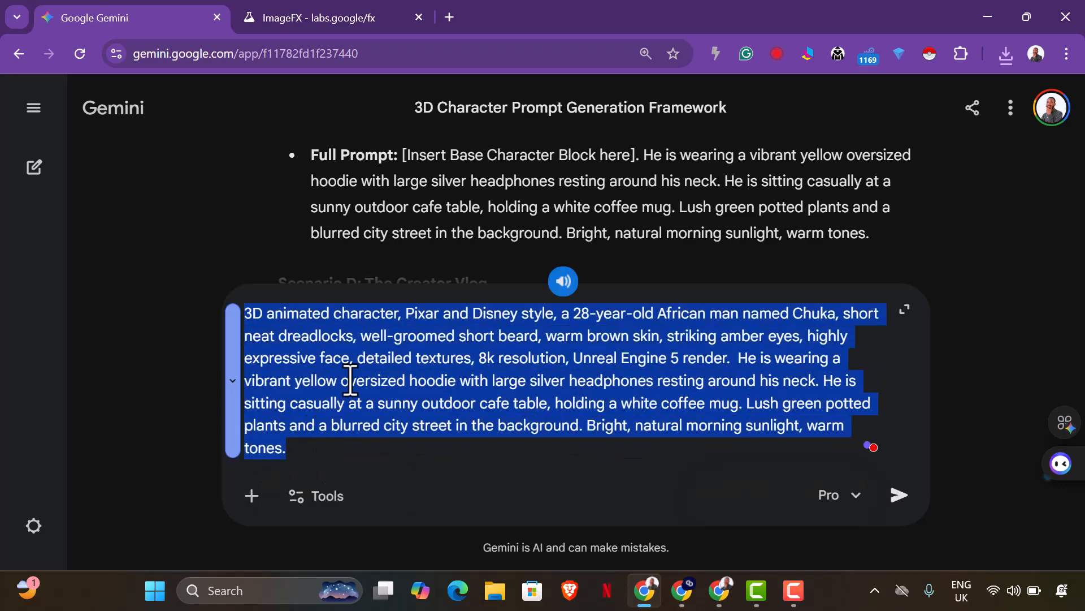
right_click(347, 381)
click(408, 112)
Switch to ImageFX, replace the whole prompt with the copied cafe prompt, and generate the images
click(340, 18)
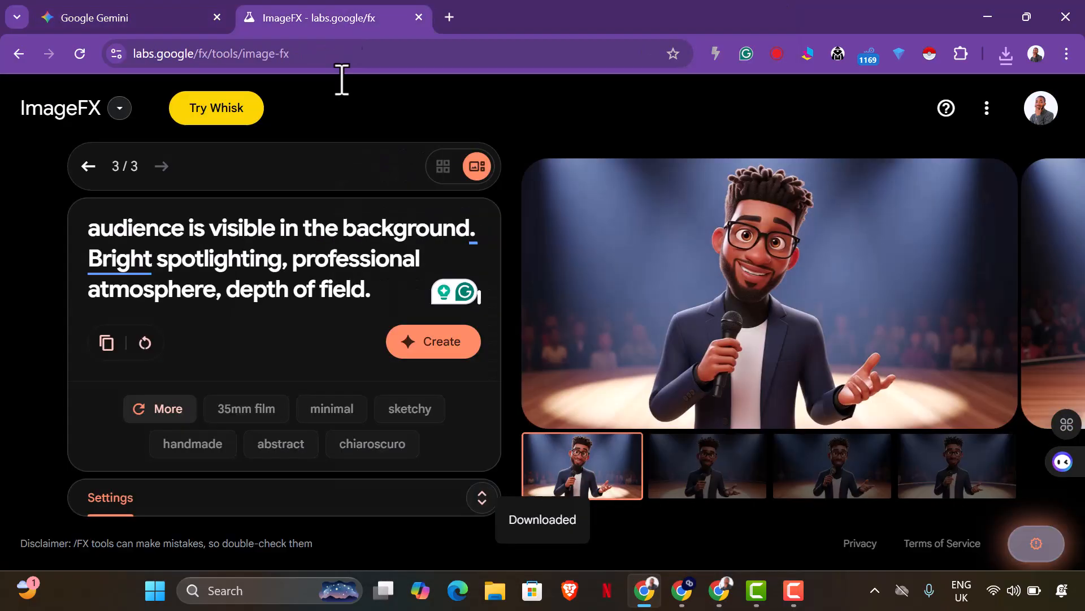
key(ctrl+a)
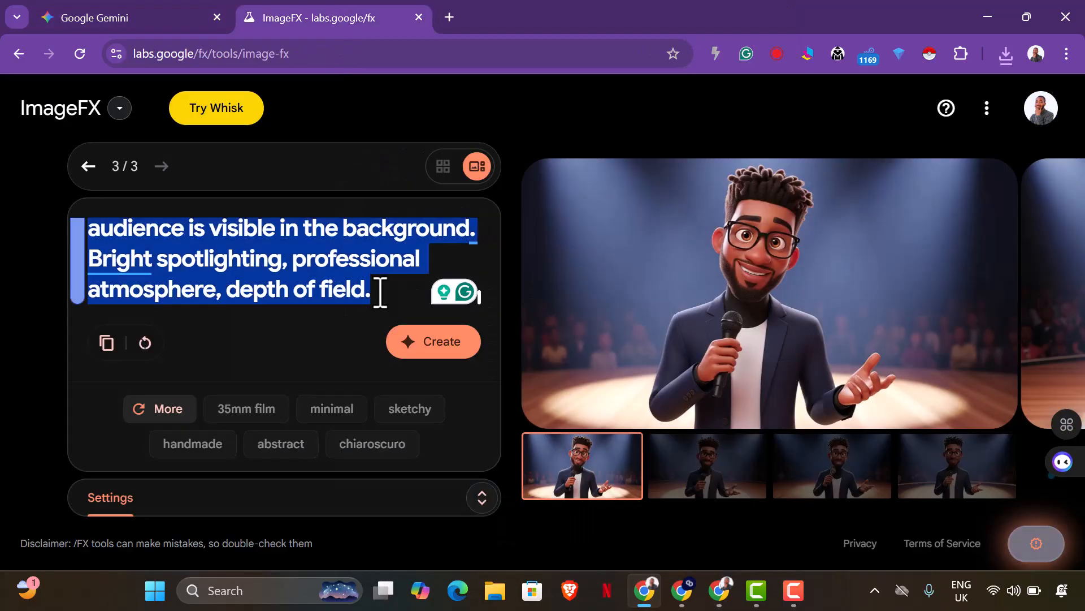
key(ctrl+v)
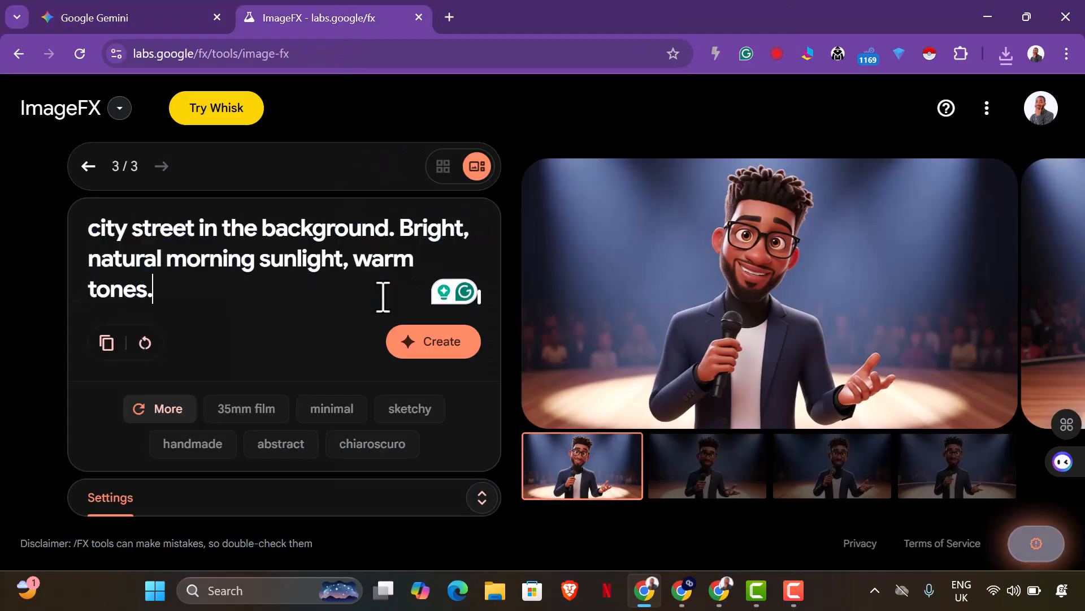
click(439, 348)
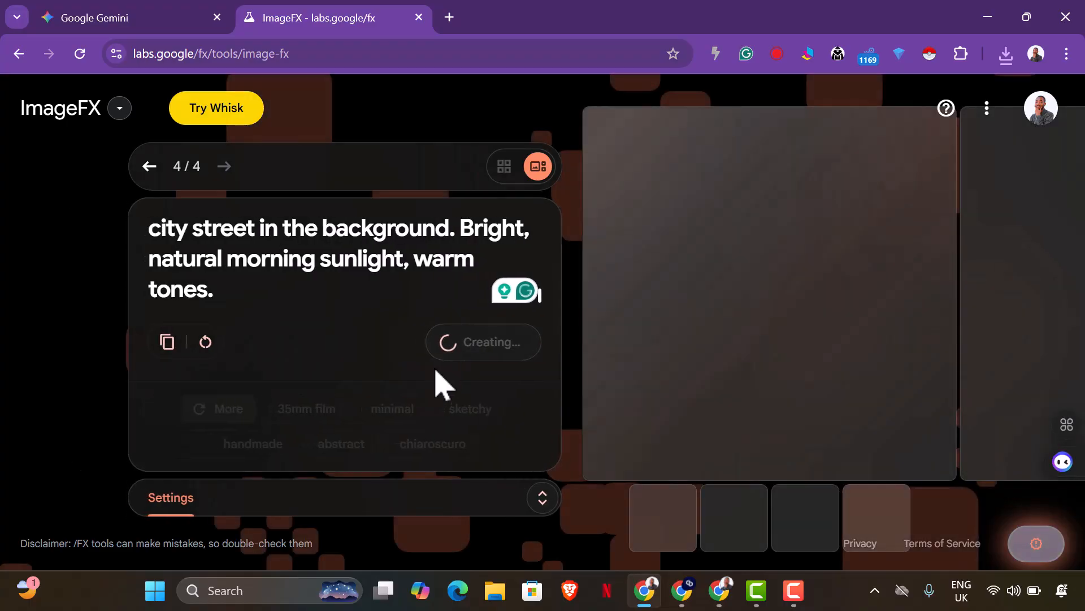
Switch to Gemini and copy the creator vlog scenario text, from "He is wearing a casual olive green bomber jacket" to "blurred background."
click(134, 25)
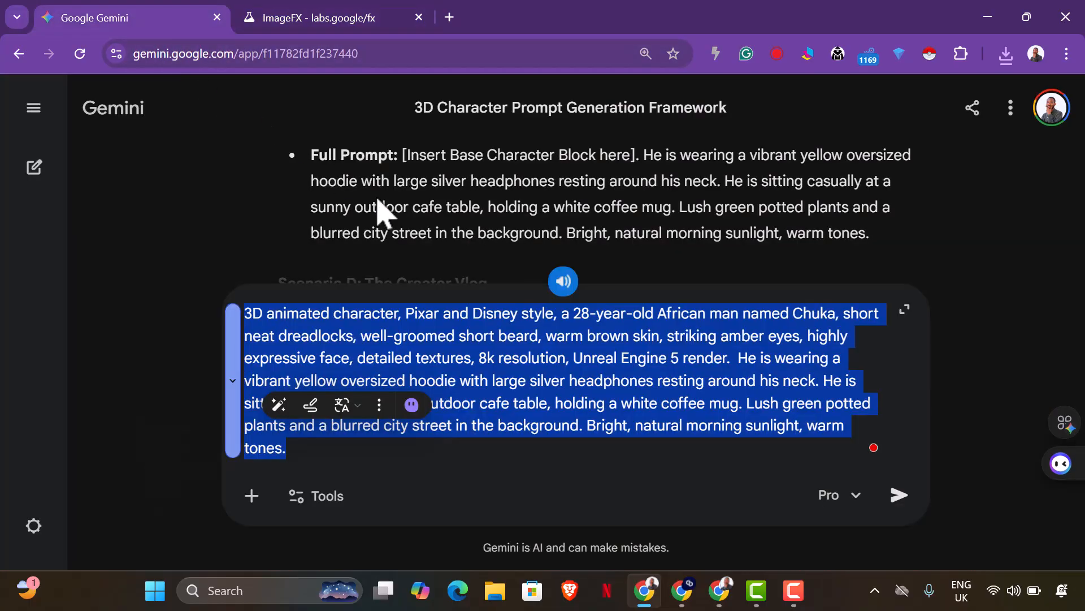
scroll(393, 209, down, 4)
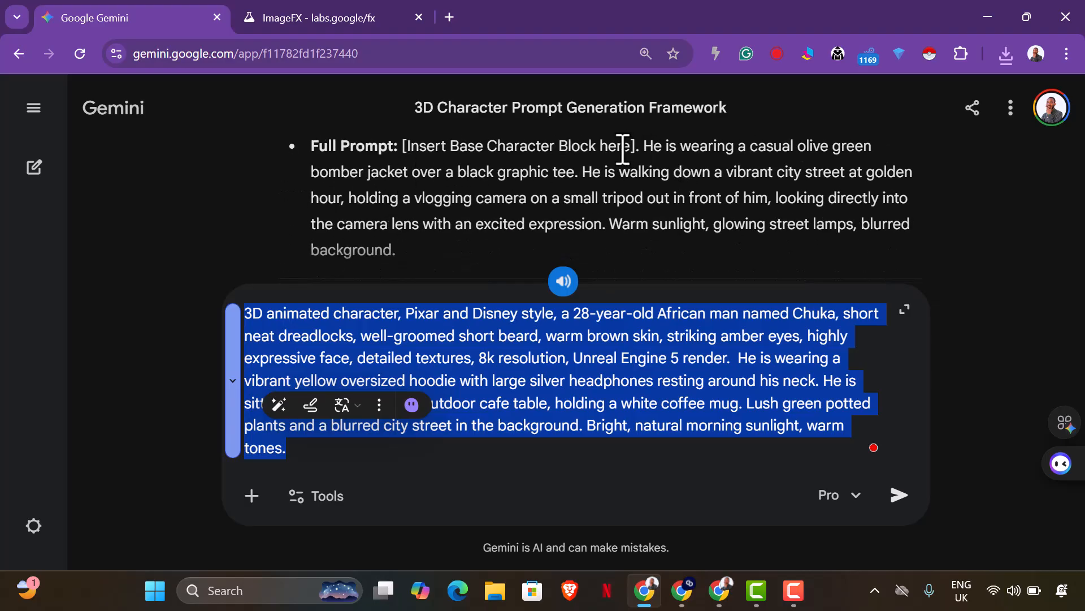
drag(644, 148, 694, 238)
right_click(704, 212)
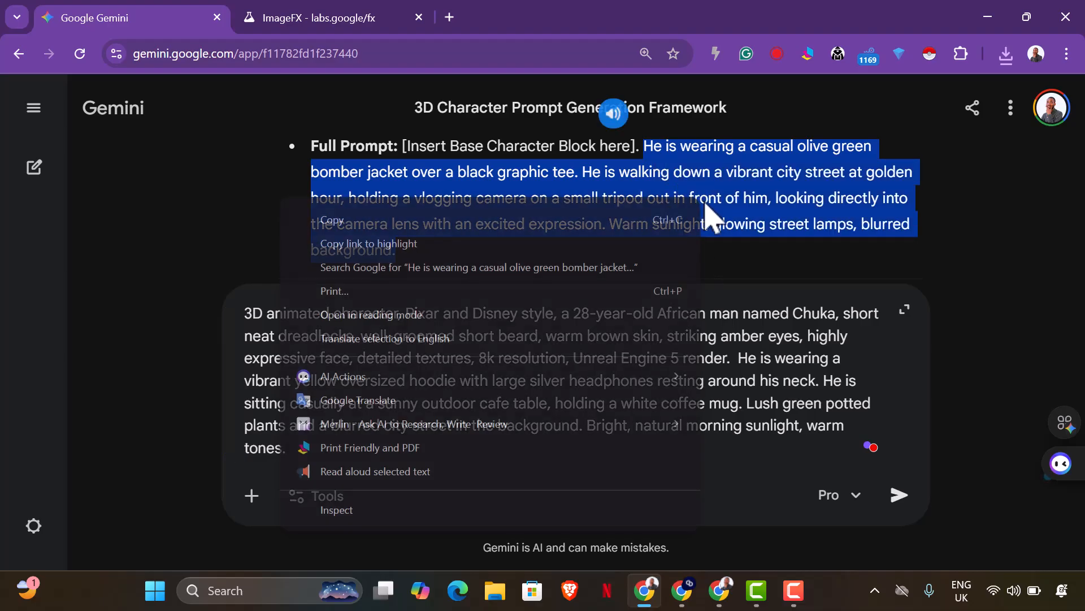
click(616, 220)
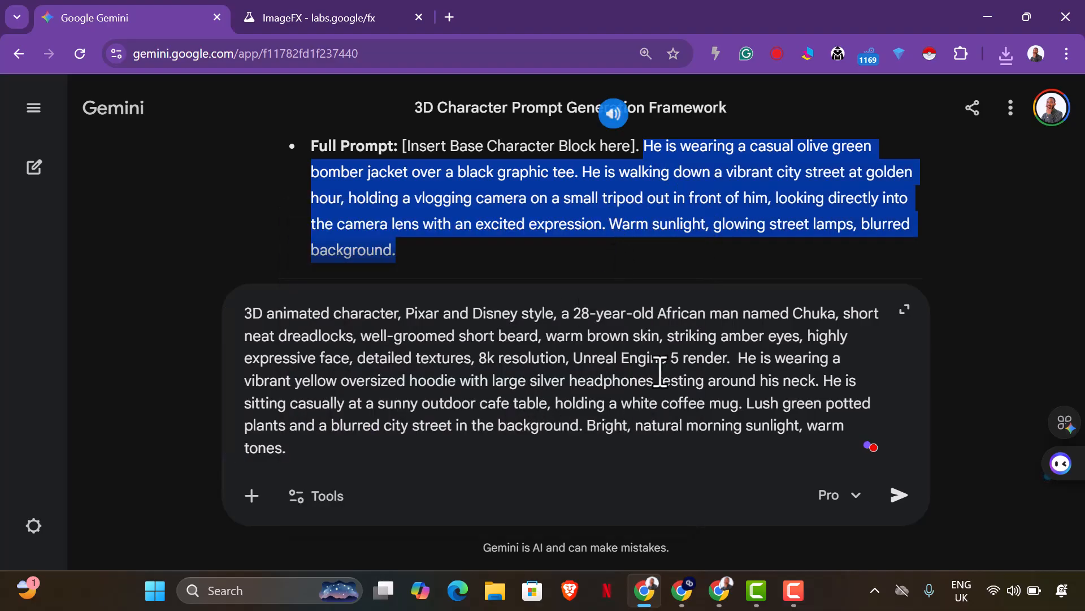
Replace the draft's yellow hoodie and cafe sentences with the creator vlog scenario and copy the whole combined prompt
drag(744, 364, 763, 477)
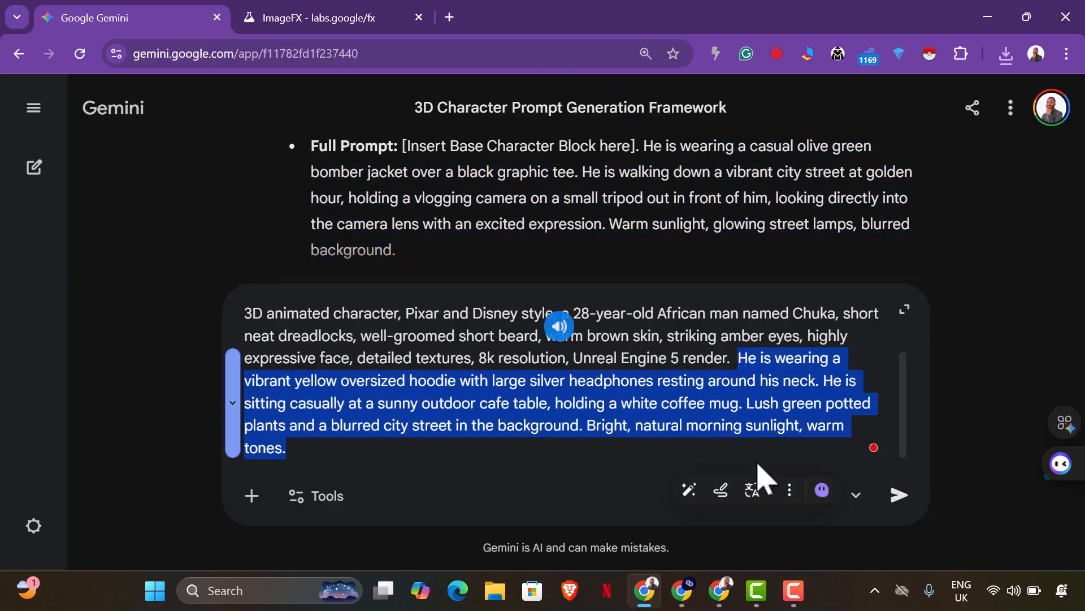
key(ctrl+v)
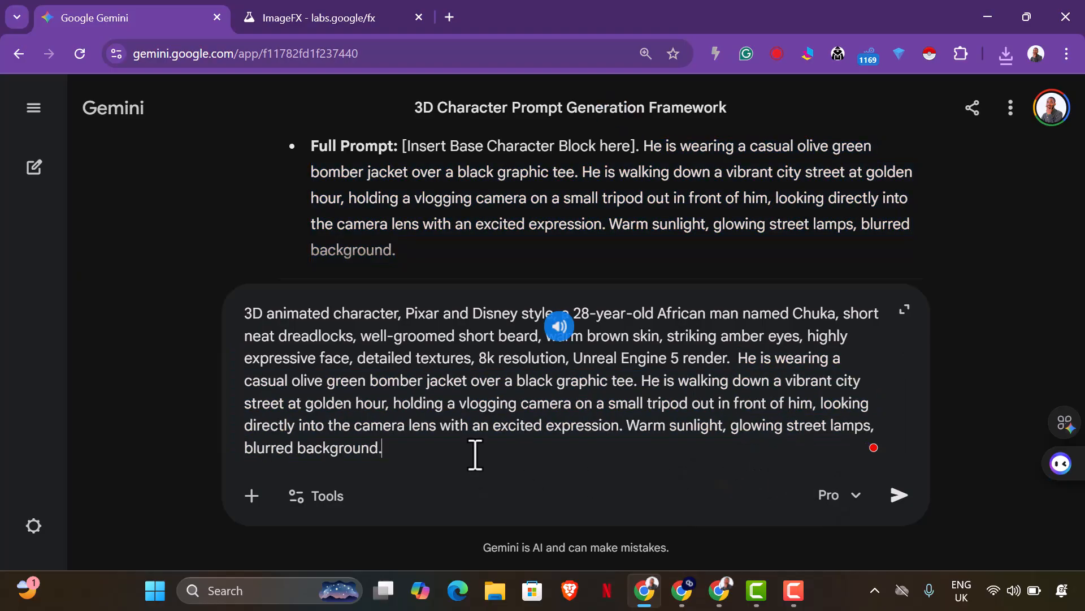
drag(456, 438, 249, 310)
click(425, 453)
drag(424, 452, 246, 312)
right_click(273, 316)
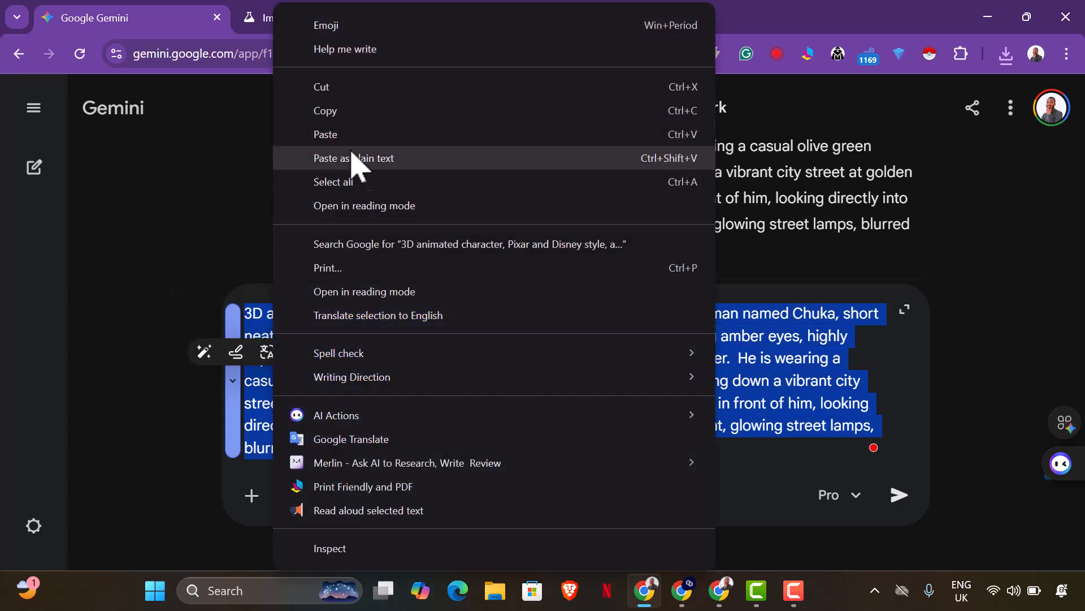
click(336, 113)
Switch to ImageFX, compare the generated cafe images, and download the second one
click(317, 22)
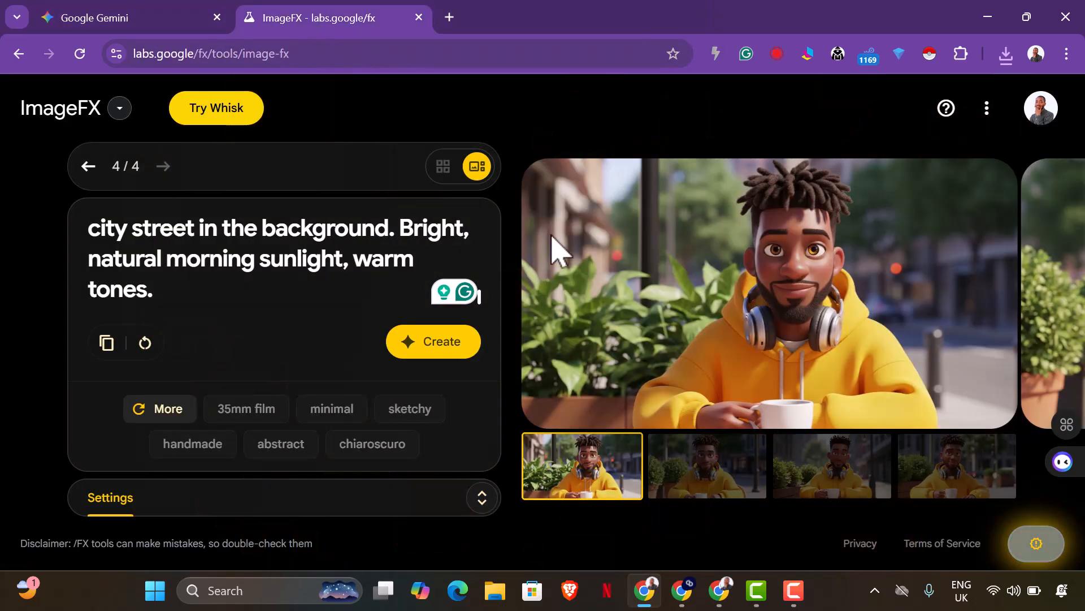
click(947, 490)
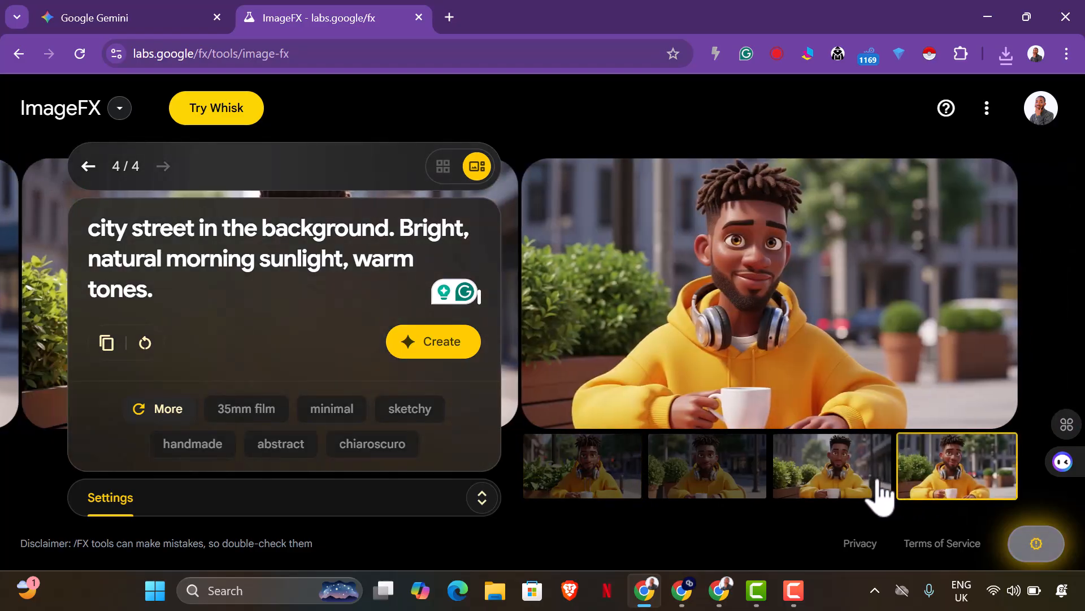
click(878, 491)
click(704, 491)
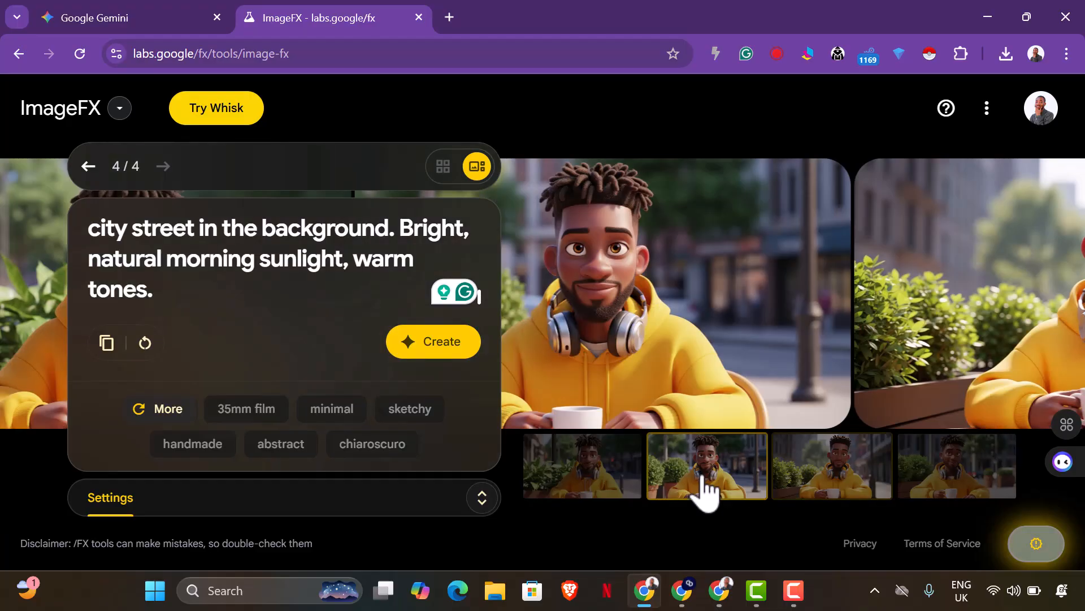
mouse_move(642, 392)
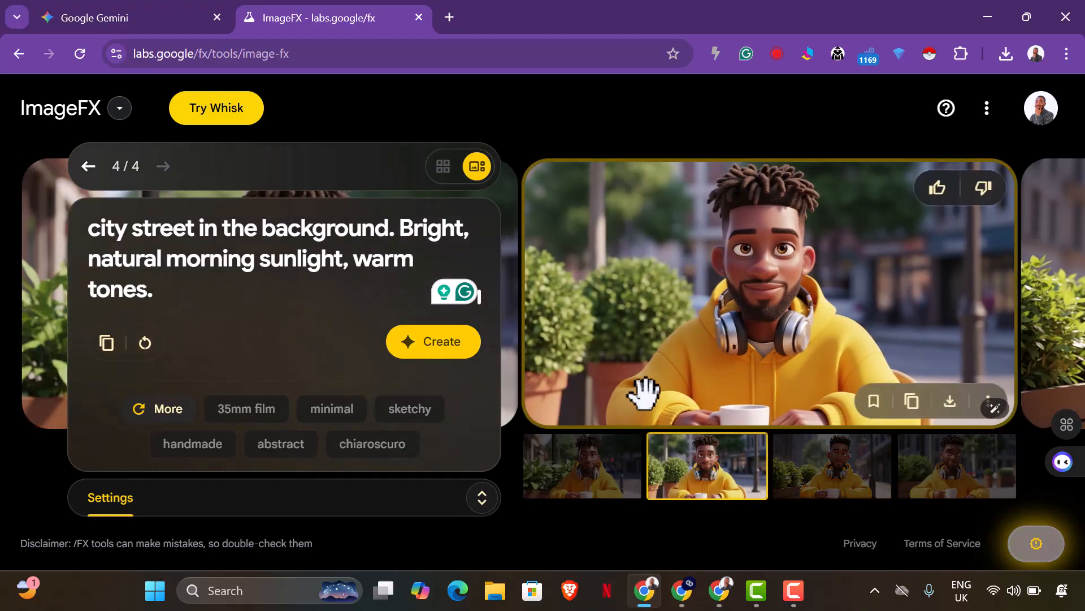
click(951, 411)
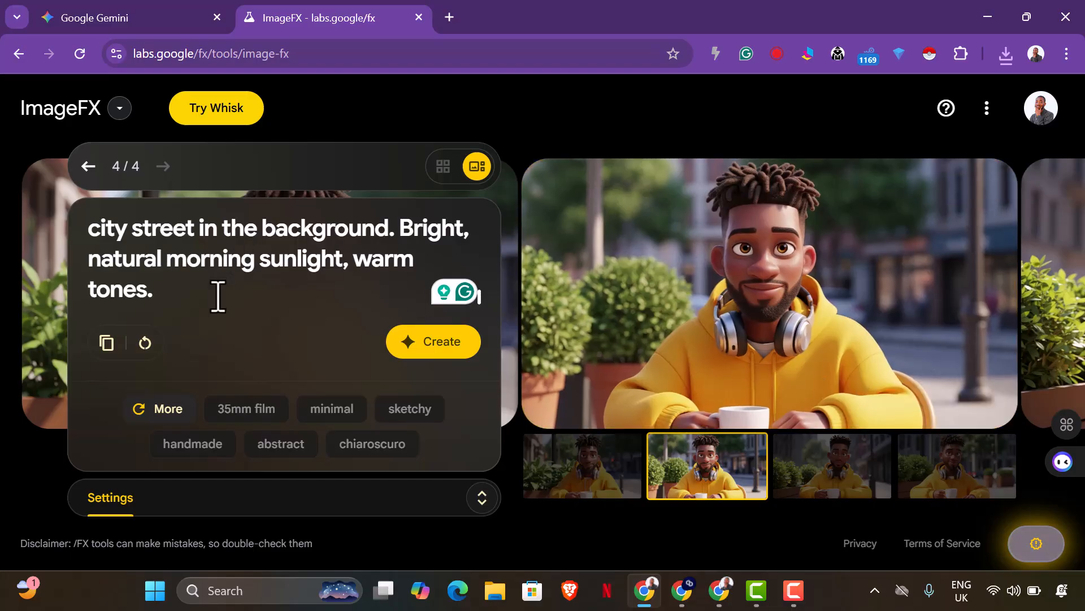
Replace the whole cafe prompt with the copied creator vlog prompt and generate the images
key(ctrl+a)
key(ctrl+v)
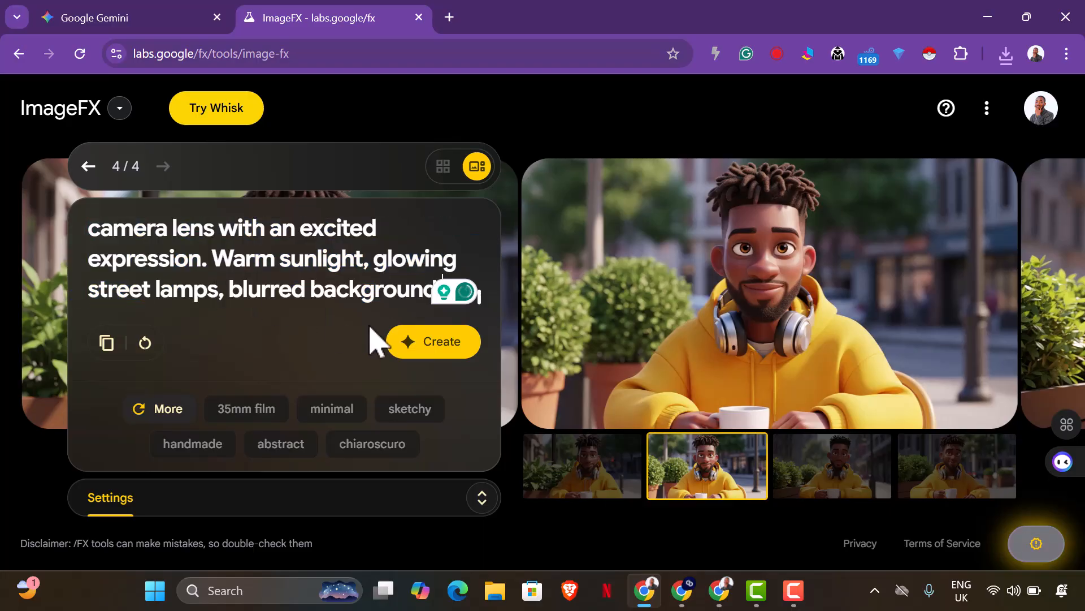
click(453, 348)
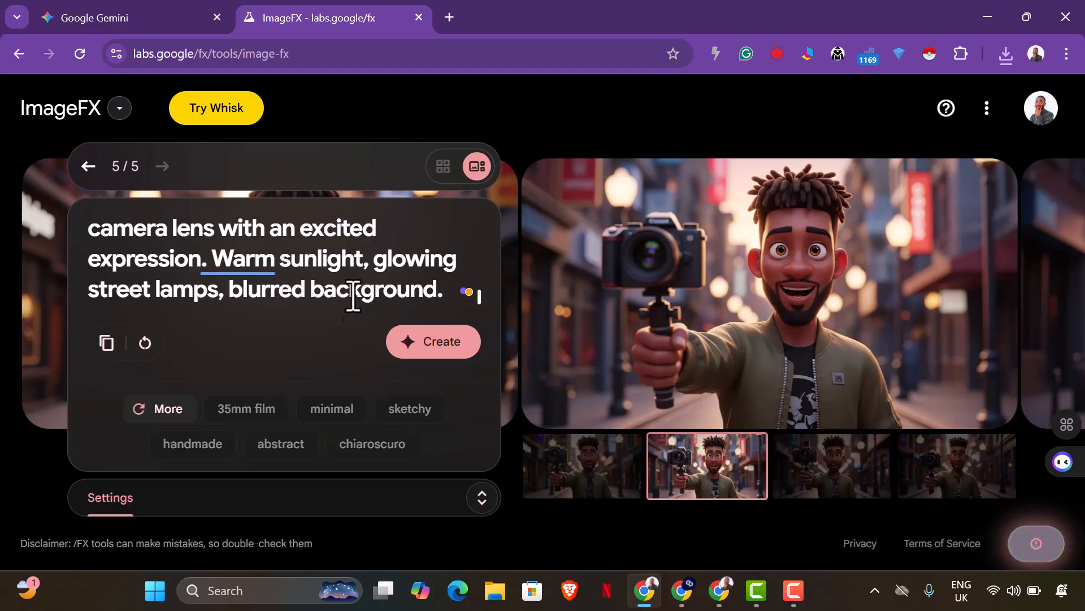
Compare the generated creator vlog images and download the second one
click(834, 474)
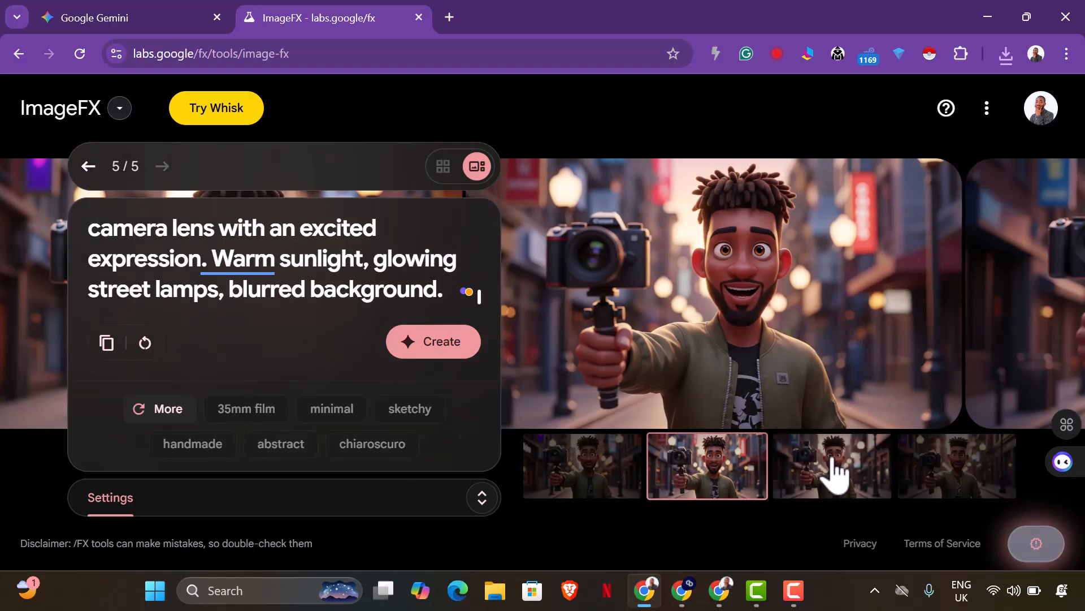
click(939, 468)
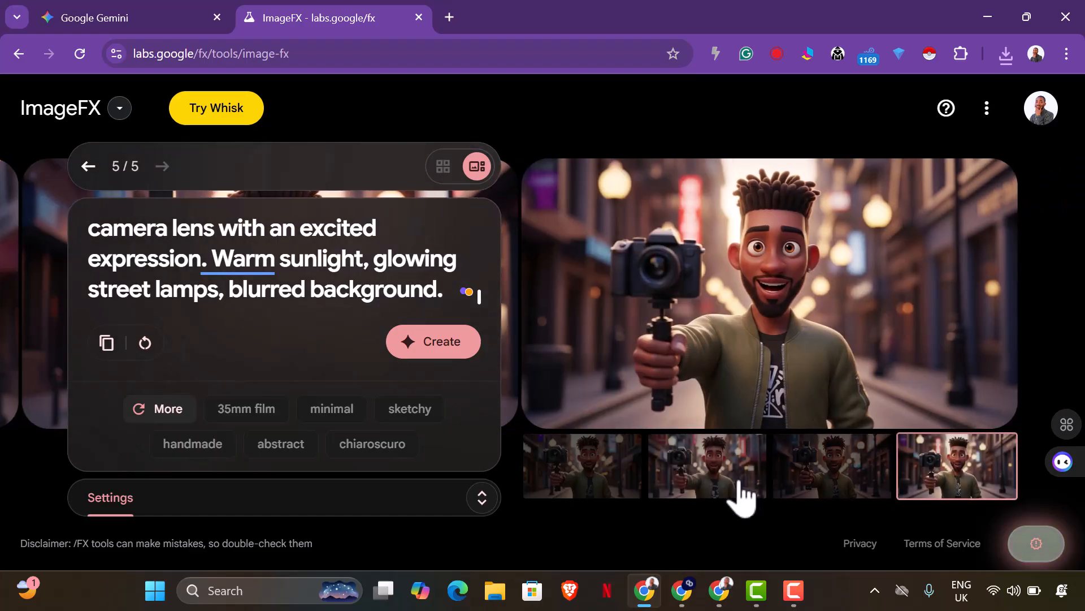
click(717, 492)
click(951, 403)
Open the six downloaded Image_fx pictures from the Downloads folder together in the photo viewer and maximize its window
click(493, 602)
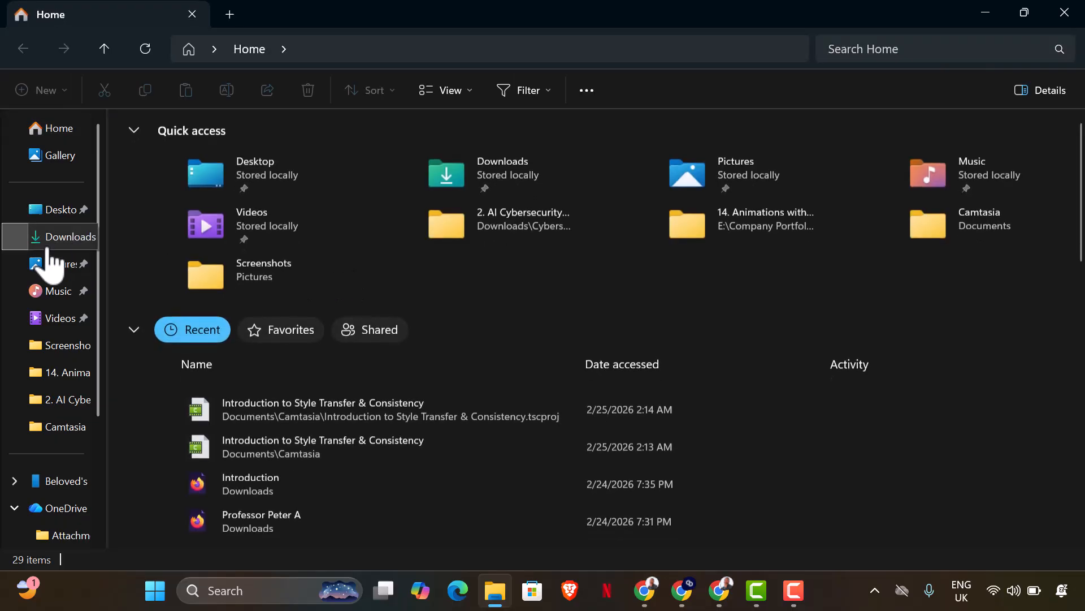
click(50, 240)
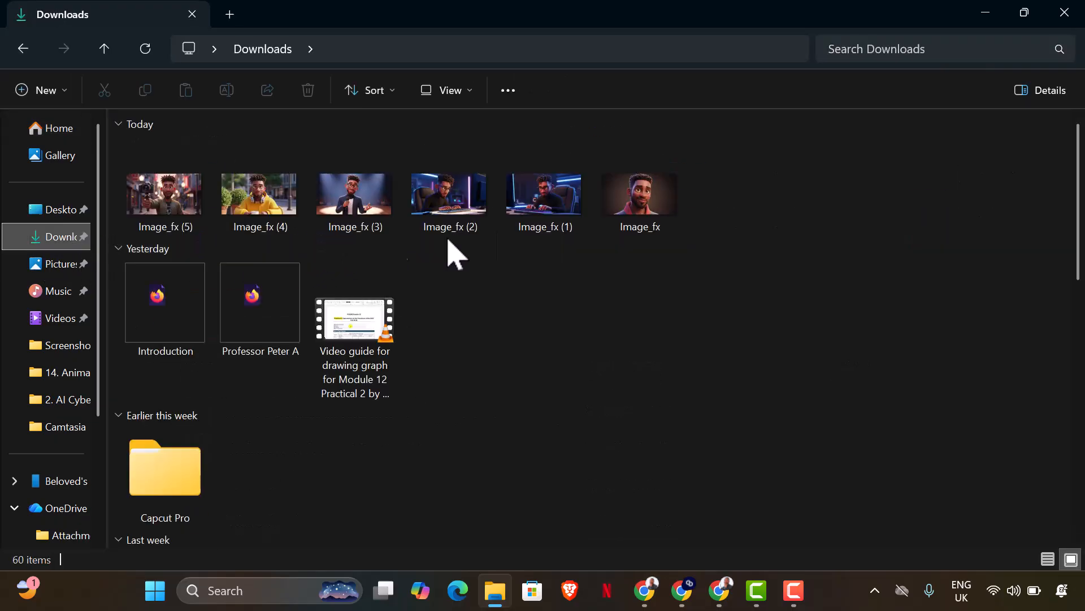
drag(743, 211, 184, 210)
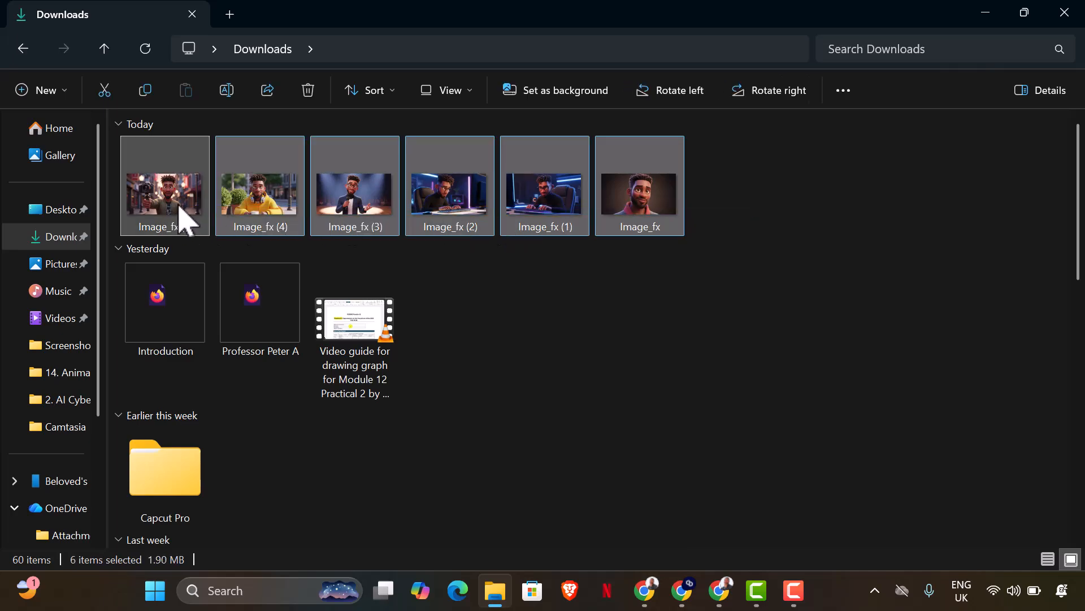
right_click(186, 217)
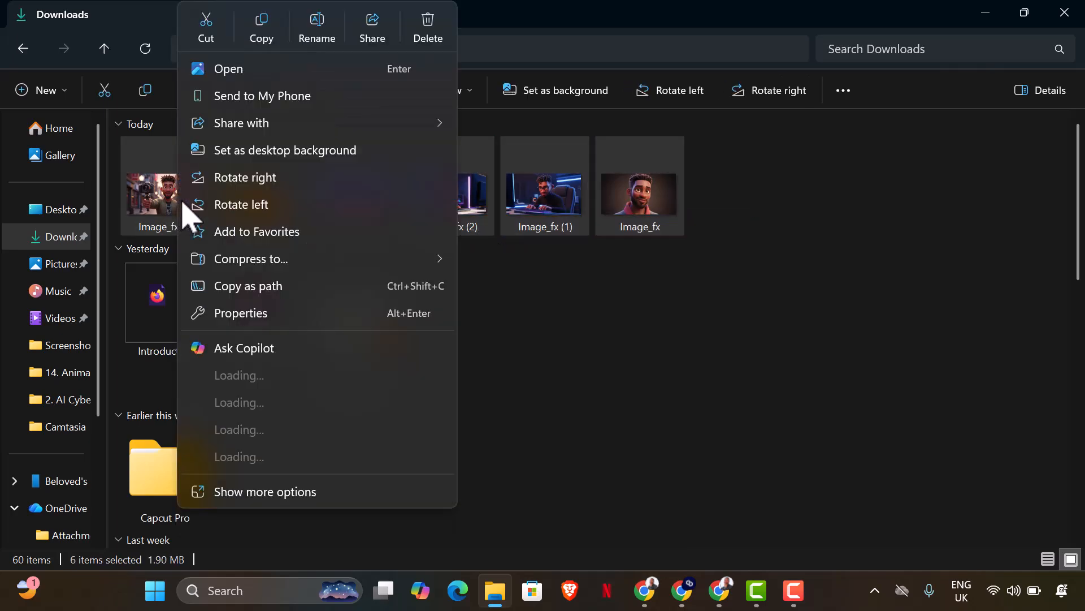
click(278, 75)
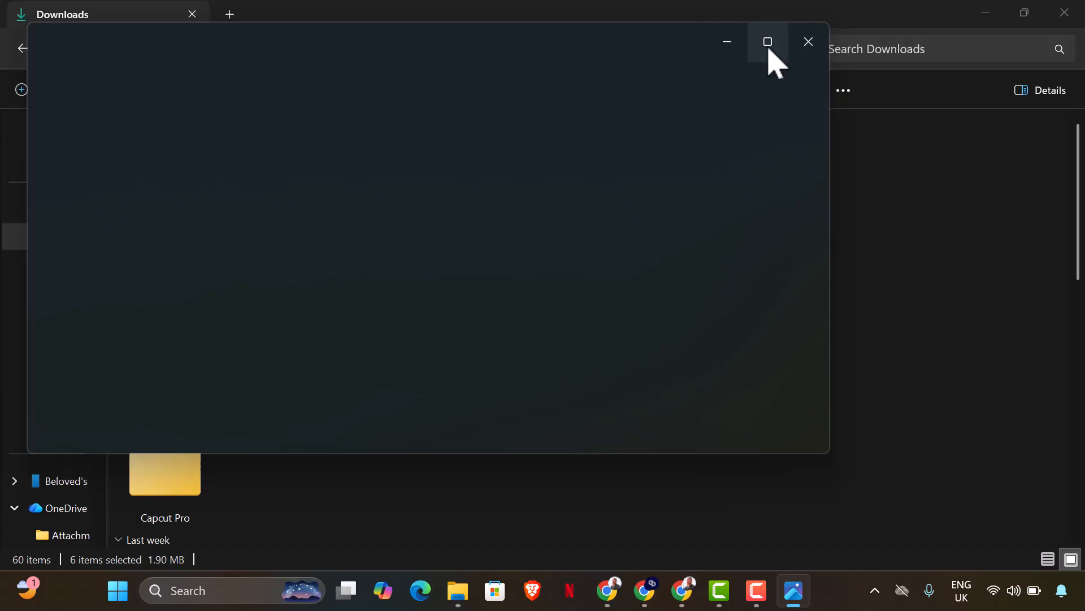
mouse_move(770, 52)
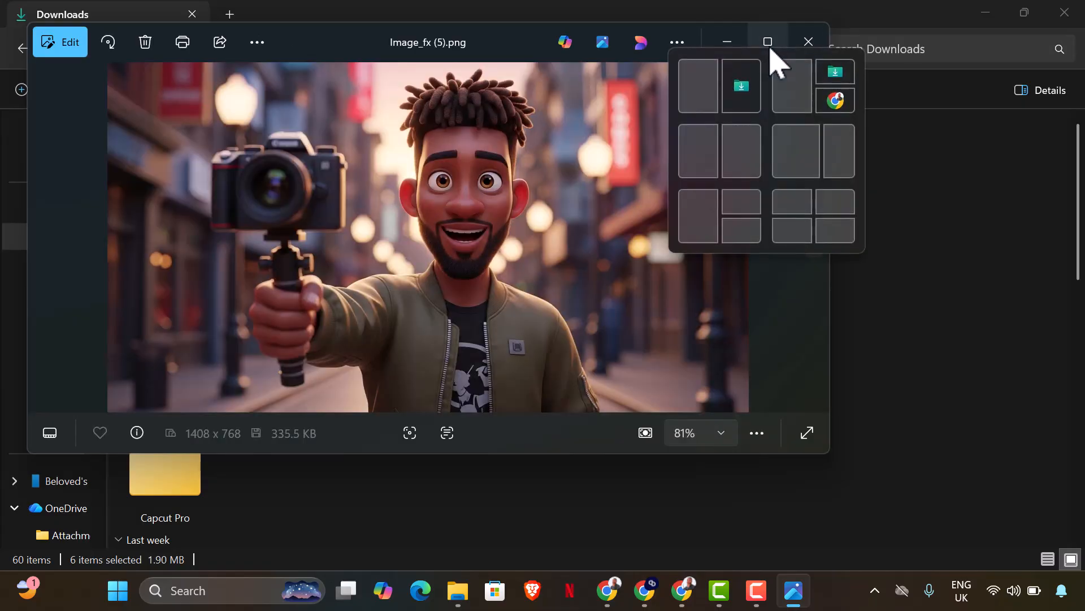
click(769, 45)
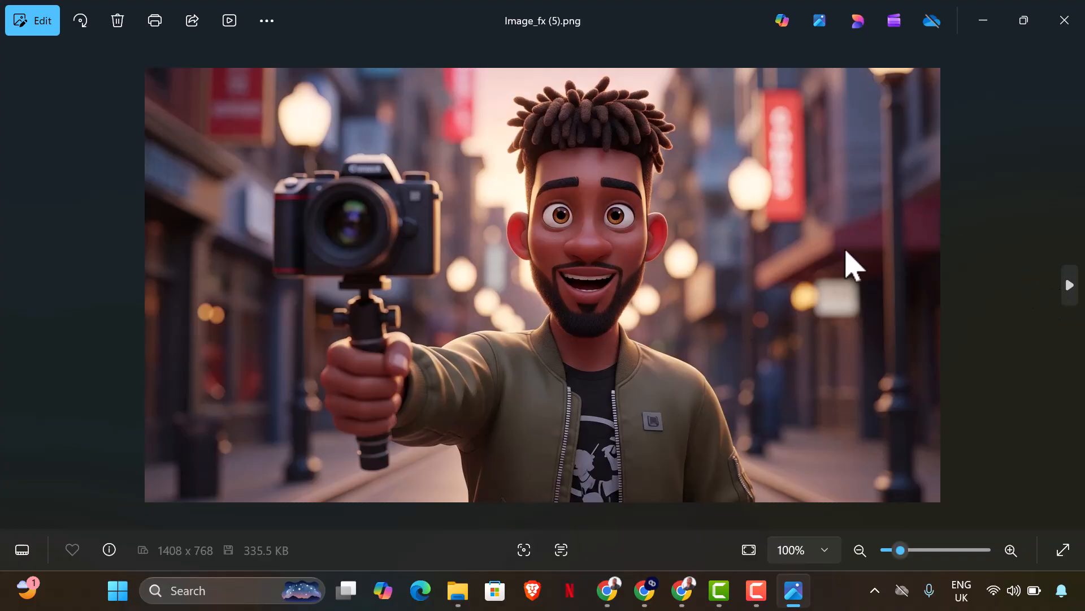
Compare the character's face, hair and beard across the downloaded pictures, from Image_fx (5) through to Image_fx
click(1074, 295)
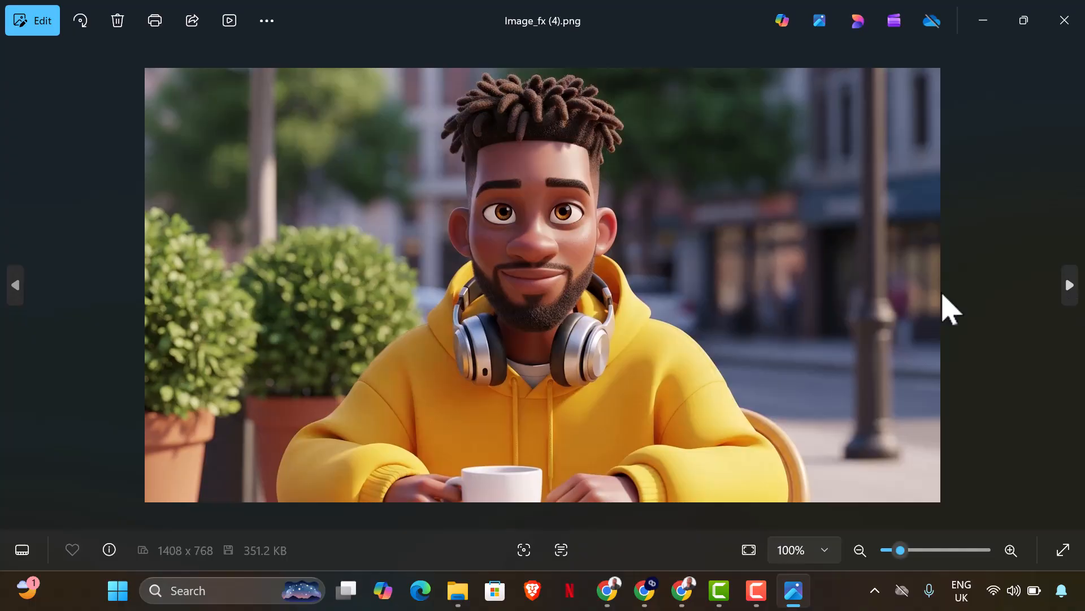
click(20, 284)
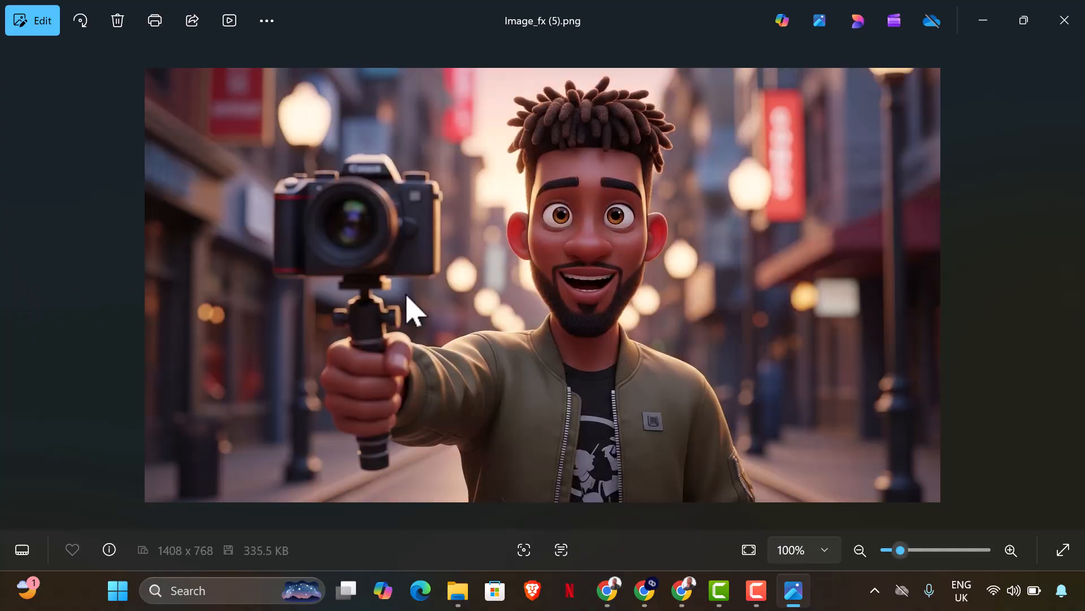
click(1076, 297)
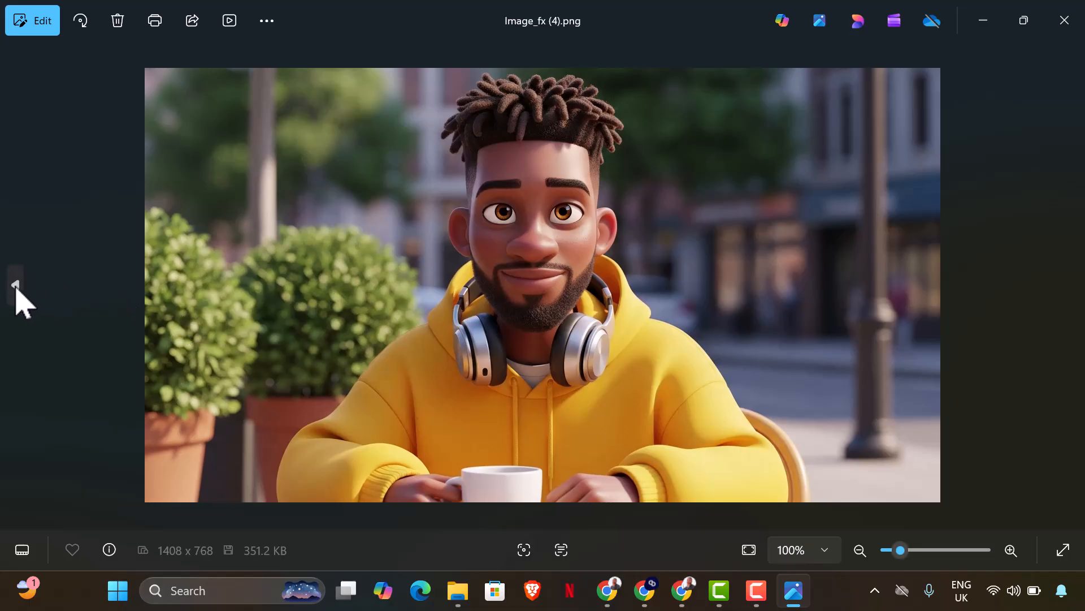
click(21, 291)
click(1076, 299)
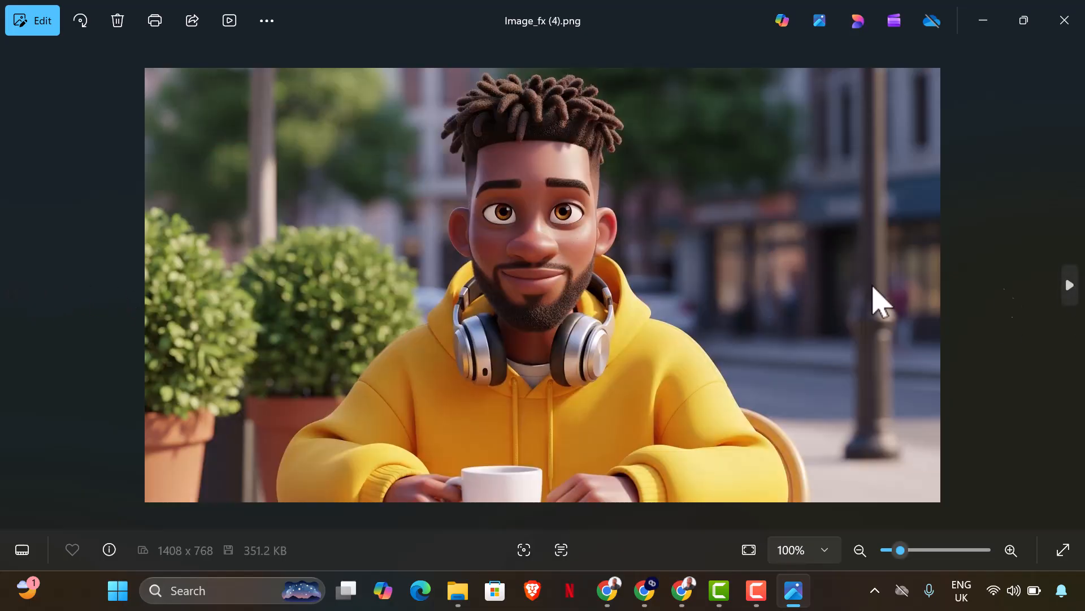
click(17, 290)
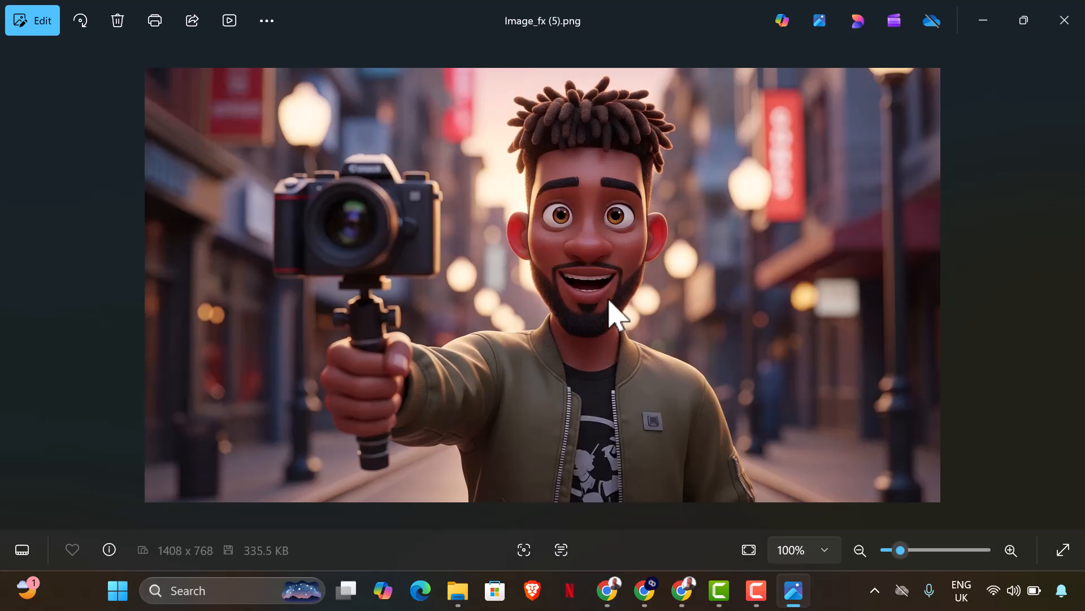
click(1077, 291)
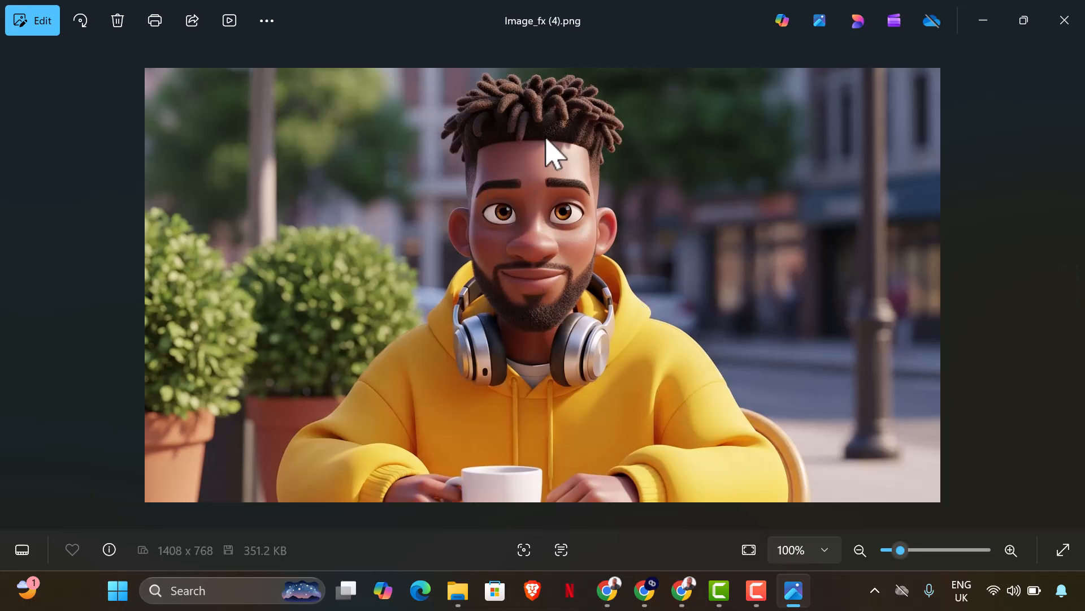
click(1064, 289)
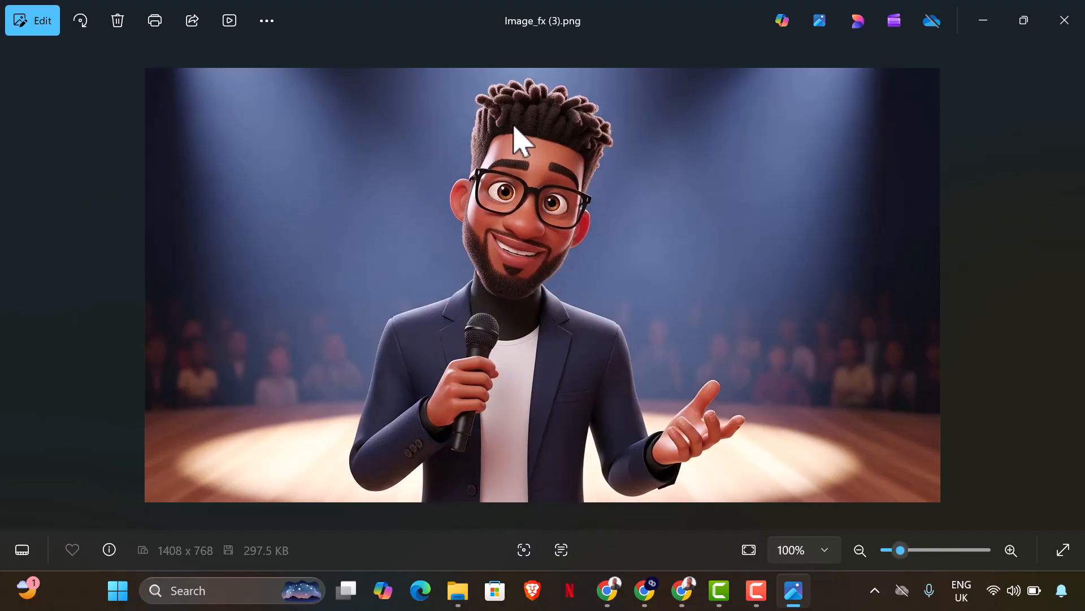
click(1069, 289)
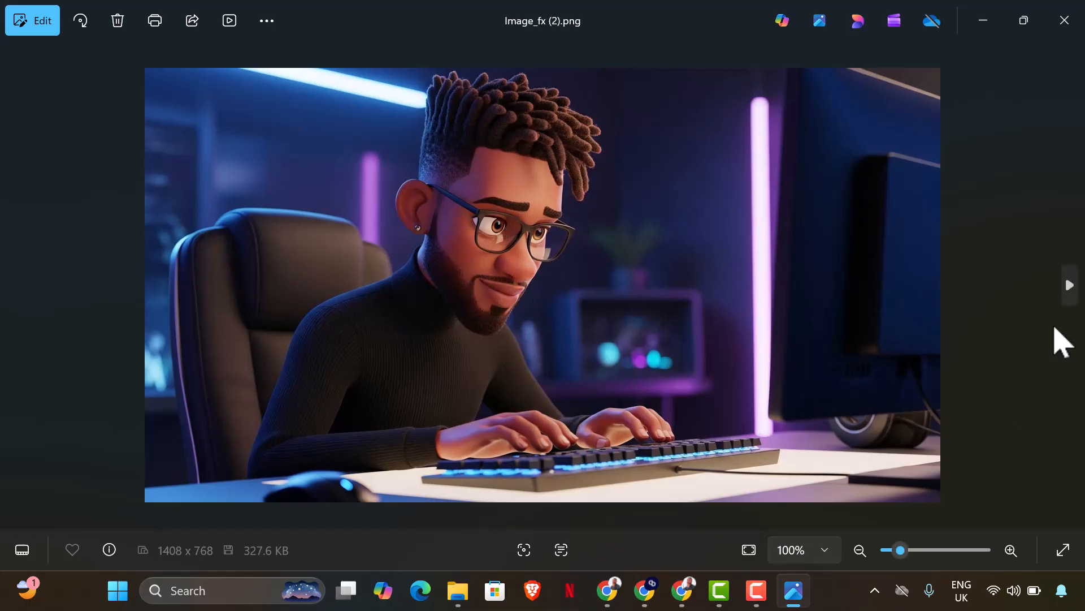
click(1072, 289)
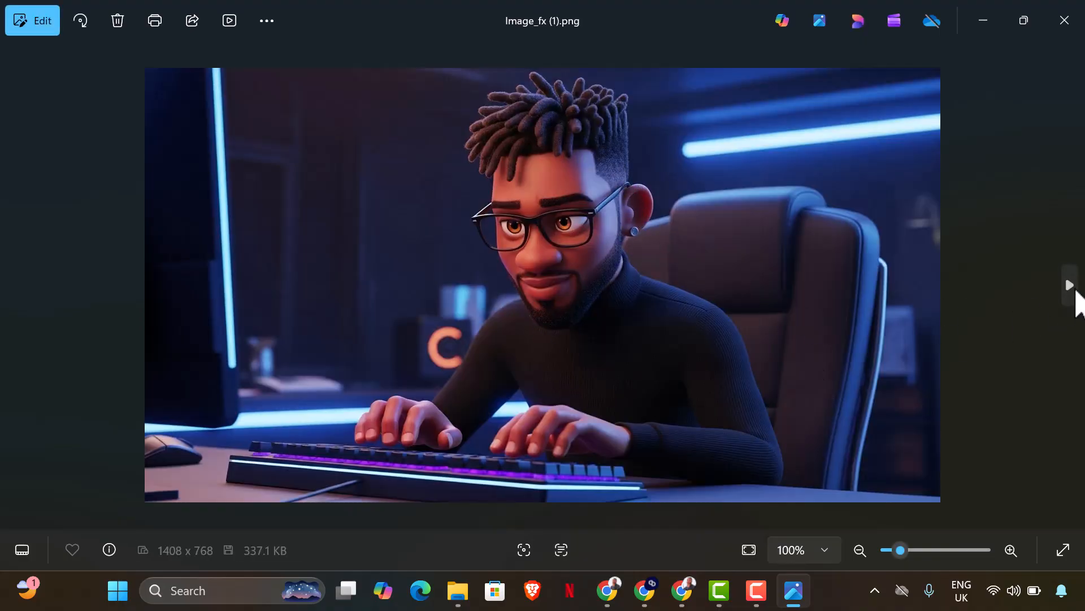
click(1072, 291)
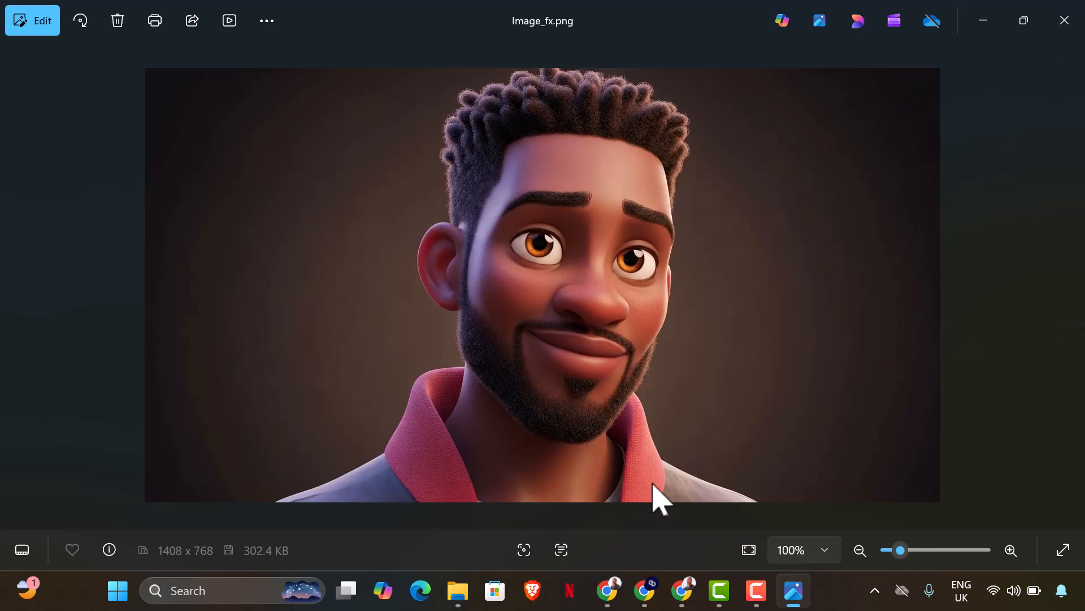
Switch to Gemini and insert above the old draft: "I want character names with different character blocks, and different scenaries, where the character crosses paths."
click(607, 590)
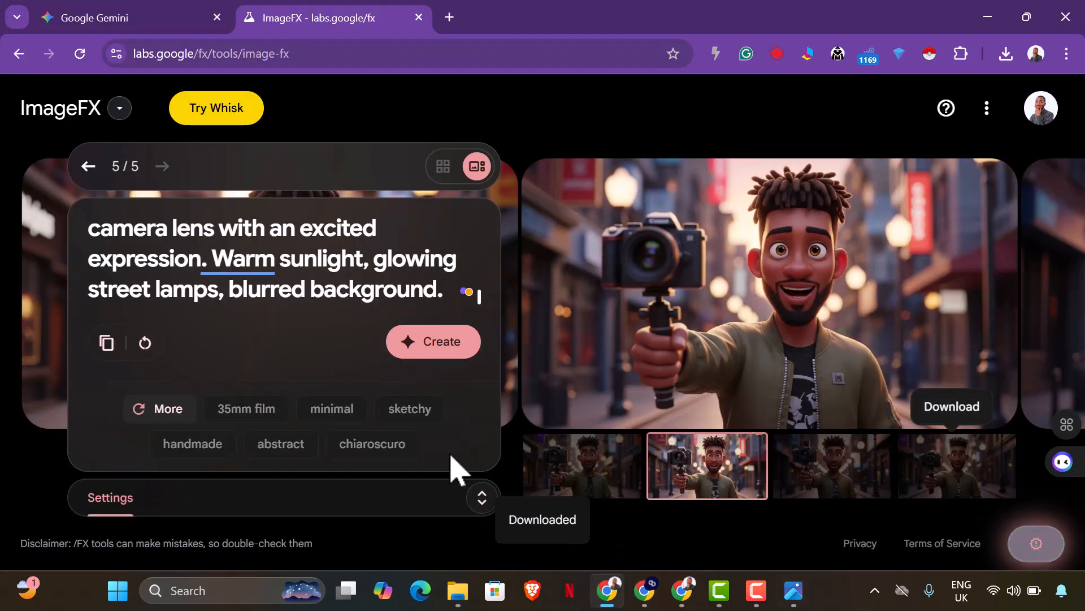
click(136, 18)
click(433, 380)
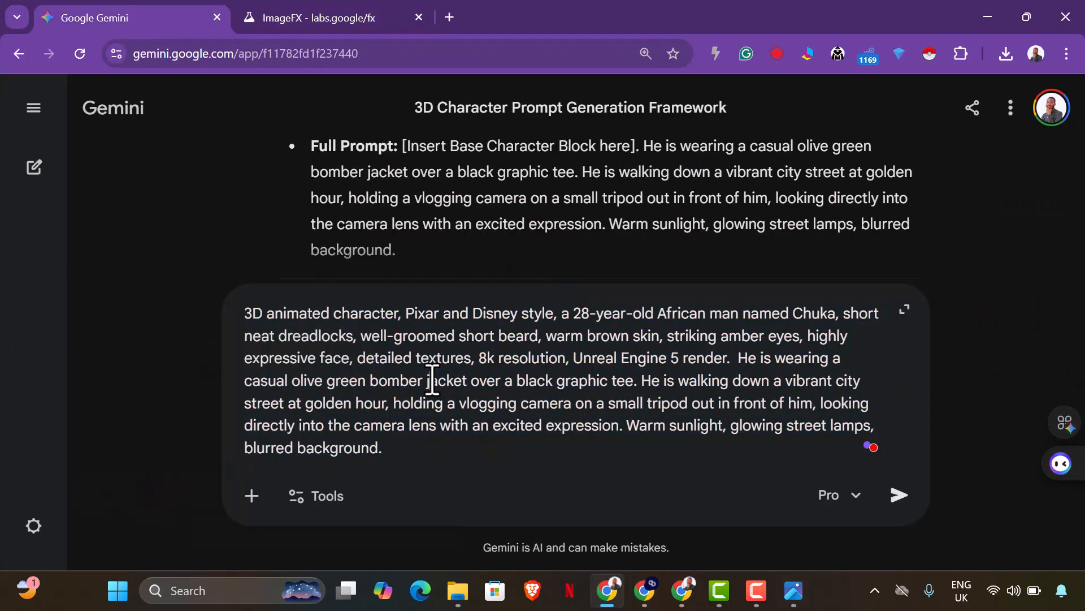
text(I want character names with different character blocks, and different scenaries, where the character crosses paths.)
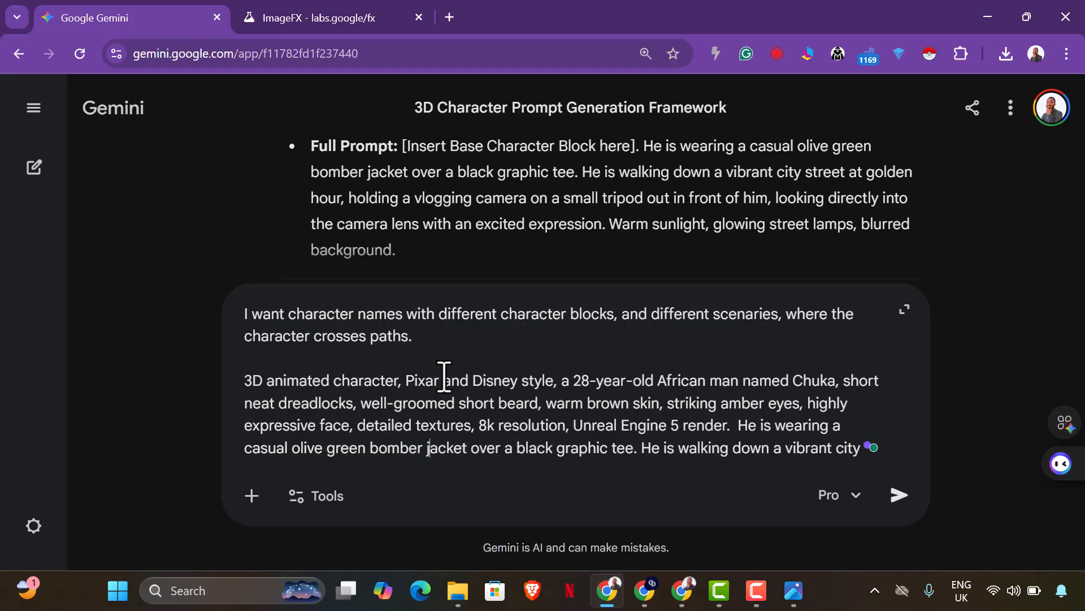
Delete the old combined creator vlog prompt from the draft, keeping only the new request above it
scroll(446, 380, down, 2)
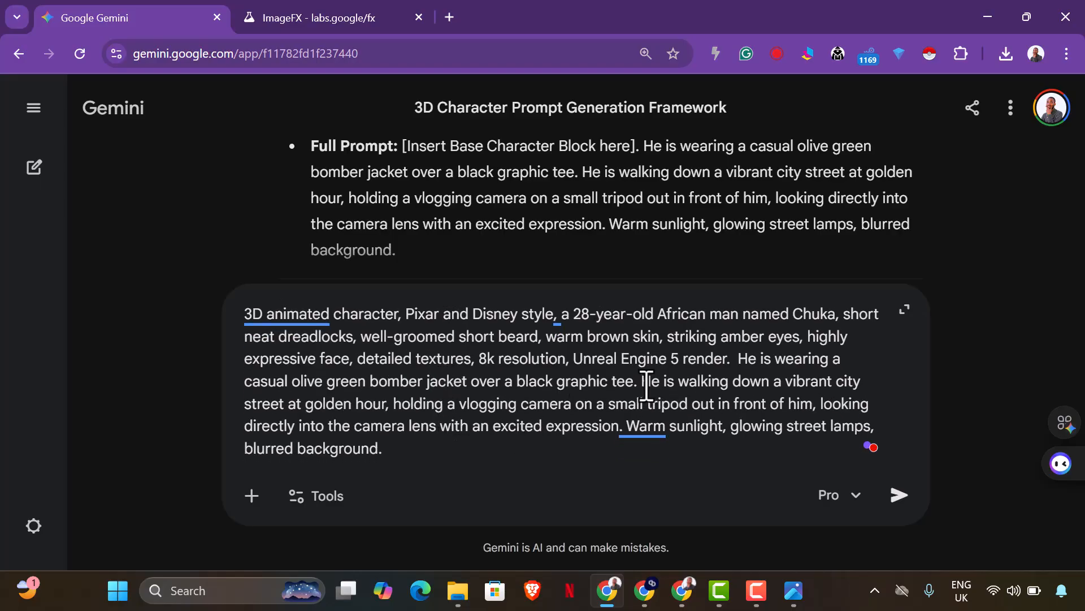
drag(647, 384, 656, 448)
click(514, 450)
key(ctrl+a)
scroll(254, 362, up, 2)
mouse_move(249, 381)
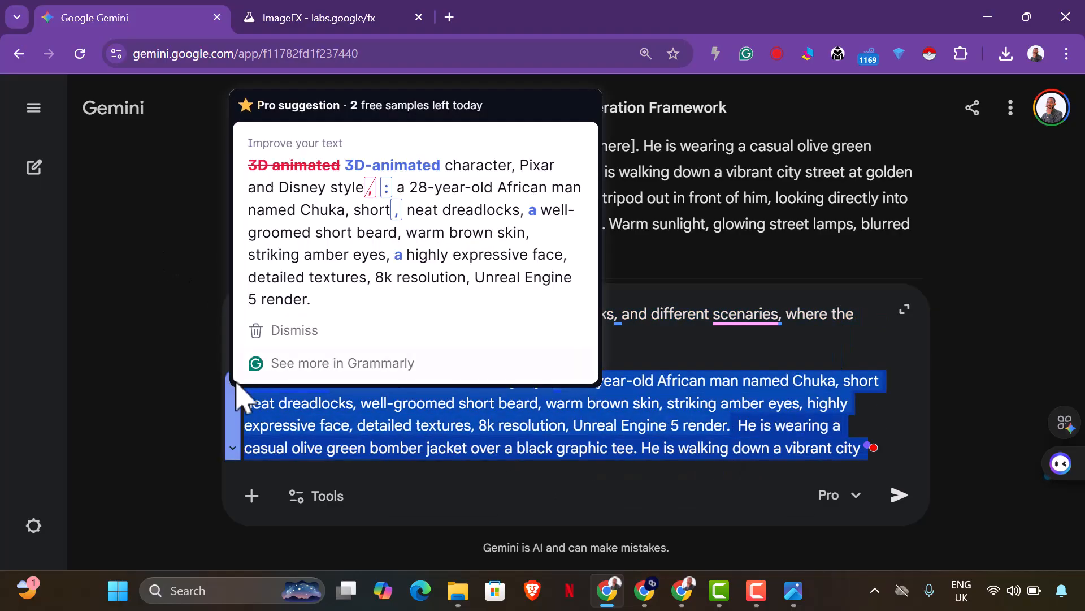
key(BackSpace)
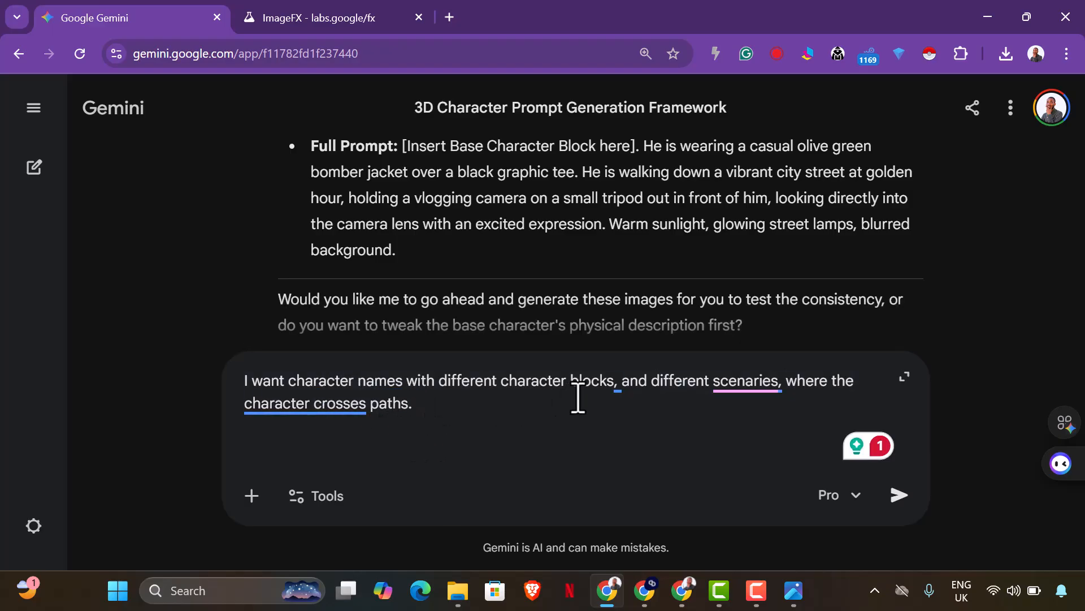
Correct the request's wording to "different character blocks and different scenarios where the characters cross paths" and send it
mouse_move(754, 390)
click(755, 432)
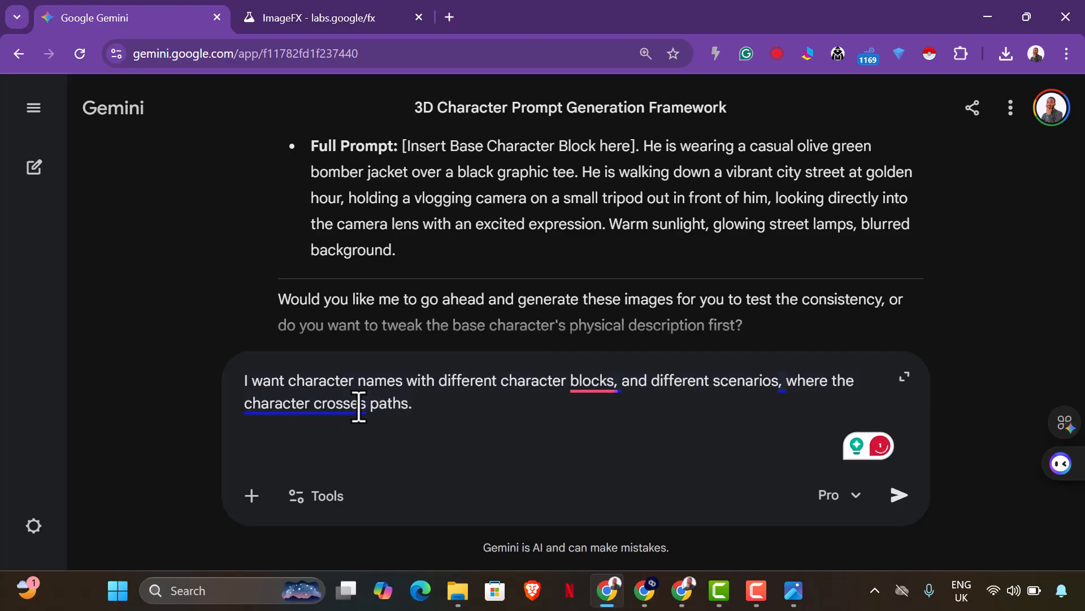
mouse_move(359, 407)
click(393, 294)
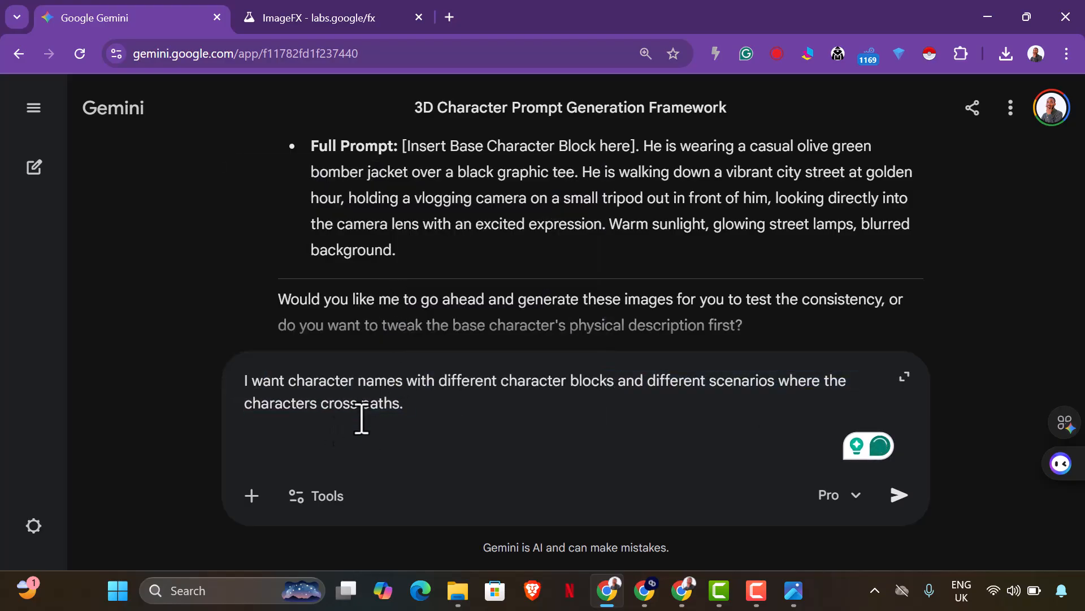
click(899, 496)
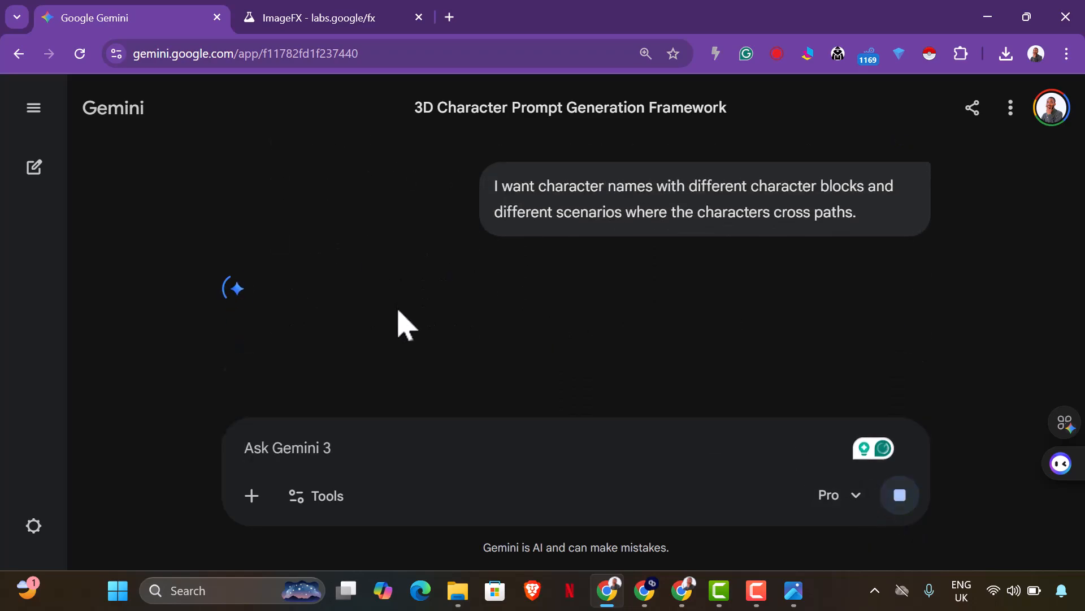
click(840, 511)
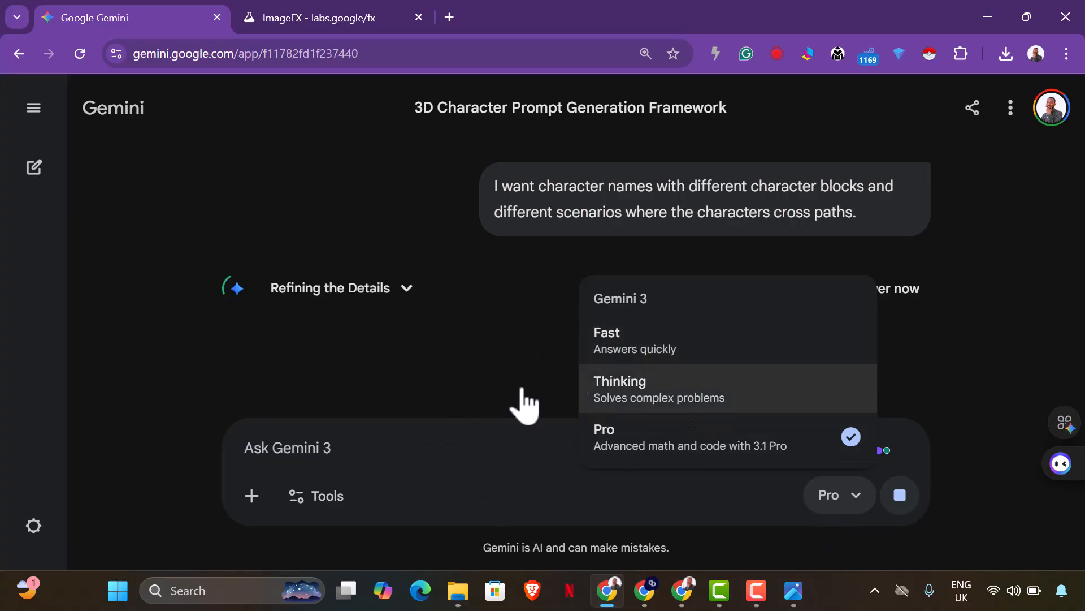
click(465, 448)
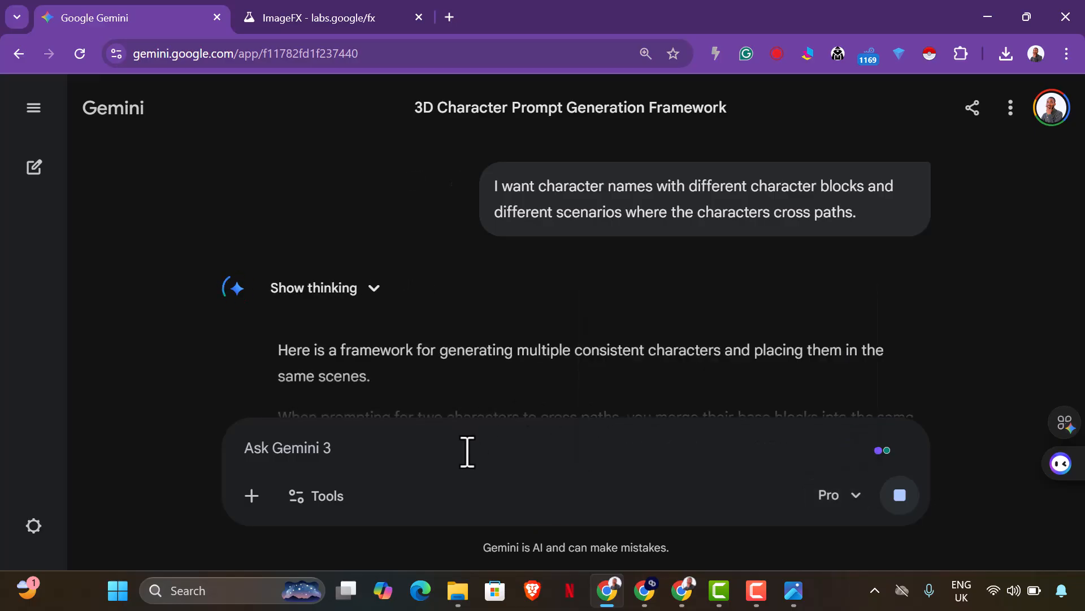
Read Gemini's answer, examining the Character Alpha and Character Beta base blocks and the Tech Hub Coffee Shop scenario prompt
scroll(455, 376, down, 1)
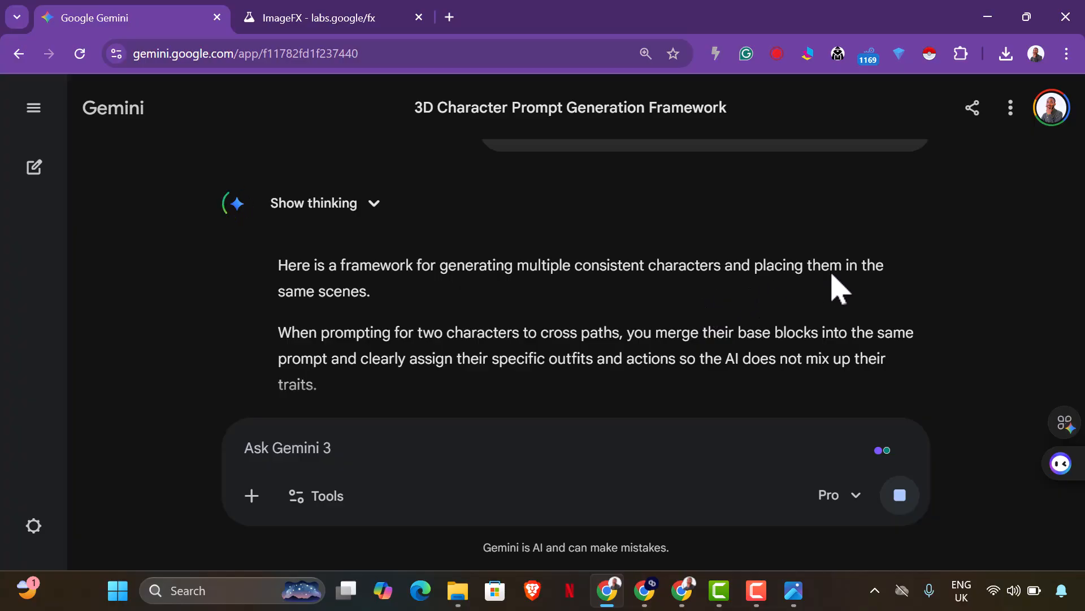
scroll(452, 310, down, 1)
scroll(453, 317, down, 2)
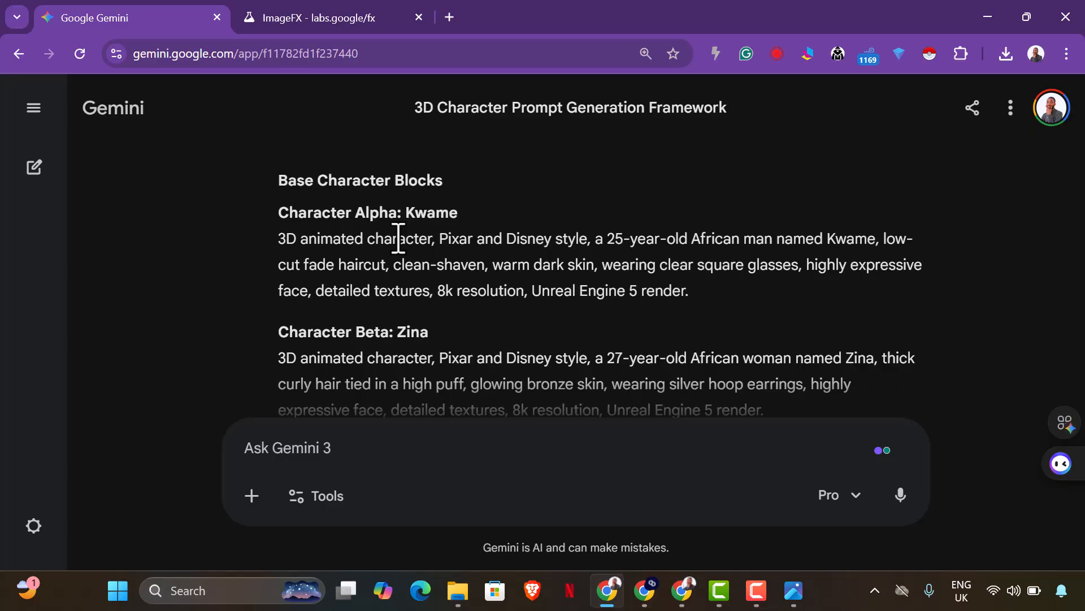
scroll(398, 238, down, 1)
scroll(356, 237, up, 1)
drag(278, 249, 727, 308)
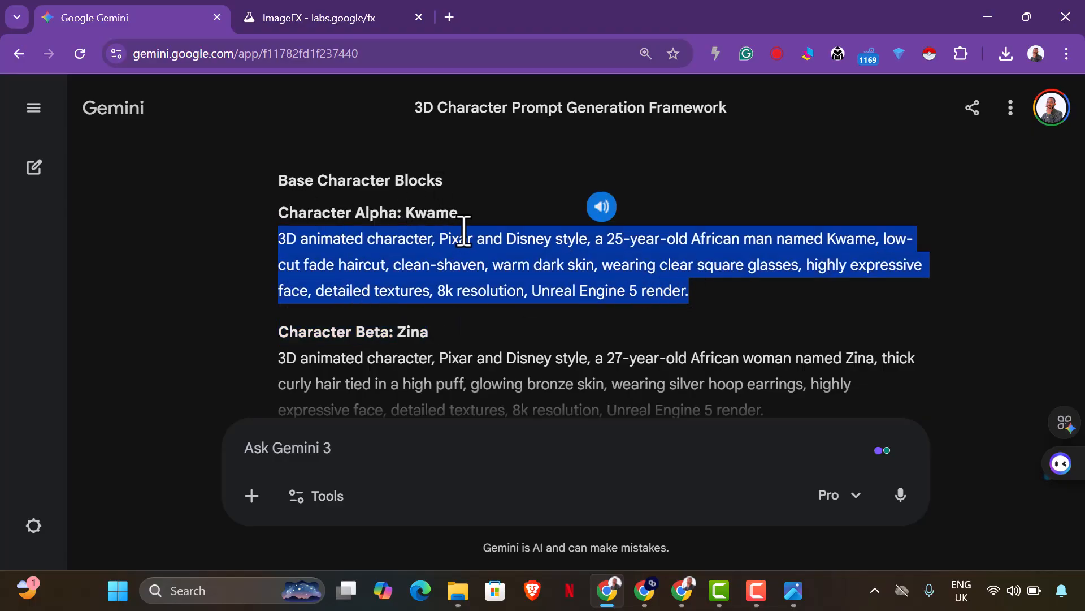
scroll(498, 299, down, 1)
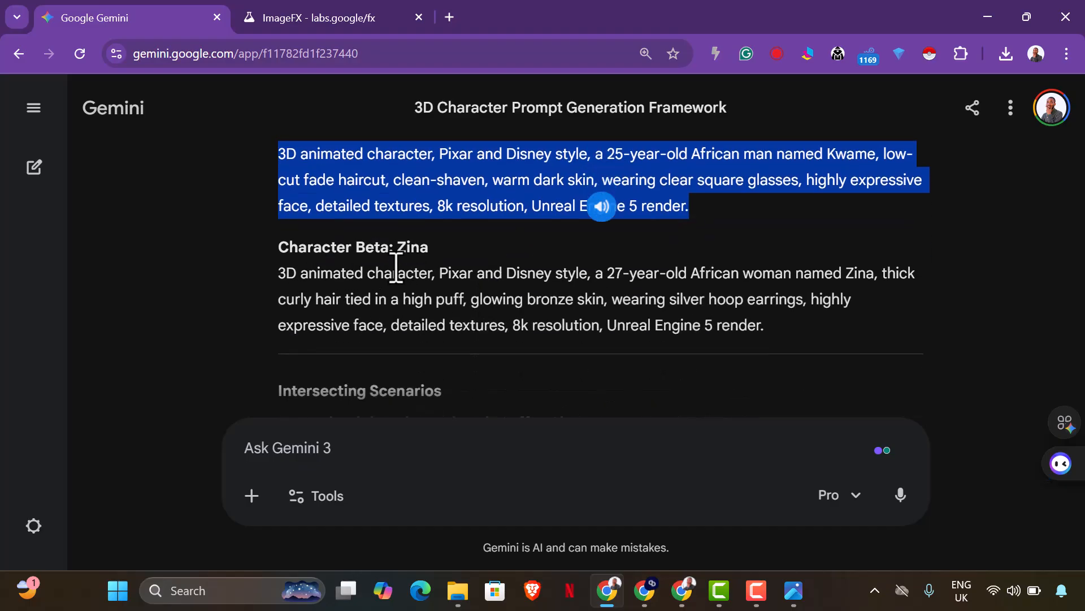
drag(279, 274, 785, 334)
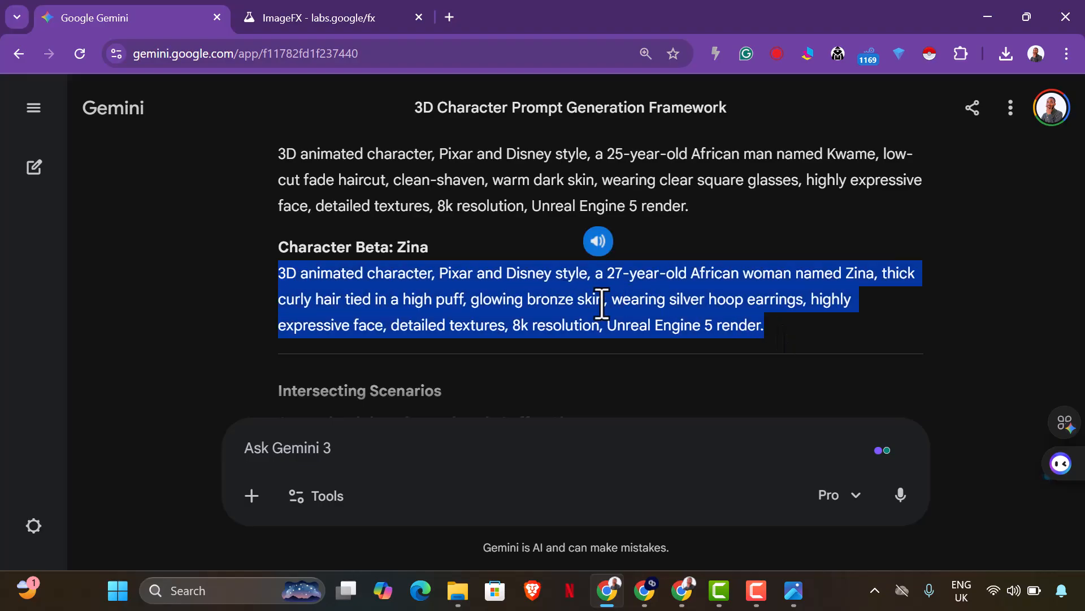
scroll(357, 319, down, 1)
scroll(356, 318, down, 1)
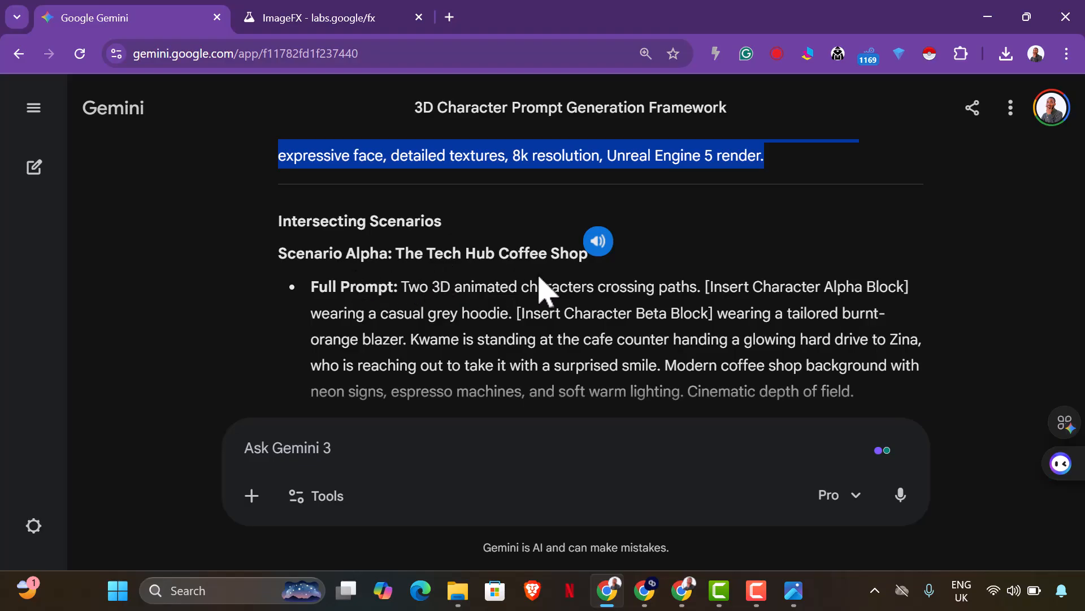
scroll(537, 280, down, 2)
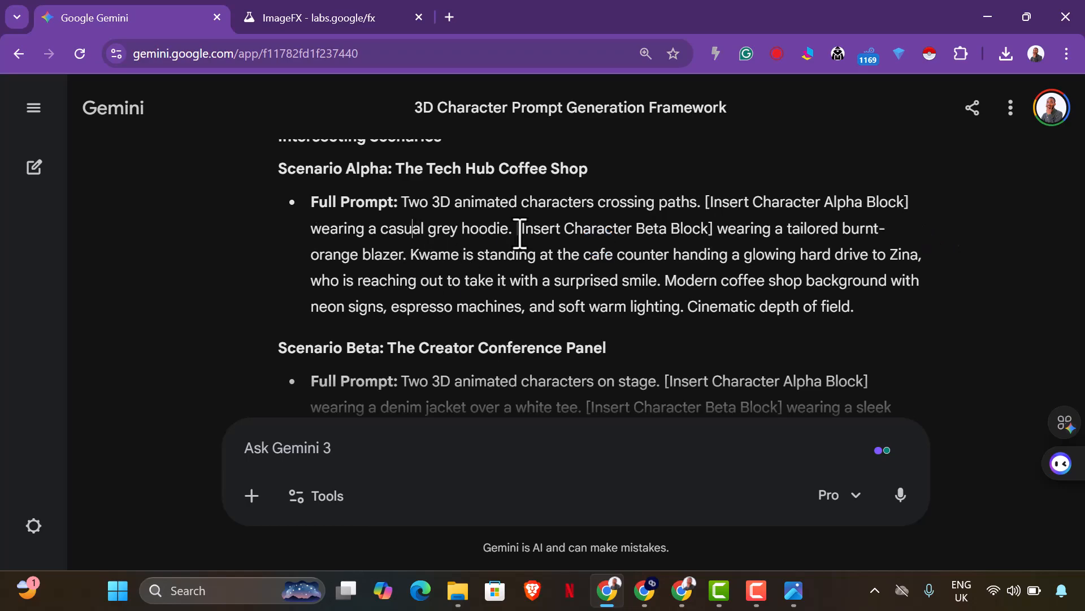
Copy the Character Alpha block from Gemini, replace the existing ImageFX prompt with it, and generate the images
scroll(303, 347, up, 5)
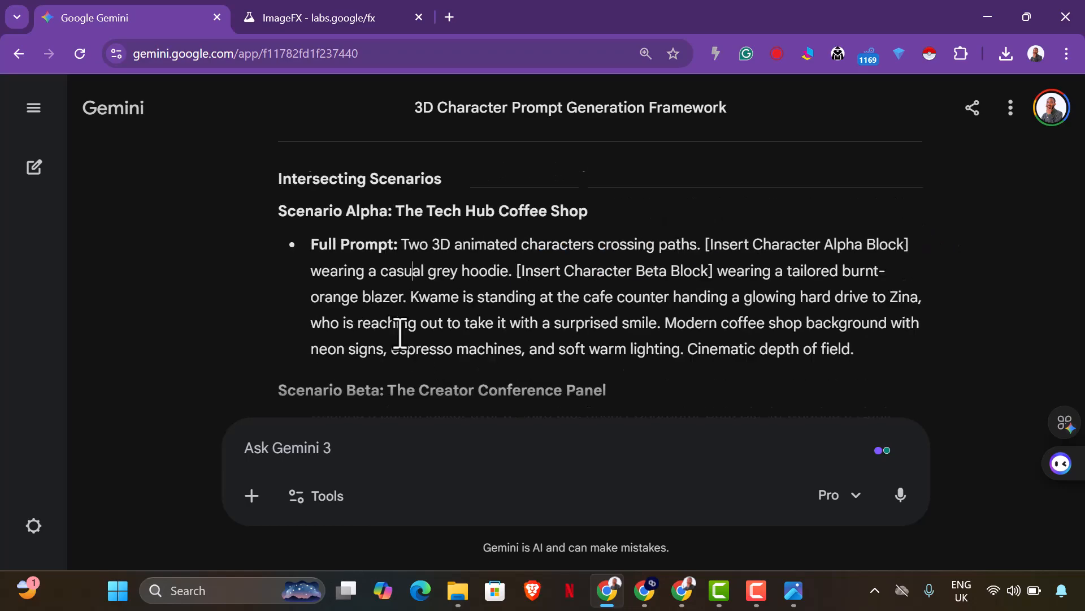
drag(281, 244, 734, 308)
right_click(555, 237)
click(582, 260)
click(290, 16)
click(363, 296)
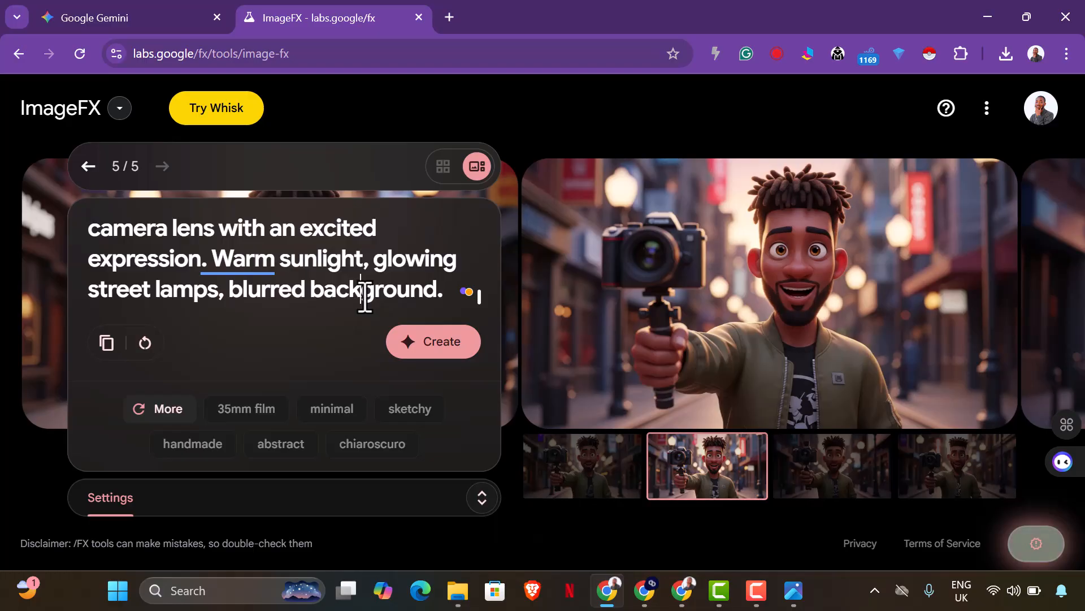
key(ctrl+a)
key(ctrl+v)
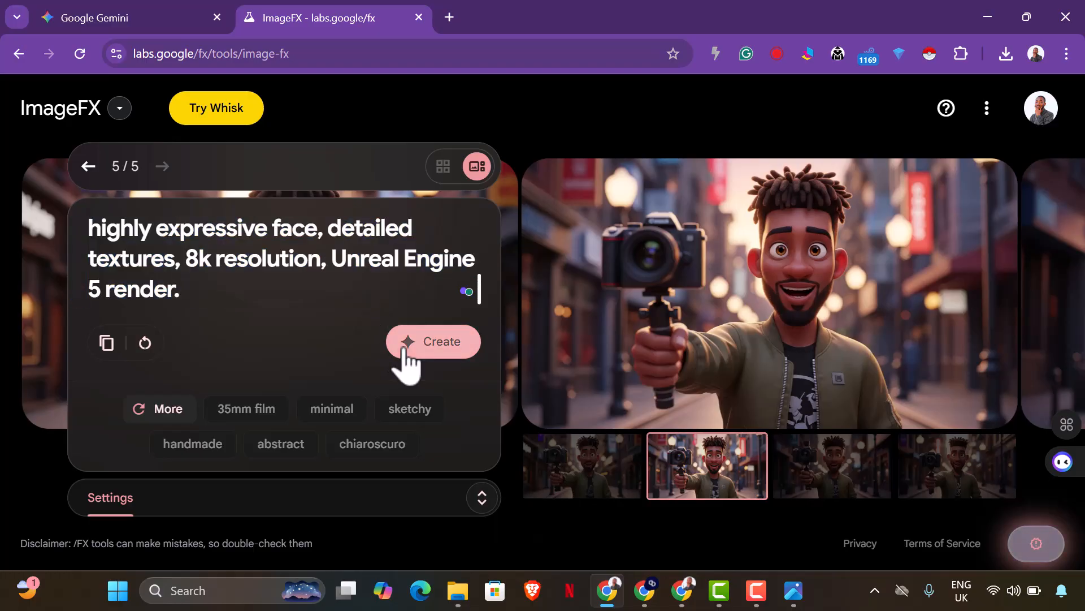
click(405, 351)
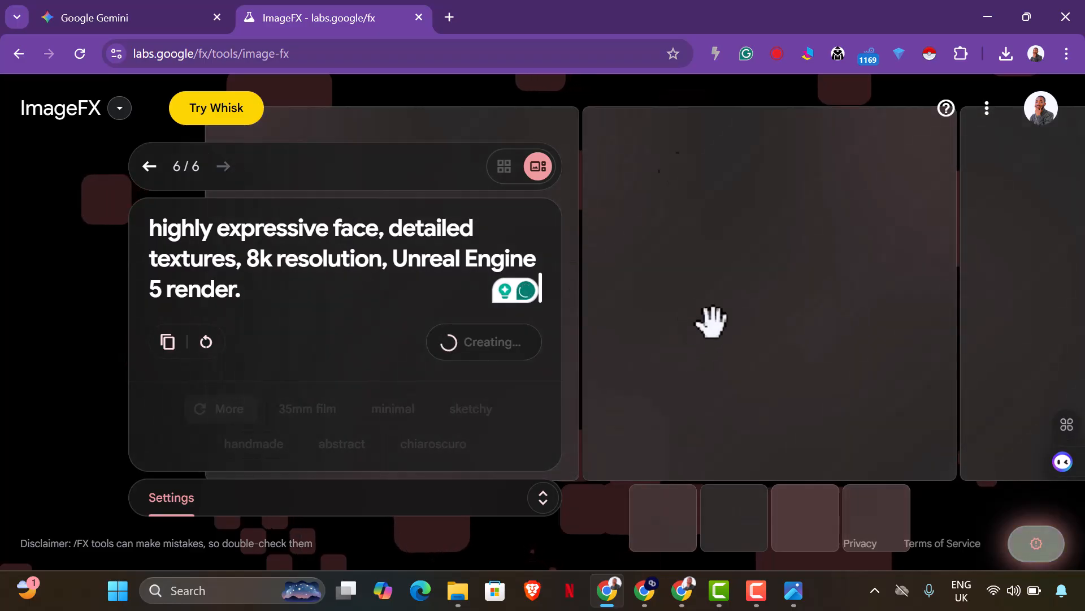
Switch back to Gemini and copy the full Character Beta block describing the 27-year-old African woman
click(88, 20)
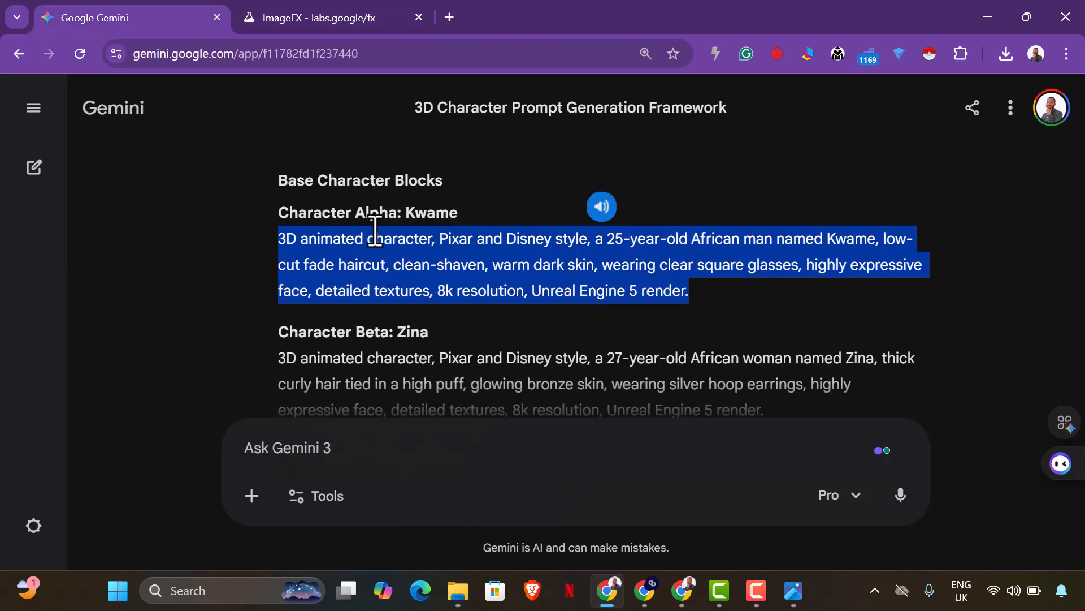
click(294, 18)
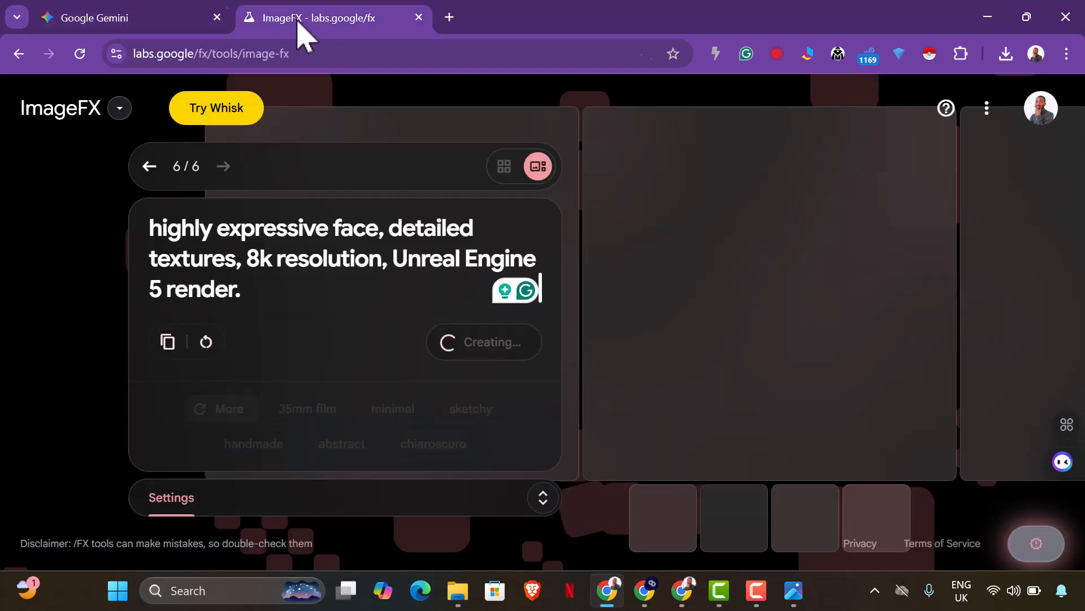
click(202, 20)
scroll(316, 238, down, 1)
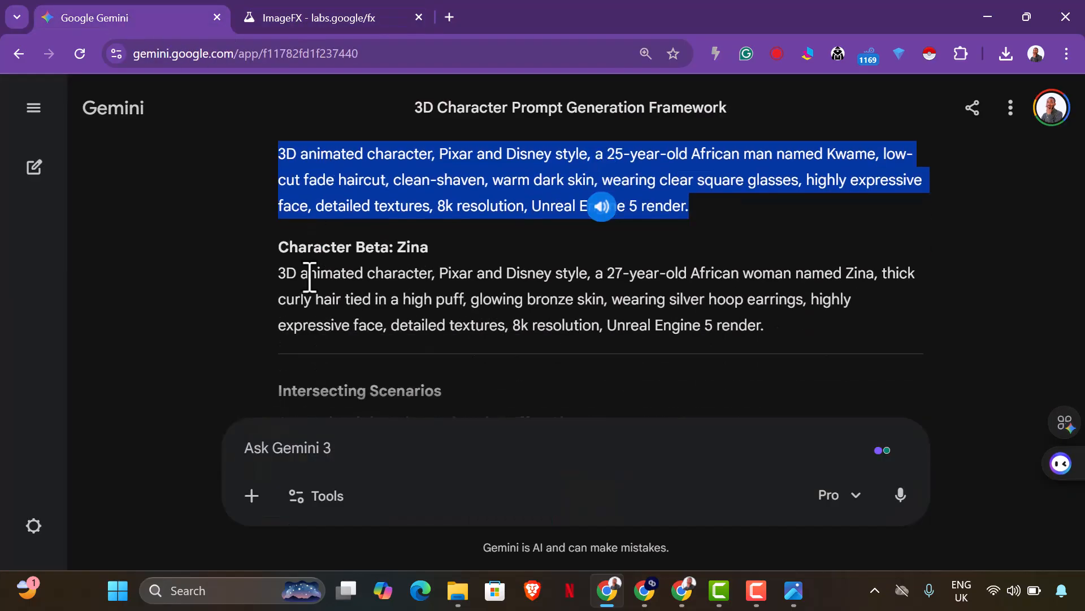
drag(279, 283, 713, 311)
right_click(535, 280)
click(591, 257)
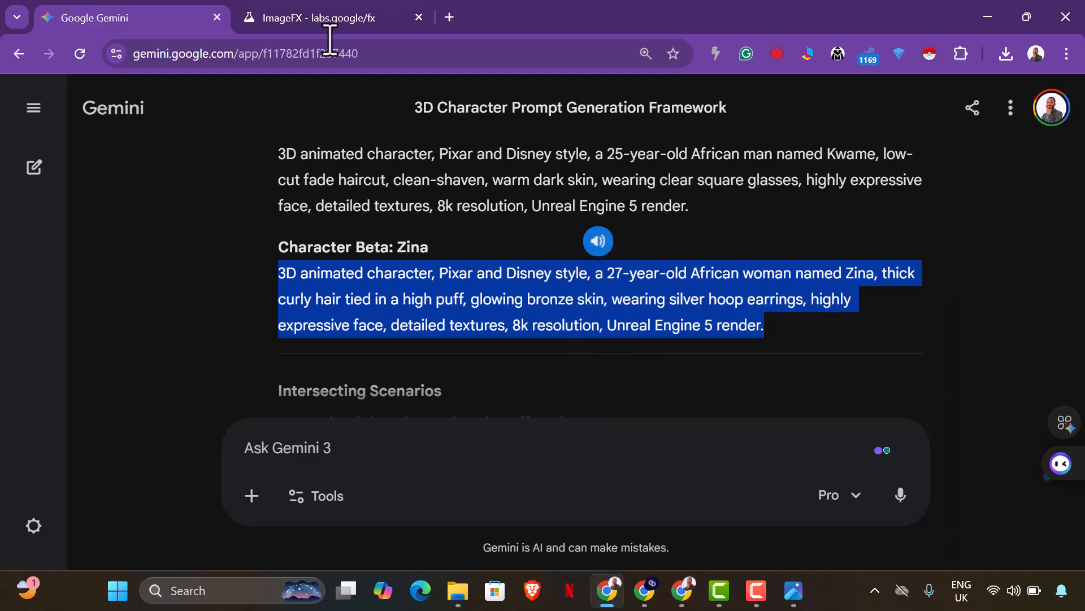
Switch to ImageFX, compare the generated Character Alpha portraits, and download the second one, with the red collar
click(300, 18)
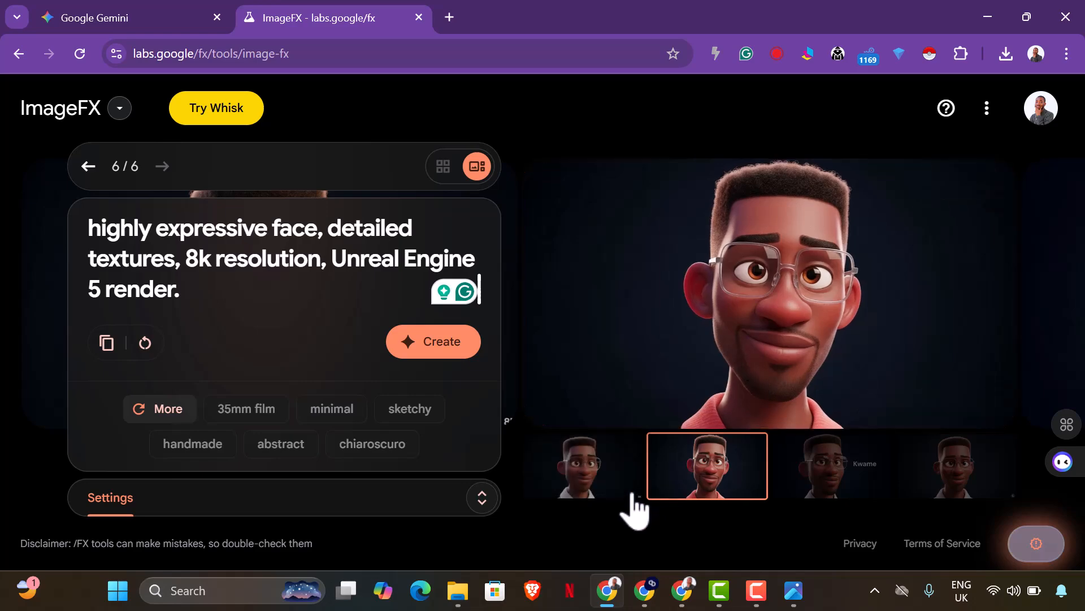
click(823, 485)
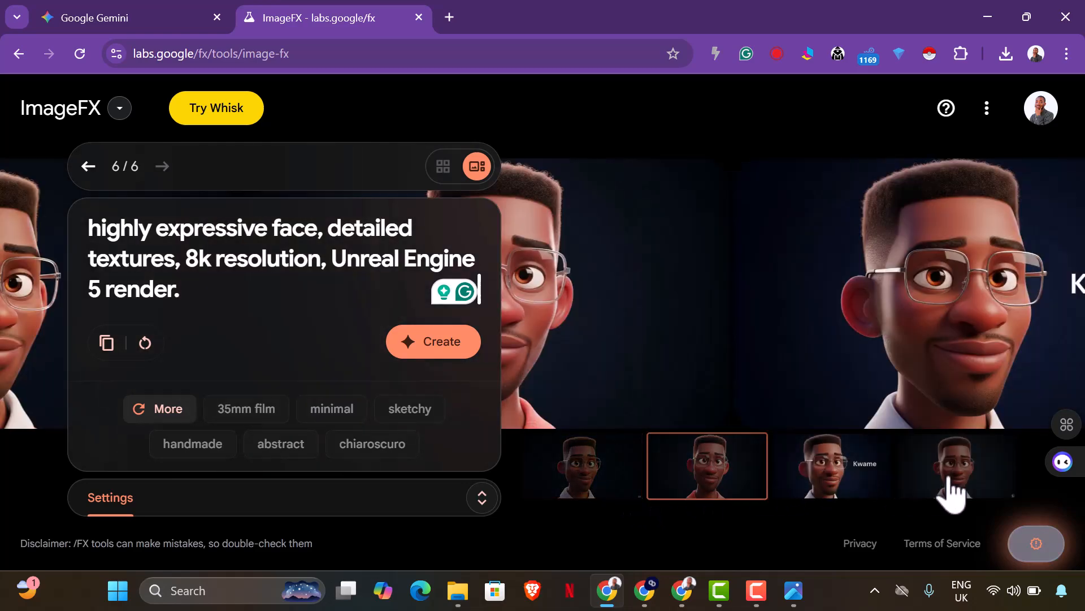
click(953, 489)
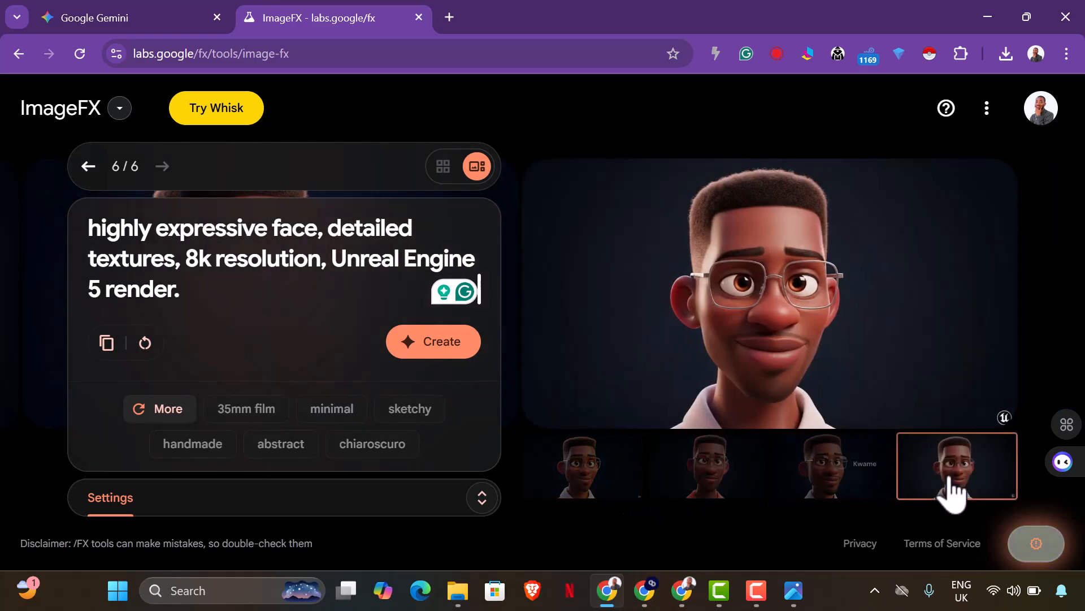
click(752, 481)
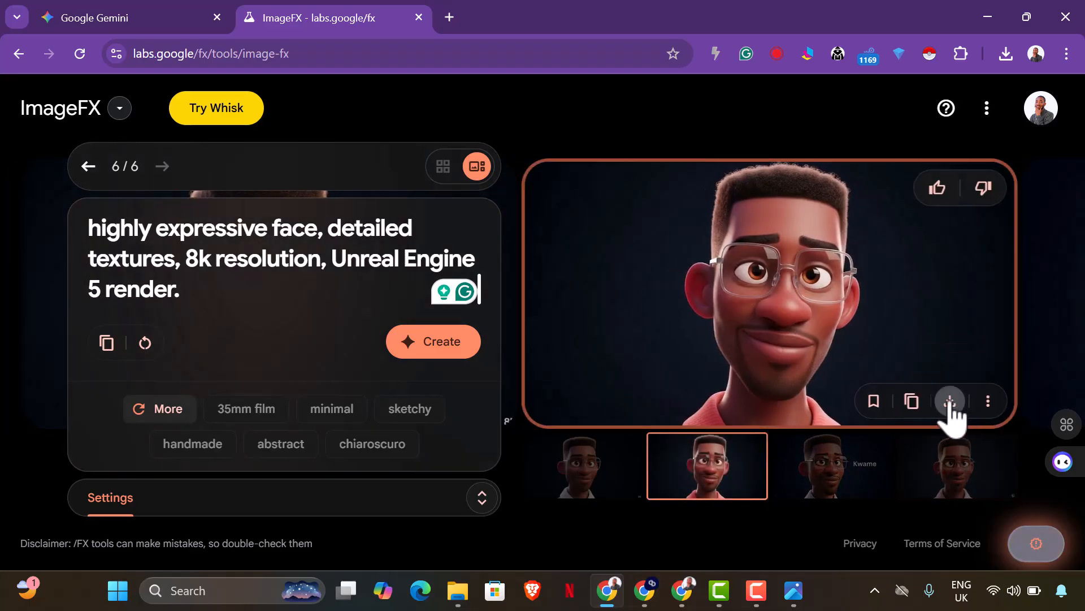
click(950, 403)
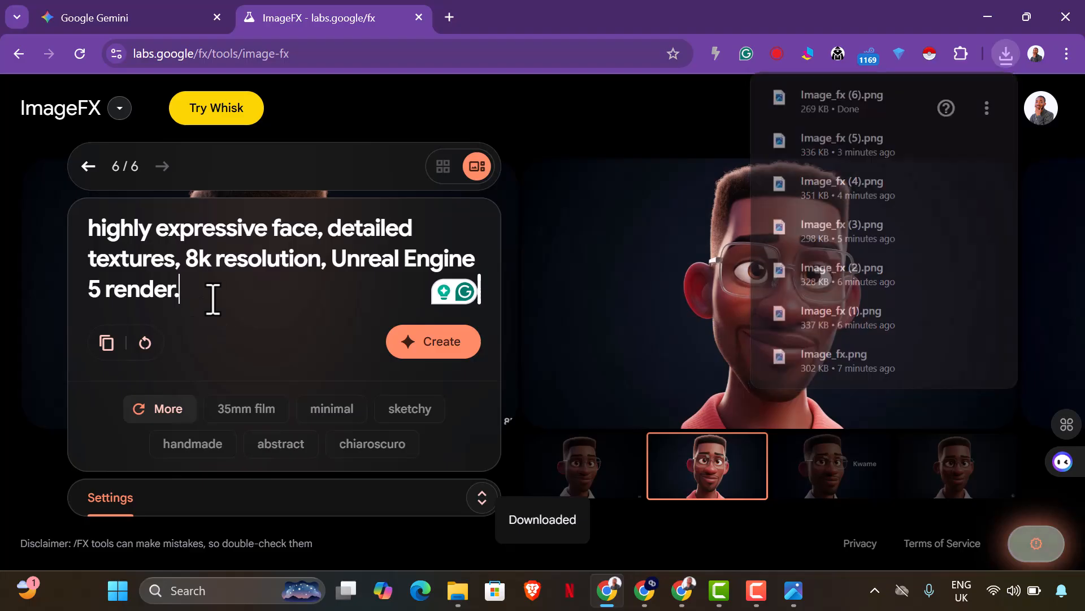
Replace the ImageFX prompt with the copied Character Beta block and generate the images
key(ctrl+a)
click(214, 300)
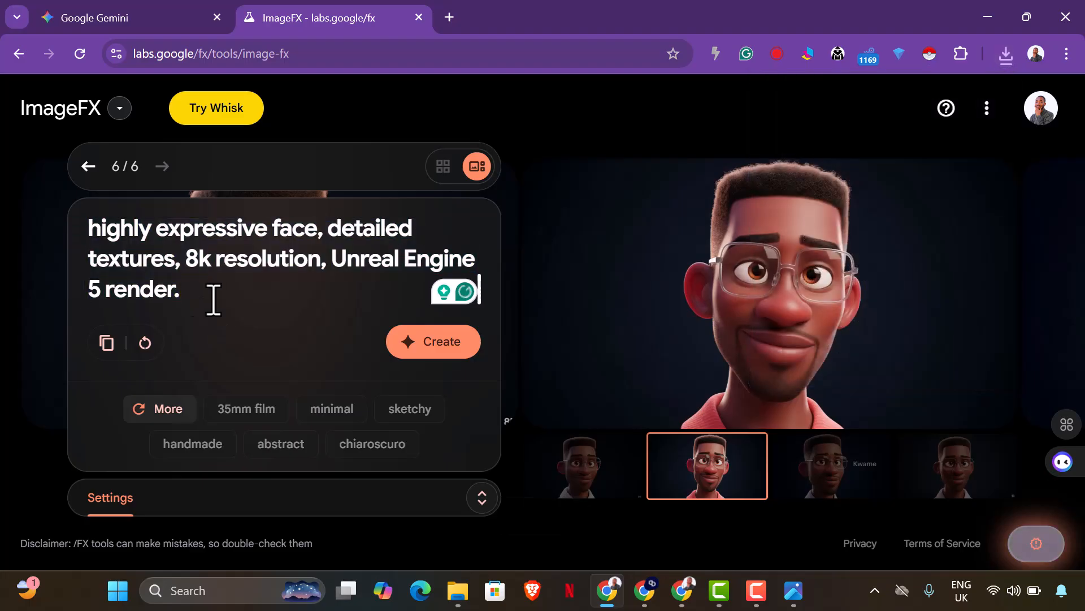
scroll(214, 300, up, 5)
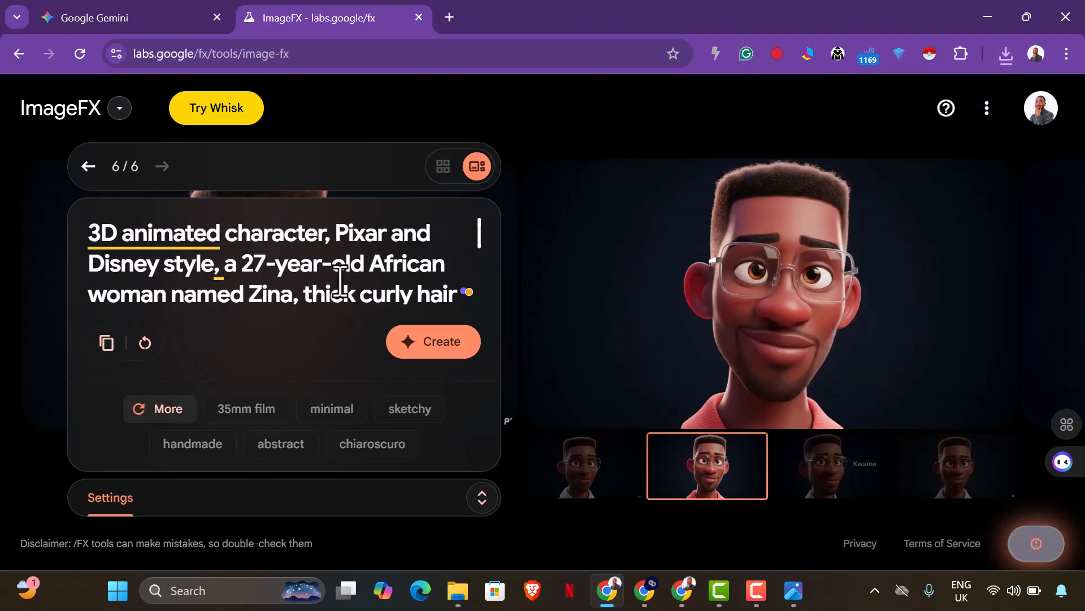
key(ctrl+a)
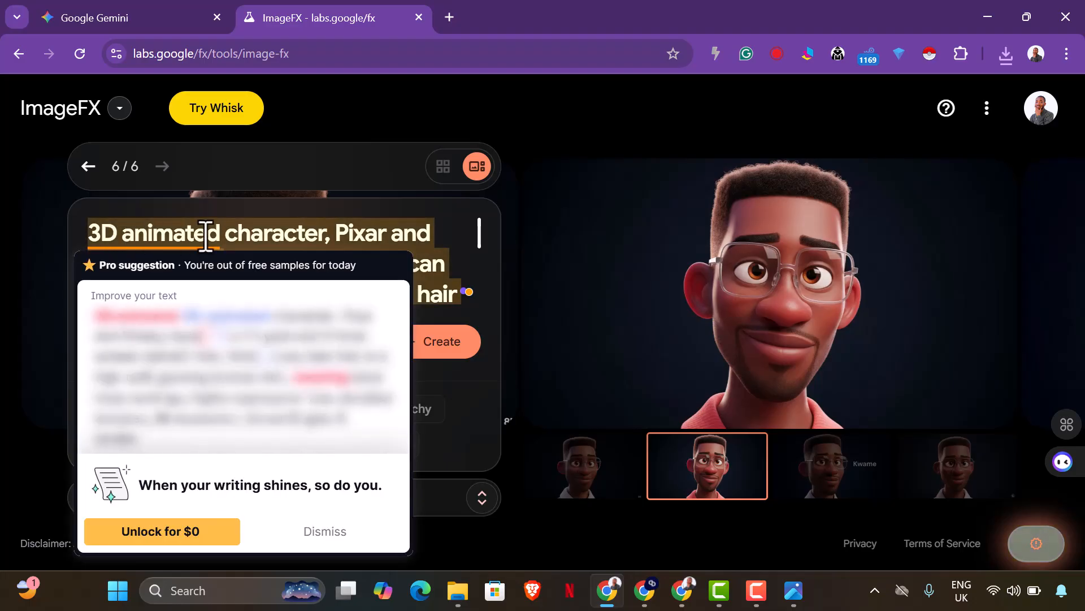
click(456, 279)
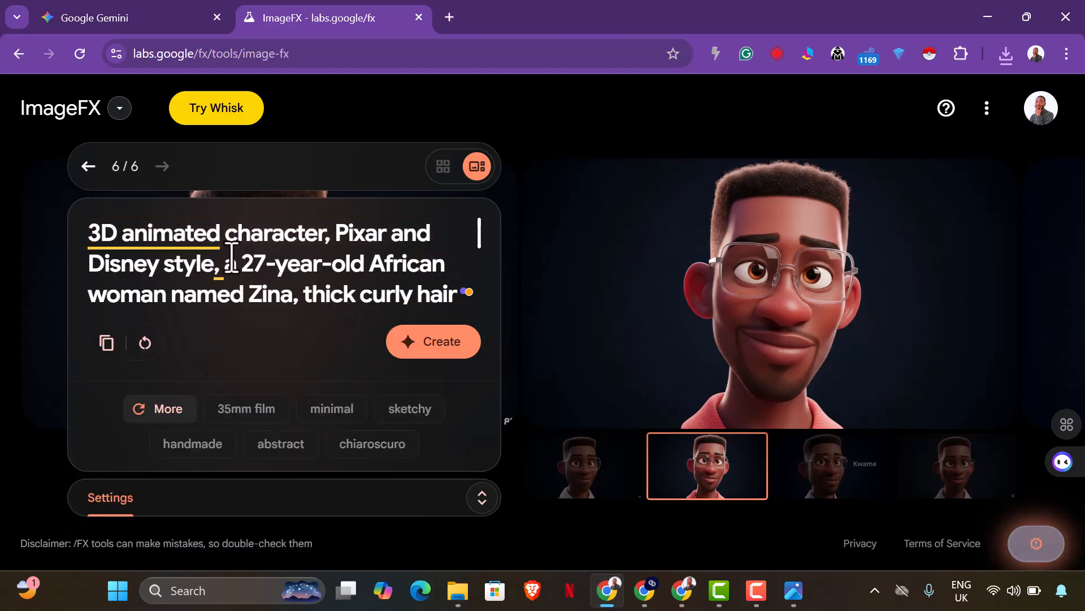
click(443, 346)
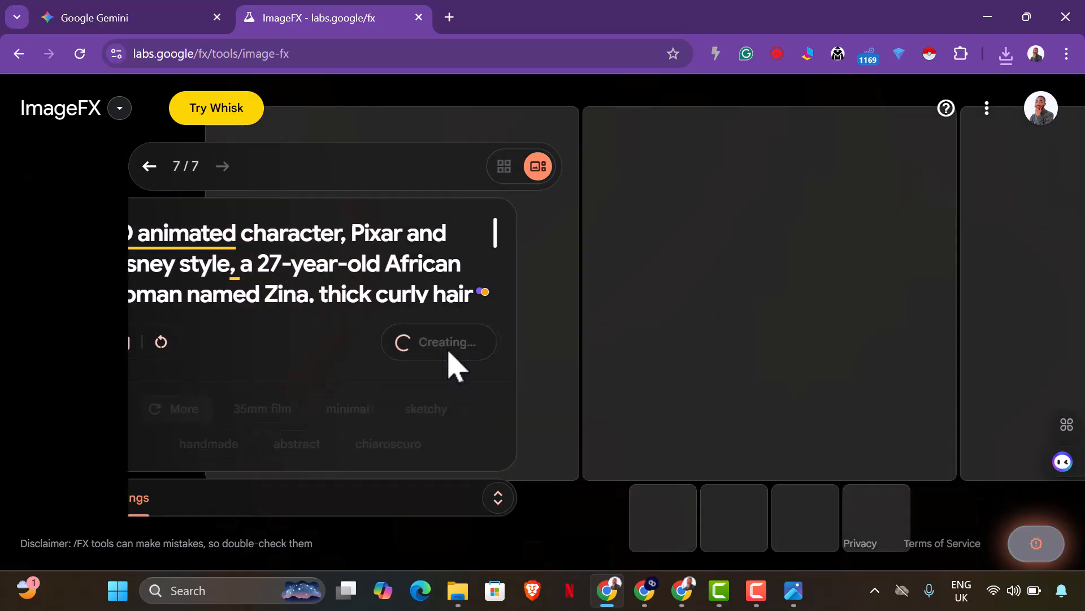
Switch to Gemini and copy the full prompt of Scenario Alpha, The Tech Hub Coffee Shop, into the message box as a draft
click(53, 16)
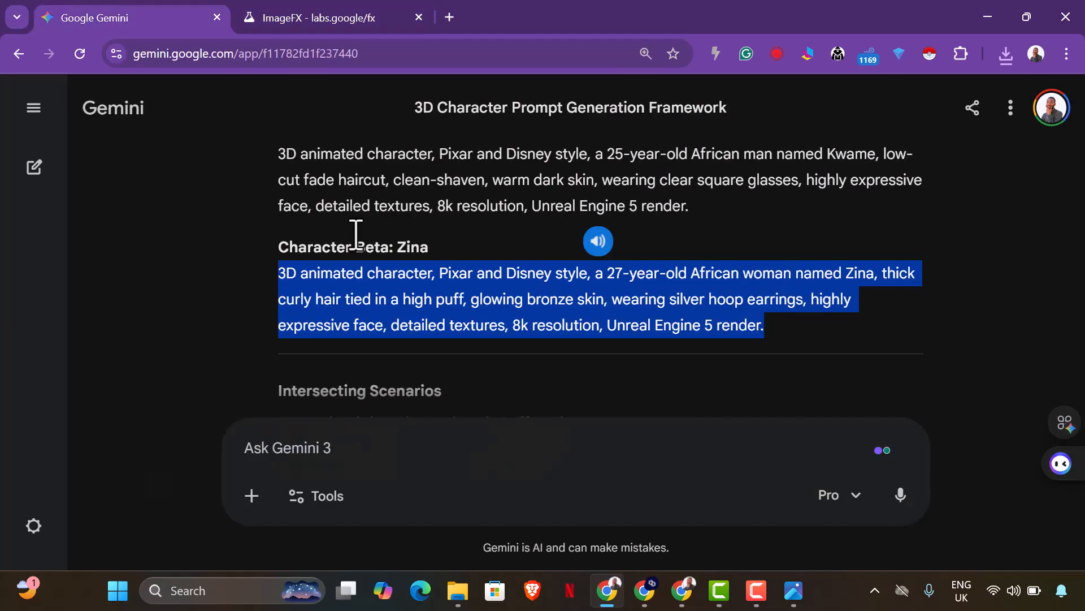
scroll(436, 288, down, 5)
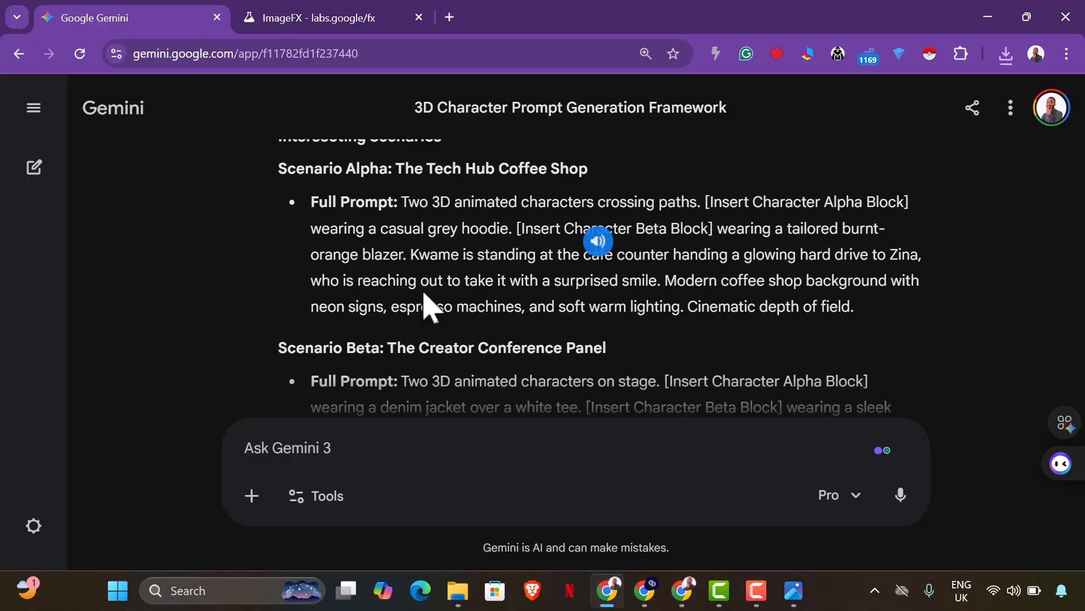
drag(405, 205, 894, 316)
drag(434, 202, 465, 222)
click(398, 212)
drag(405, 205, 901, 328)
right_click(580, 244)
click(620, 265)
click(448, 445)
key(ctrl+v)
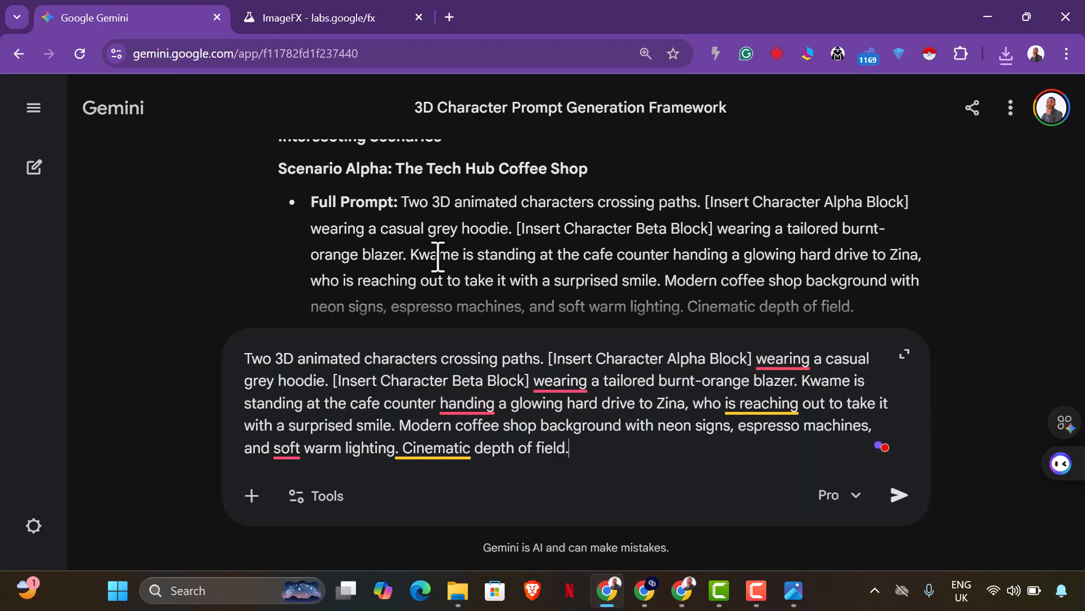
Replace the [Insert Character Alpha Block] placeholder in the draft with the Character Alpha description from Base Character Blocks
scroll(474, 267, up, 10)
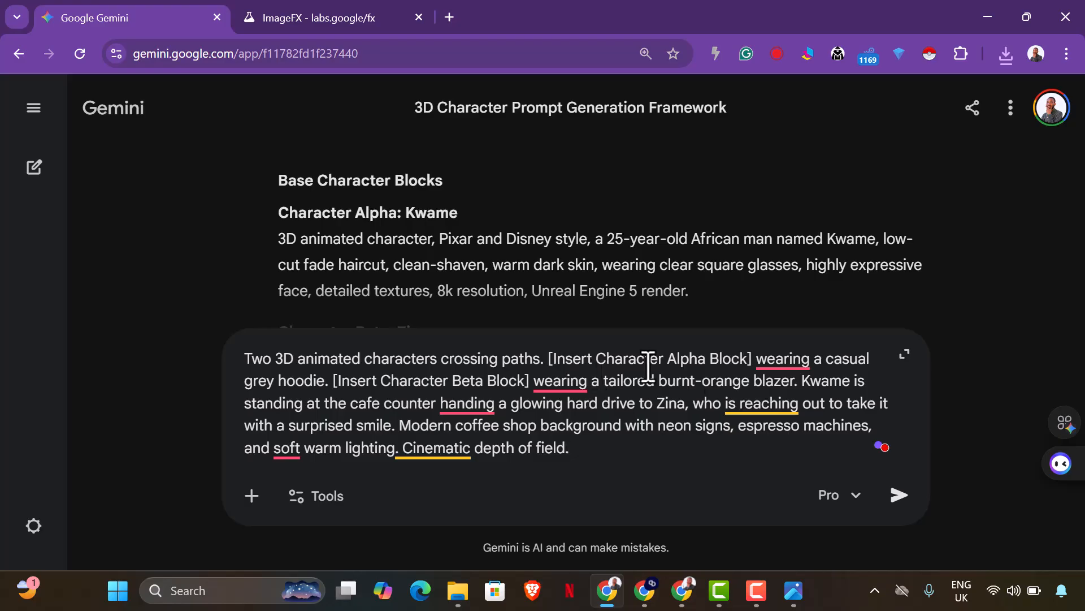
drag(281, 244, 703, 289)
right_click(570, 249)
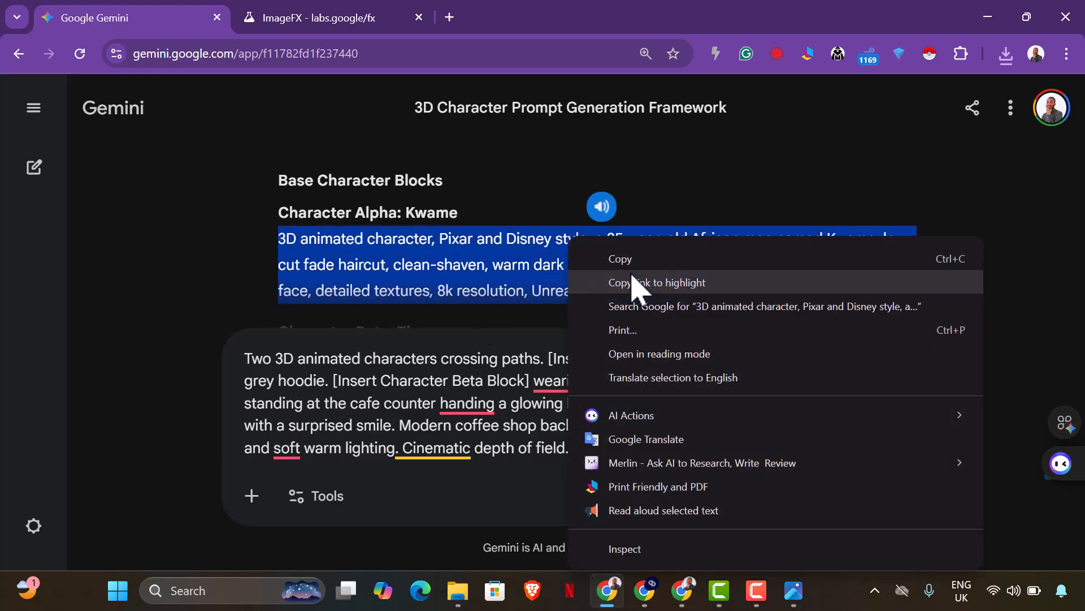
click(620, 259)
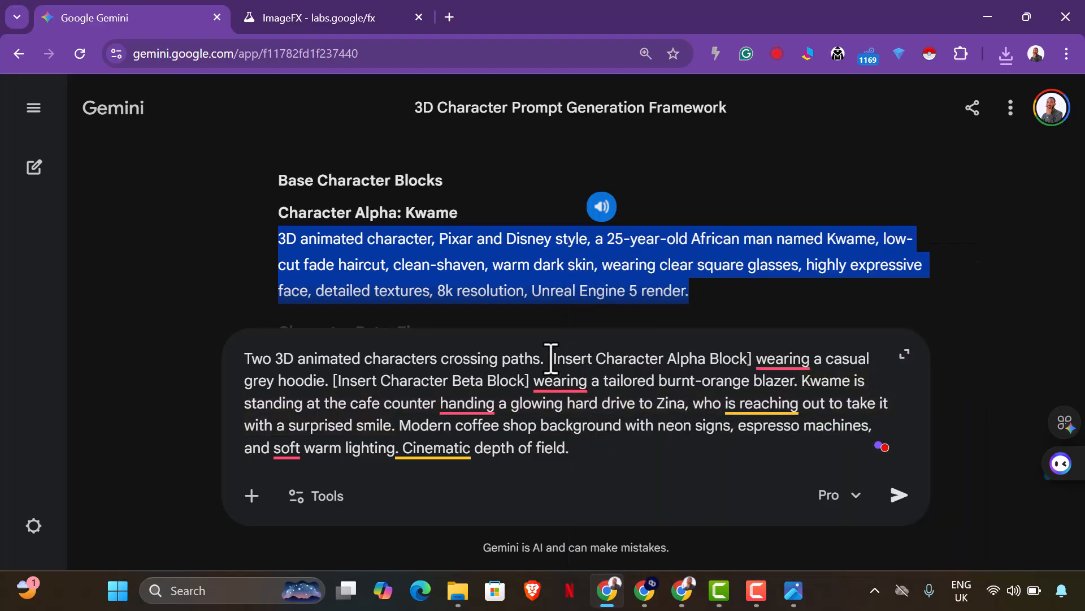
drag(553, 359, 751, 363)
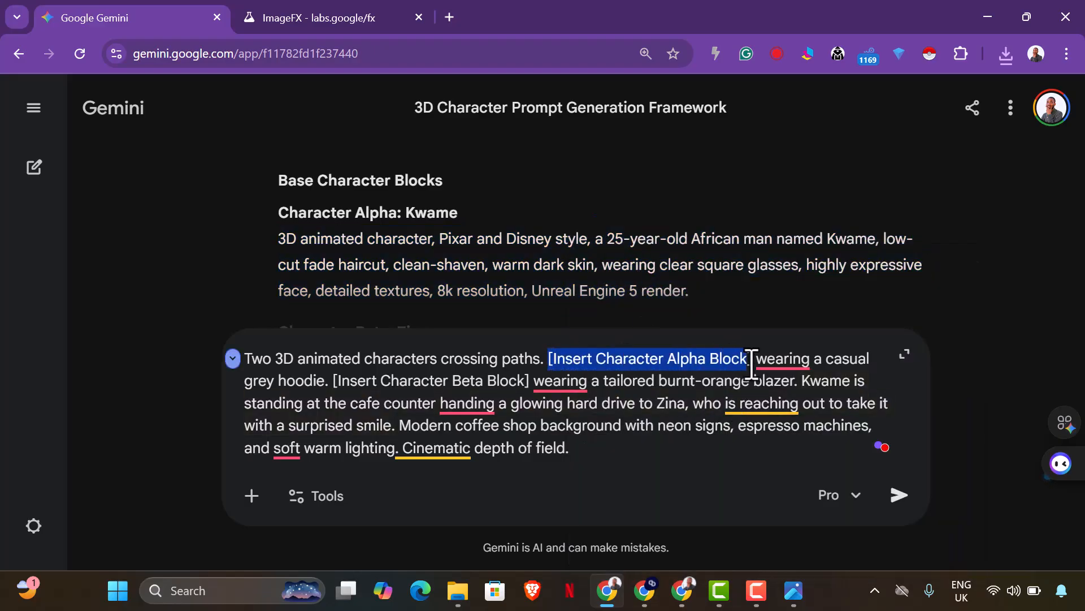
key(ctrl+v)
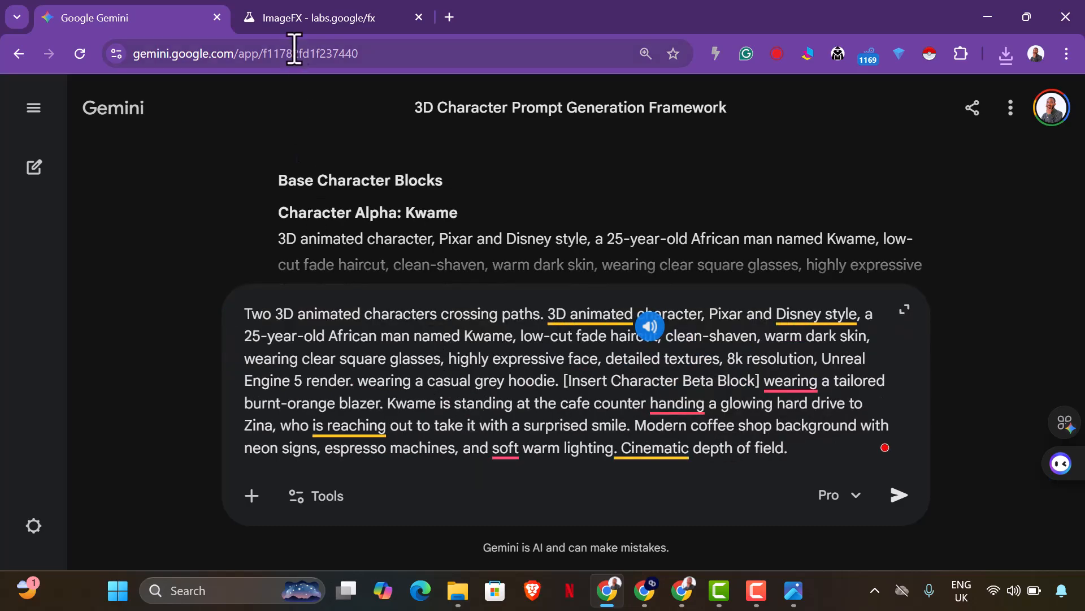
Replace the [Insert Character Beta Block] placeholder in the draft with the Character Beta description from Base Character Blocks
scroll(499, 243, down, 3)
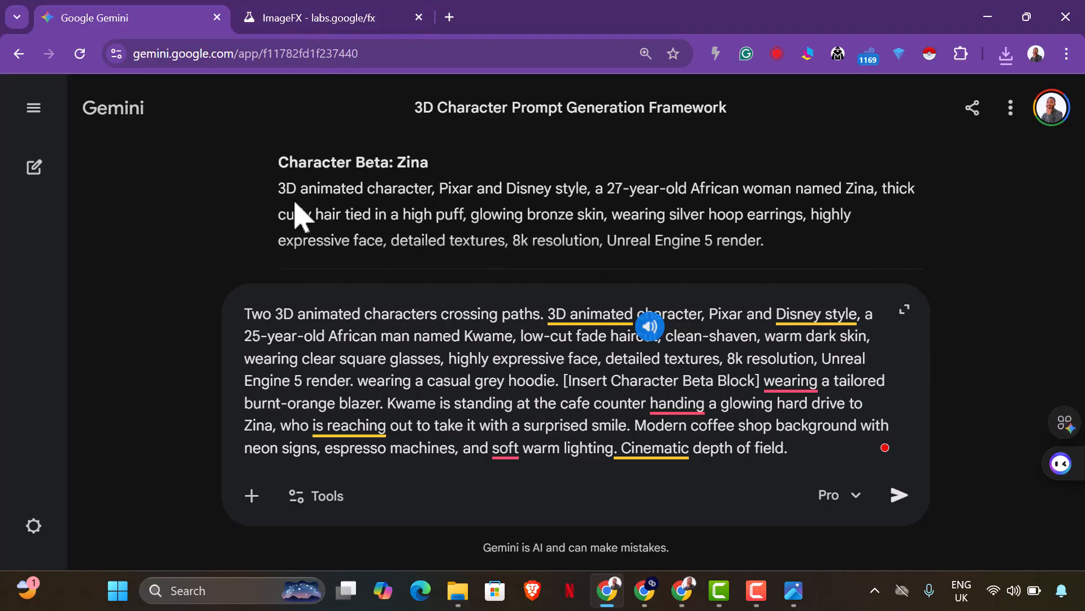
drag(284, 198, 814, 246)
right_click(676, 222)
click(537, 249)
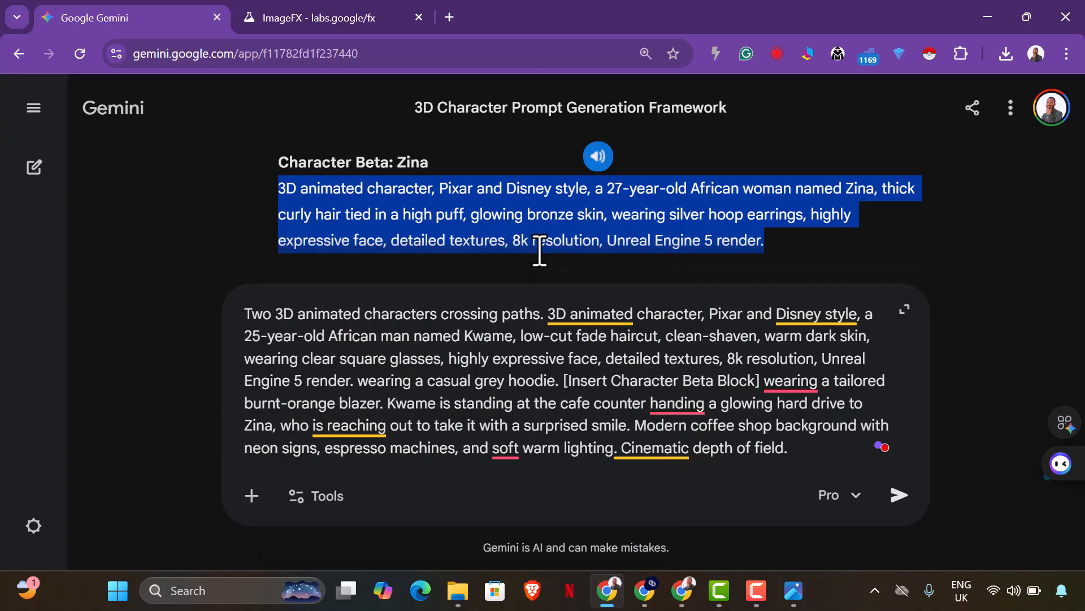
drag(565, 380, 764, 376)
key(ctrl+v)
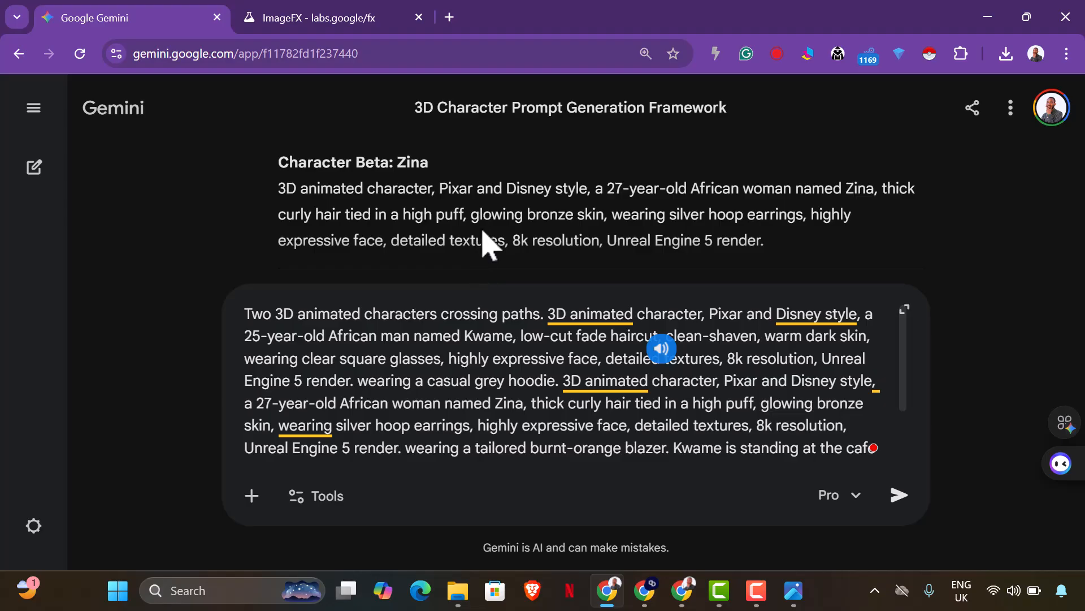
Review the Base Character Blocks and the Scenario Alpha full prompt alongside the assembled draft, reading the draft through to its end
scroll(488, 243, up, 2)
scroll(489, 243, down, 6)
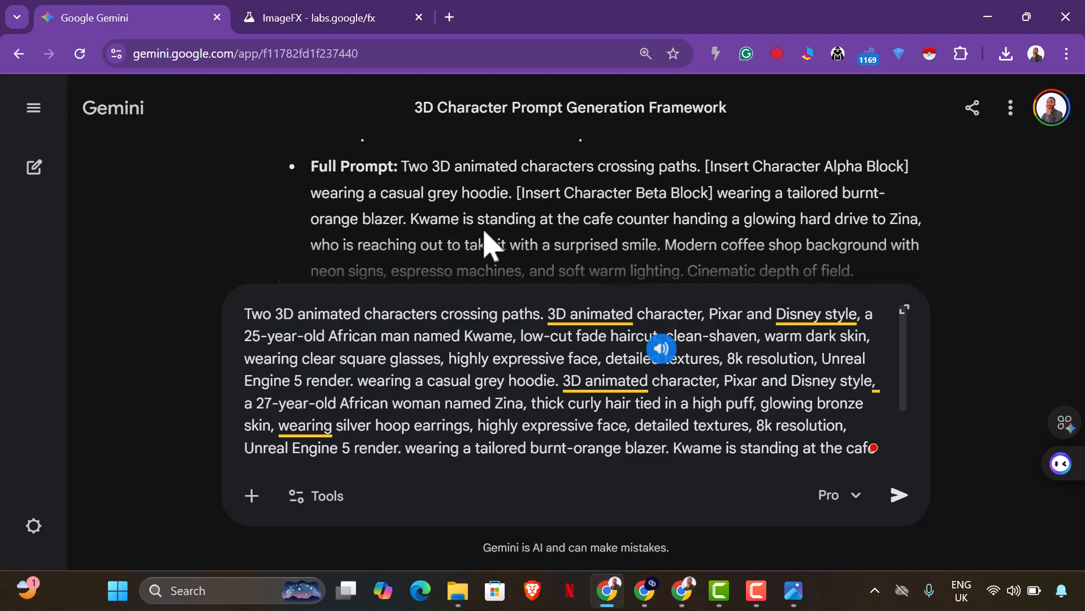
scroll(486, 231, up, 2)
scroll(487, 232, up, 6)
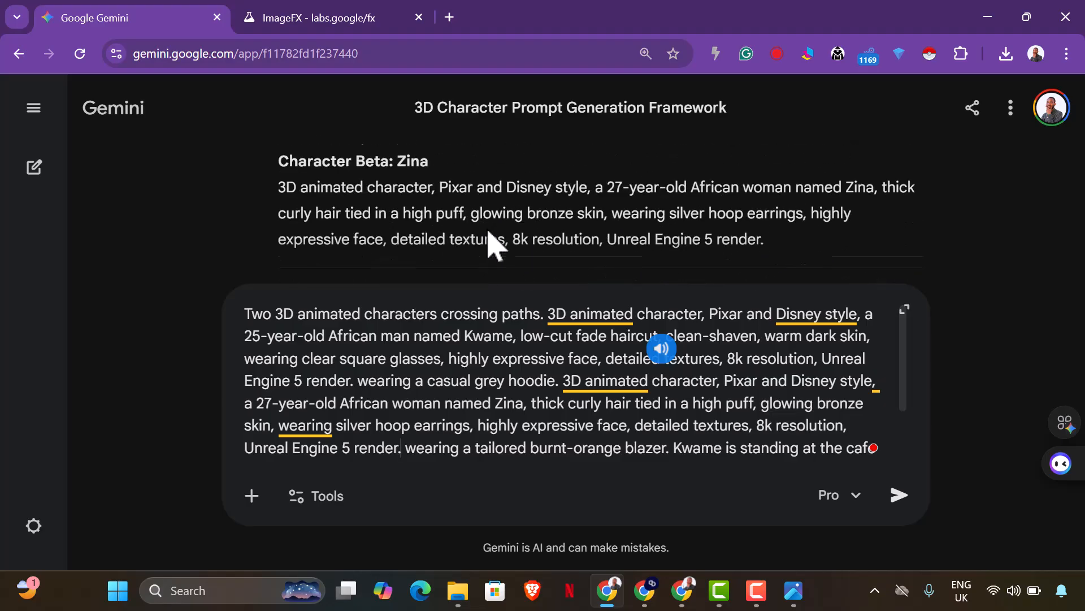
scroll(490, 240, up, 6)
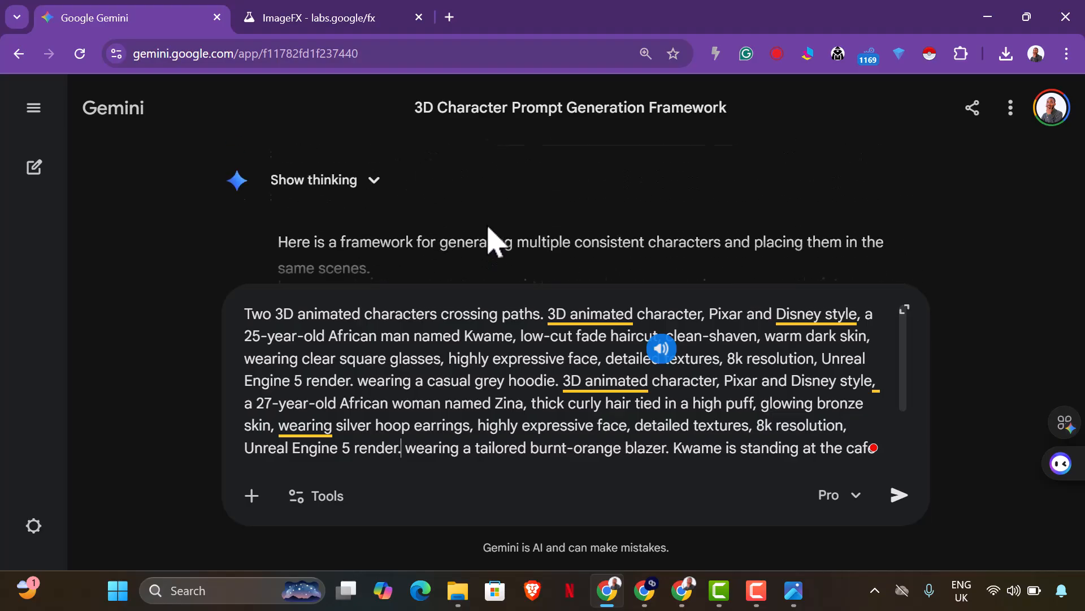
scroll(497, 240, down, 4)
scroll(492, 232, down, 6)
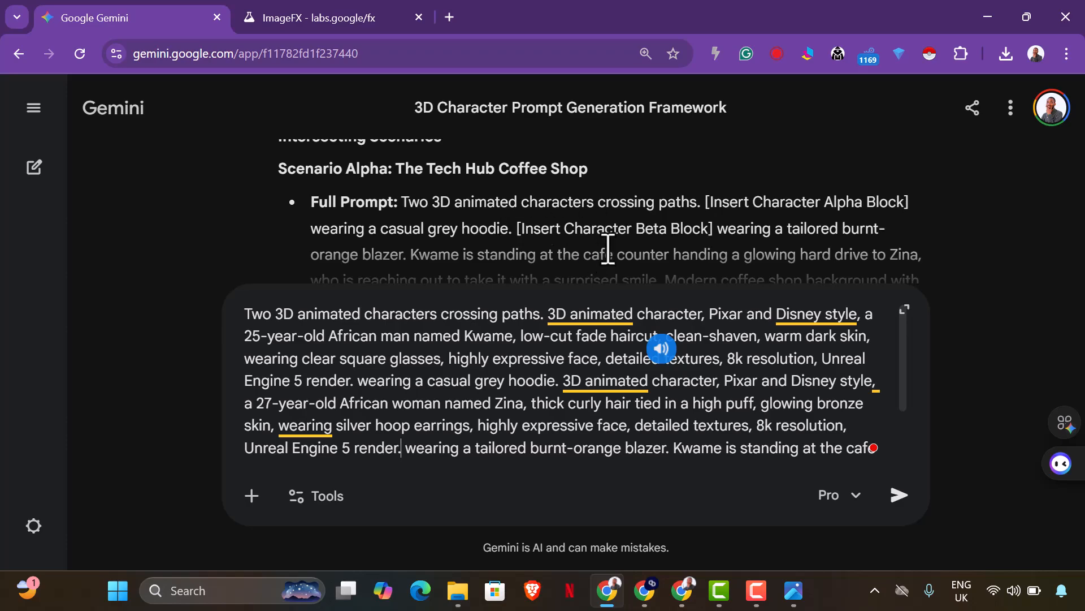
scroll(608, 252, up, 4)
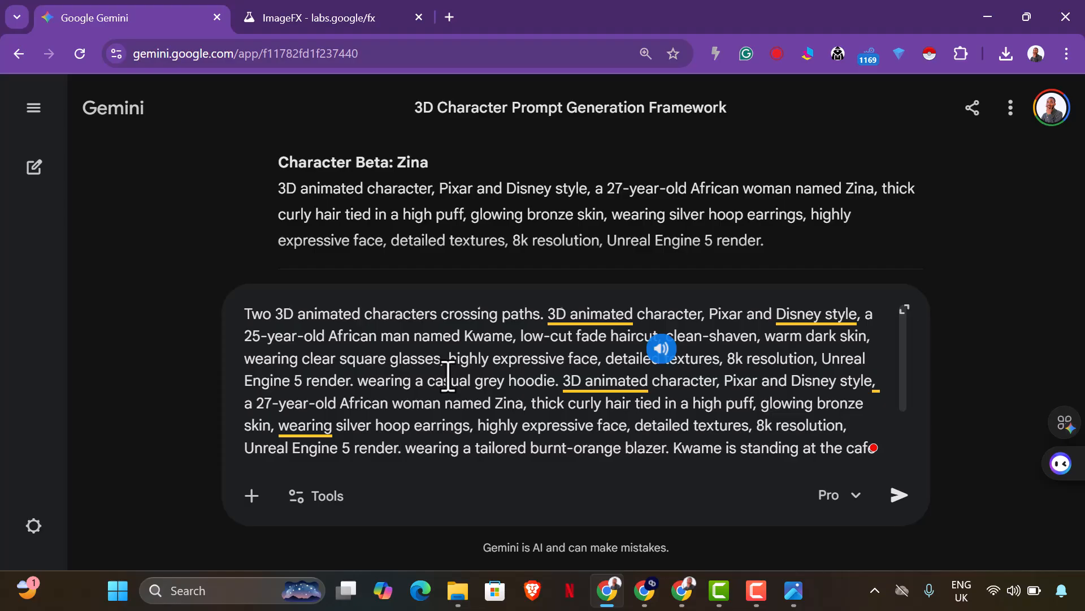
scroll(447, 374, down, 2)
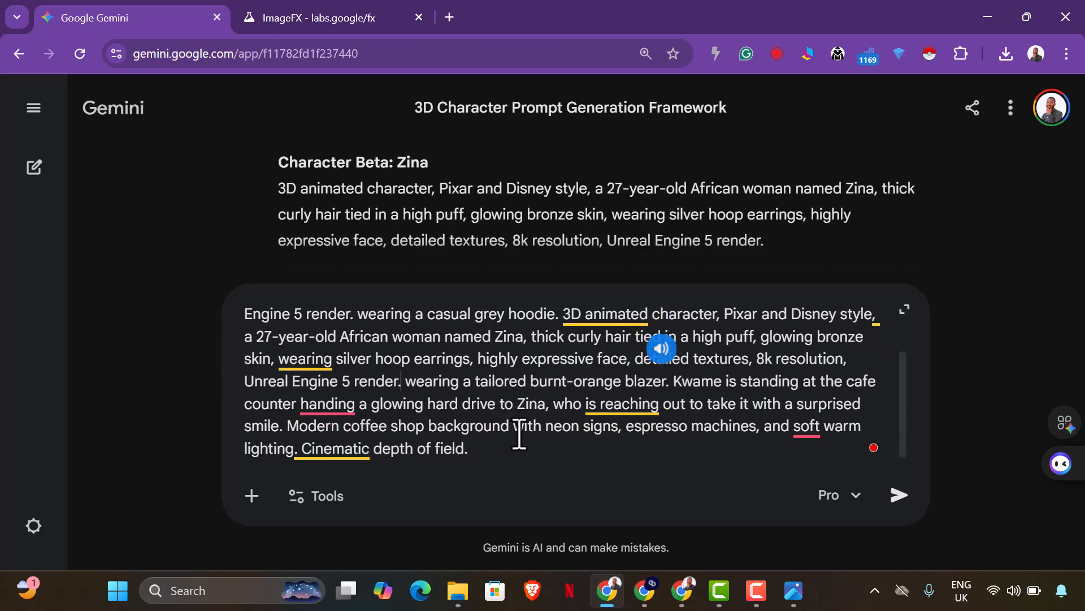
Copy the whole assembled draft, then switch to ImageFX and download the second Character Beta portrait
key(ctrl+a)
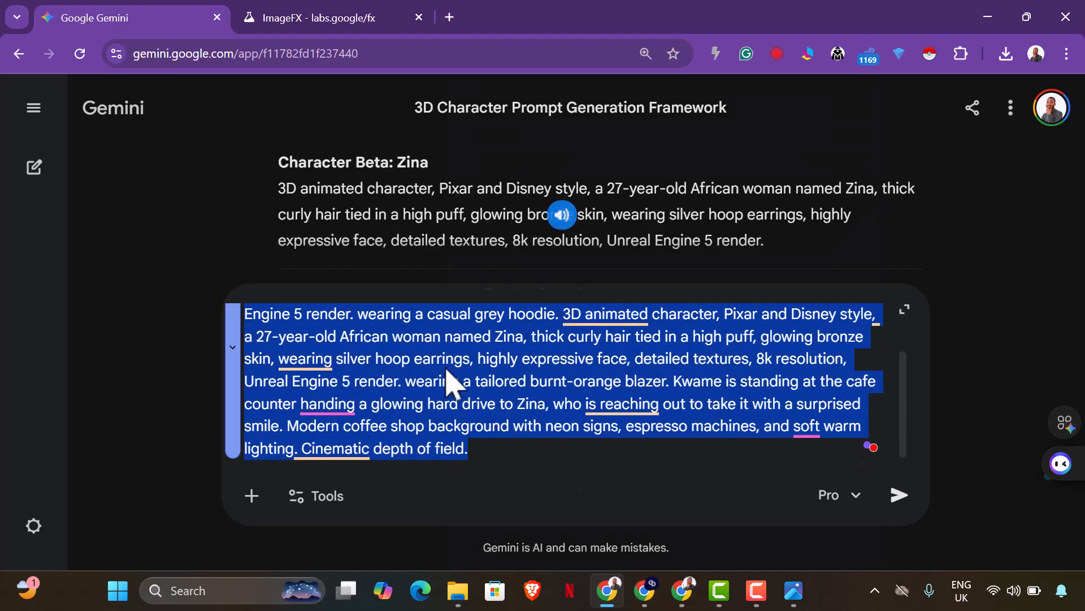
right_click(444, 369)
click(527, 115)
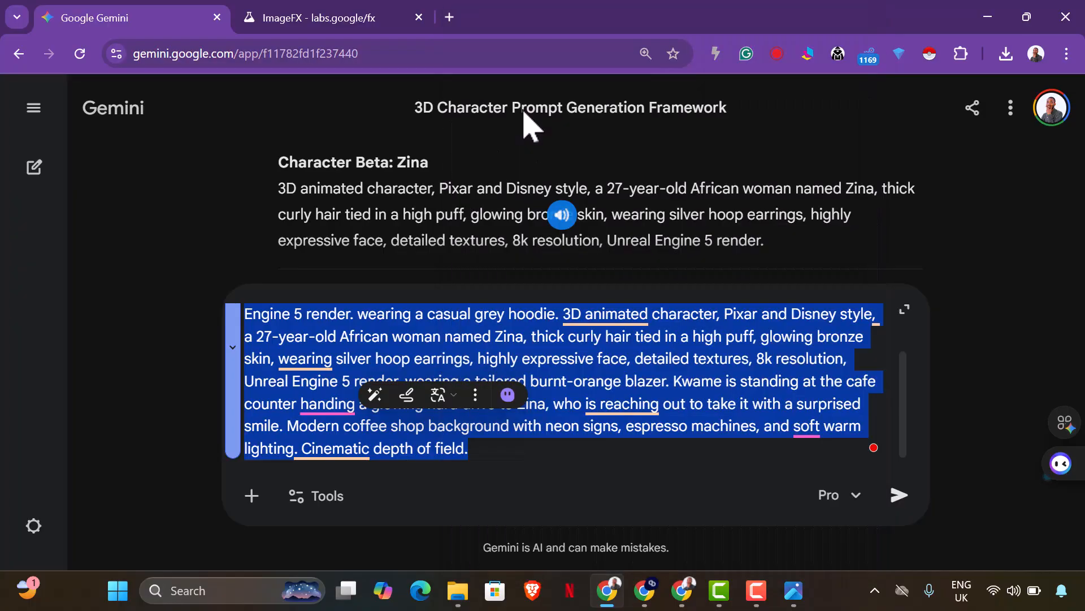
click(330, 23)
mouse_move(734, 364)
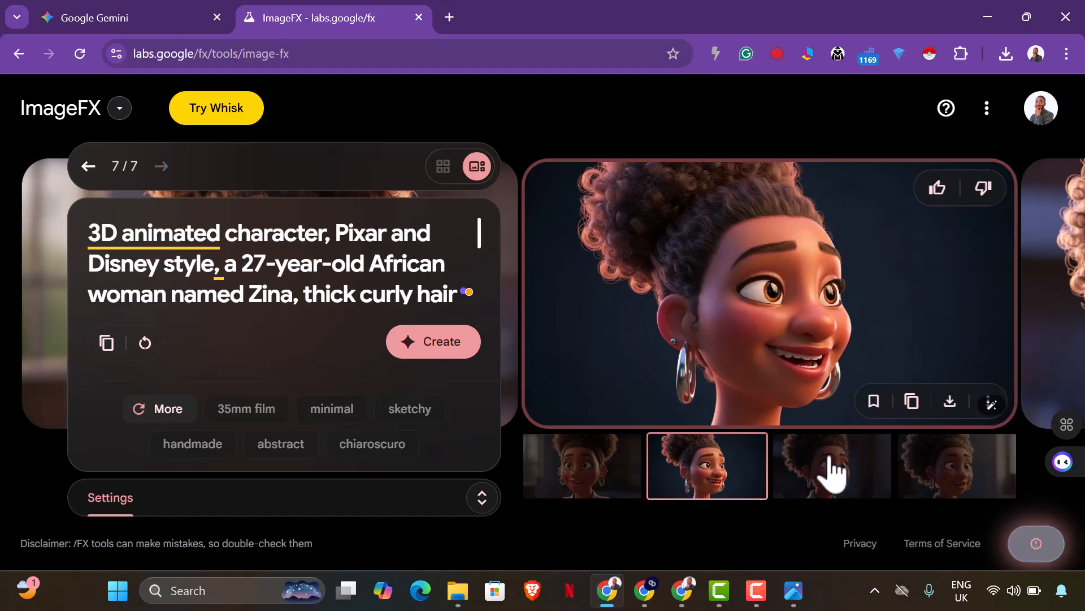
click(948, 403)
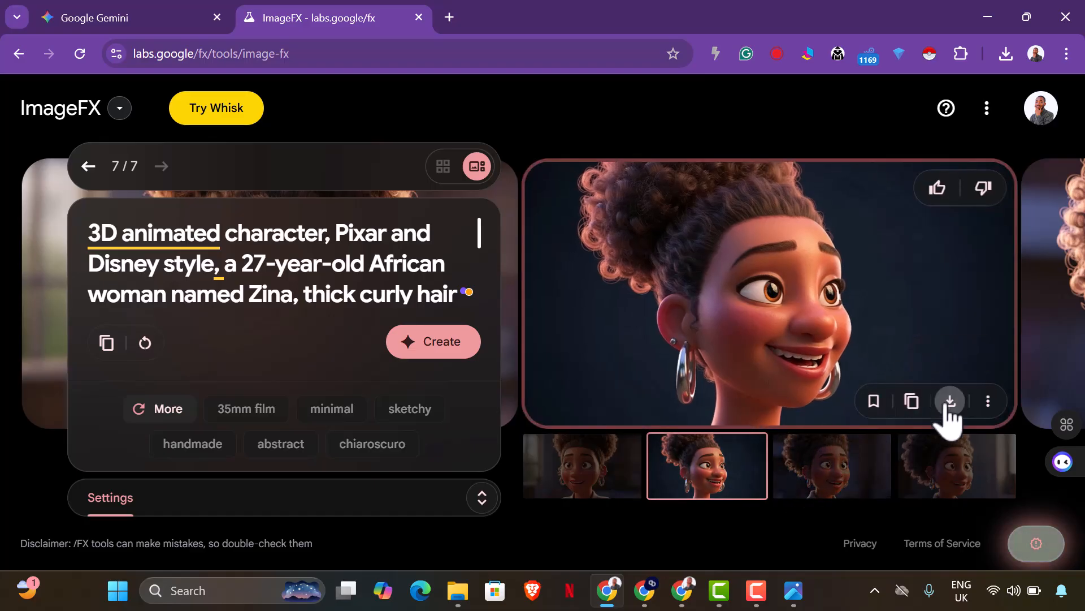
Replace the ImageFX prompt with the copied coffee shop scene prompt for both characters and generate the images
click(391, 300)
key(ctrl+a)
key(ctrl+v)
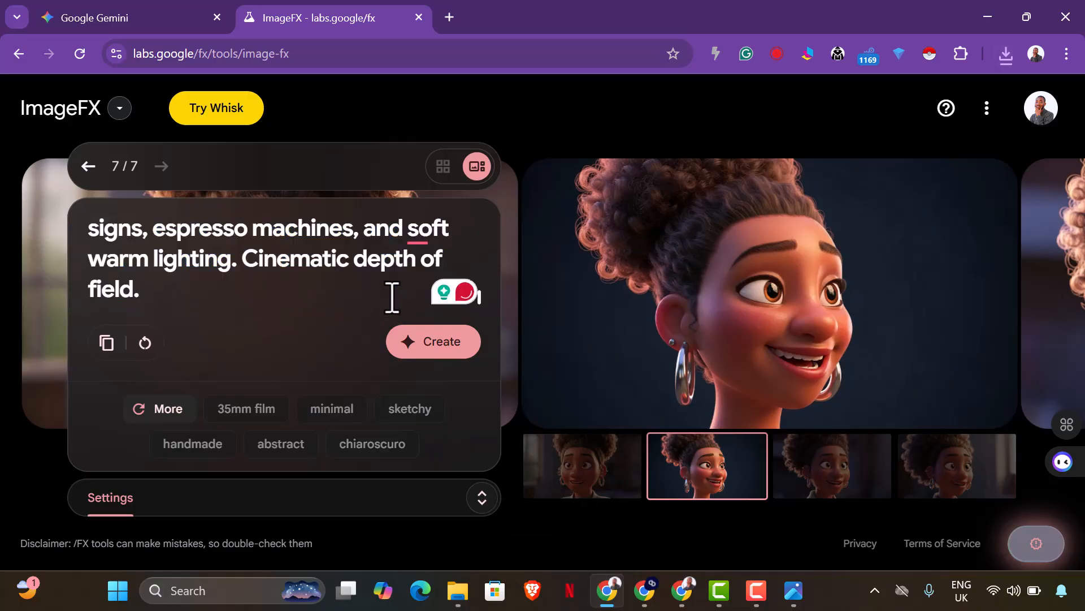
click(437, 353)
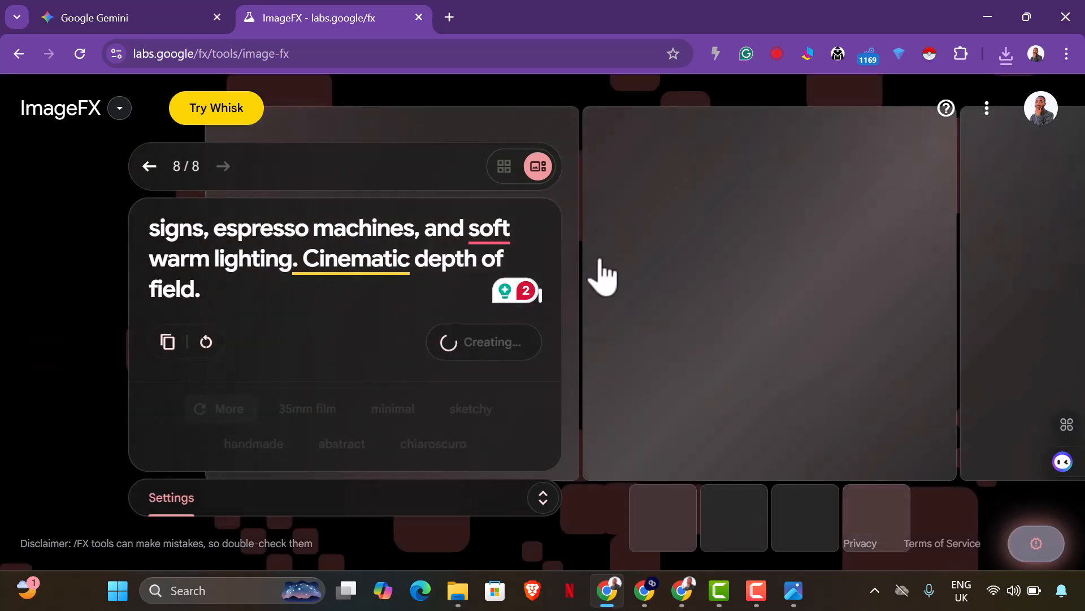
Compare the four generated coffee shop scenes in ImageFX and download the first one
click(142, 23)
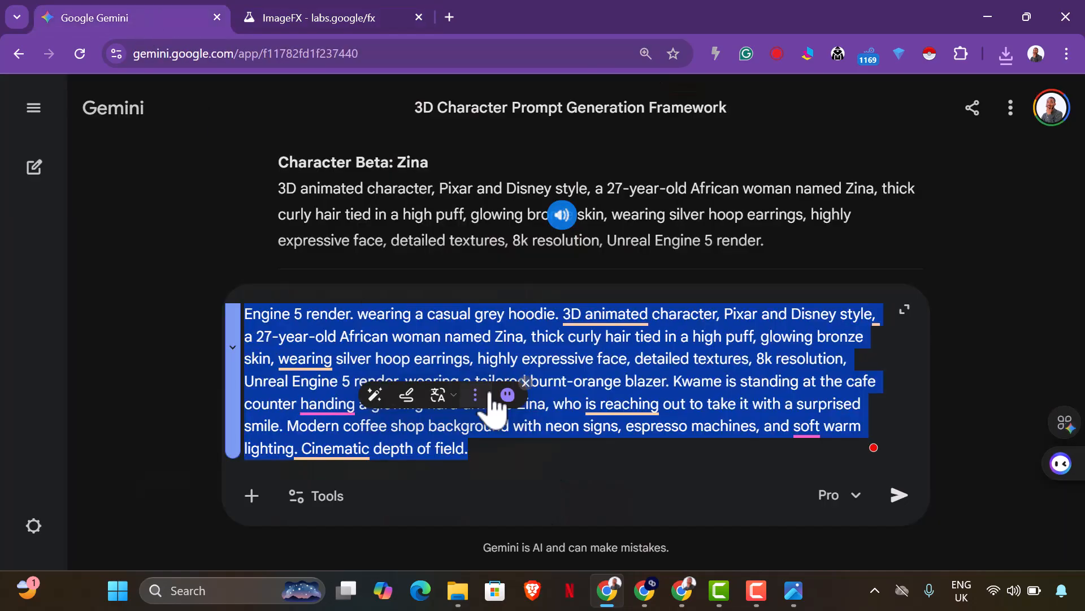
click(310, 17)
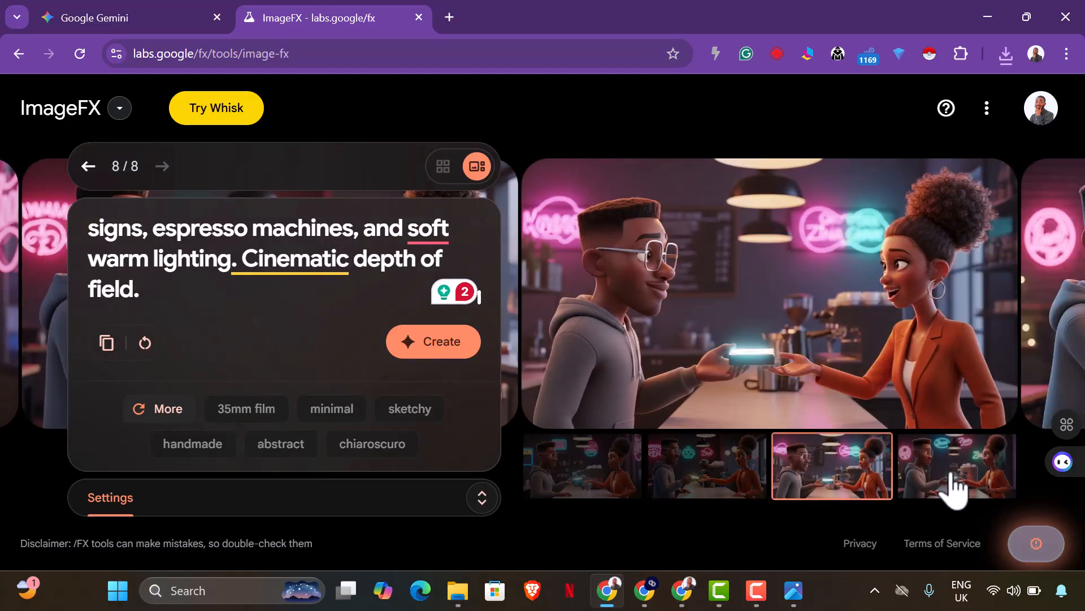
click(951, 487)
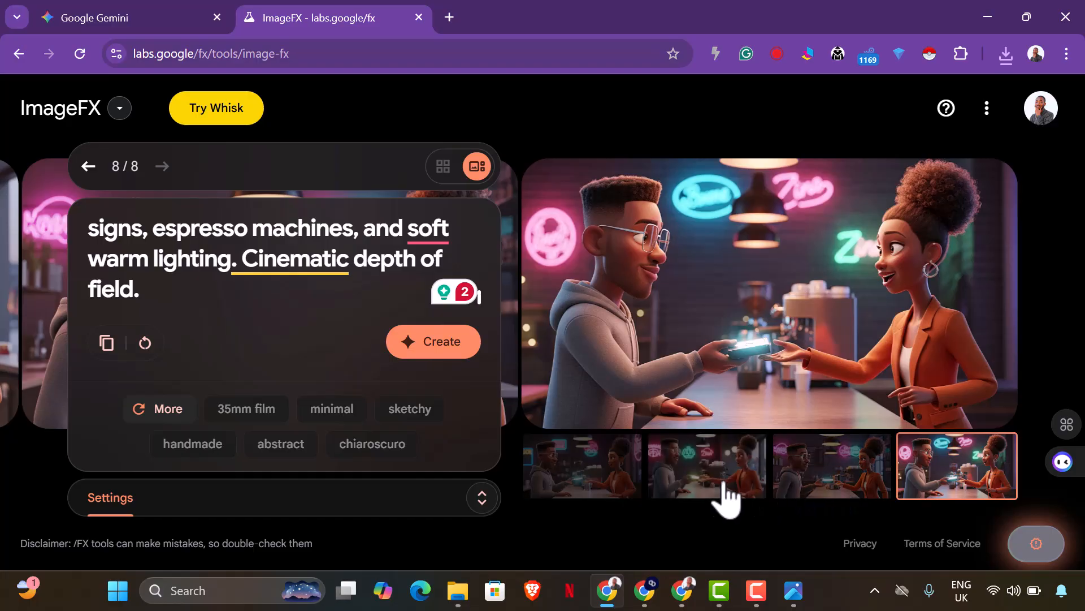
click(694, 500)
click(614, 497)
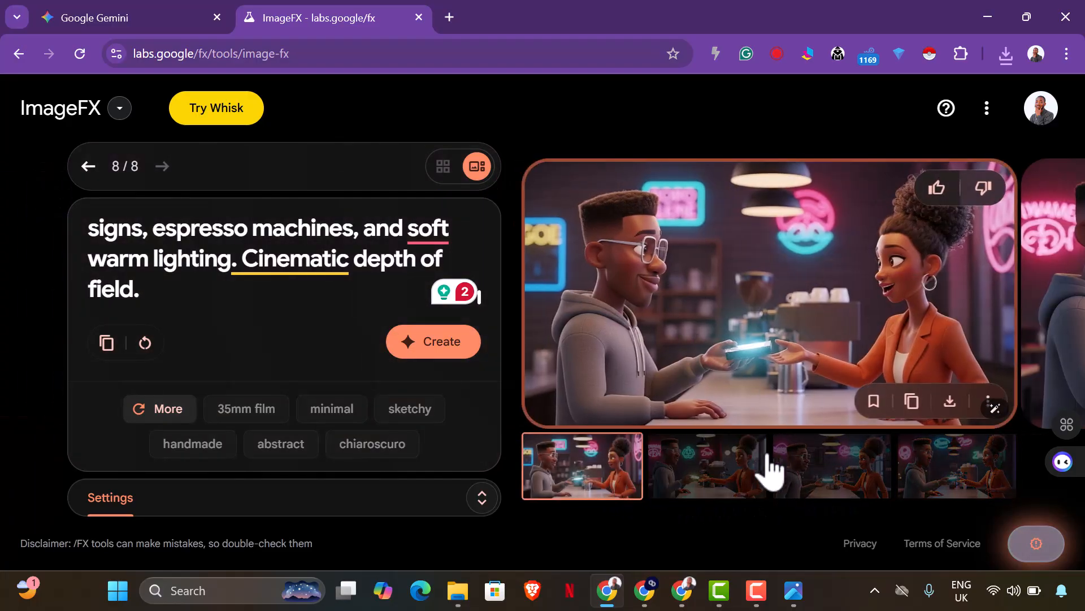
click(750, 487)
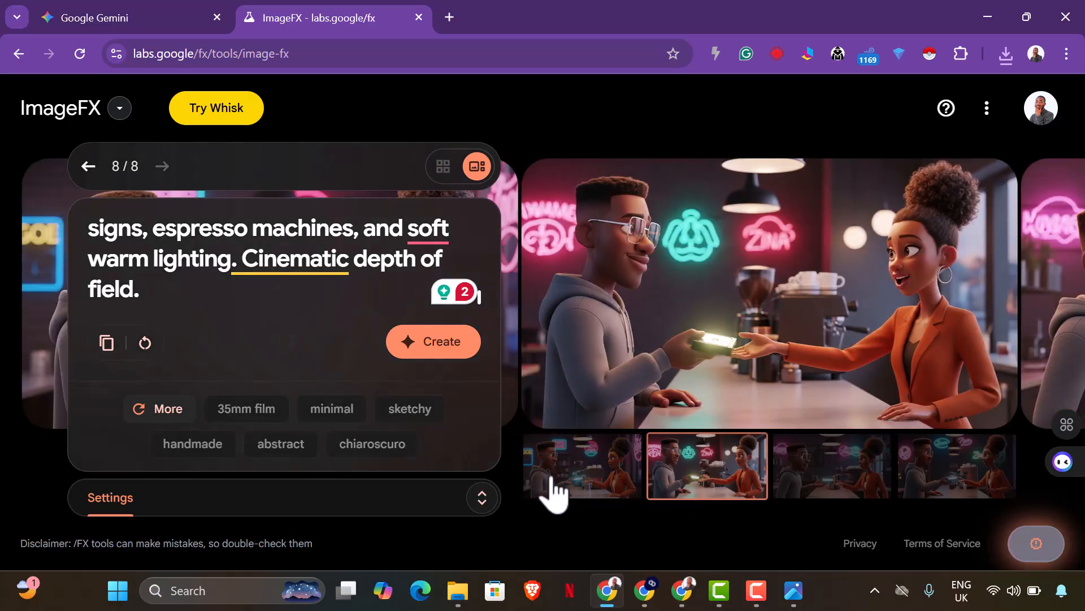
click(557, 494)
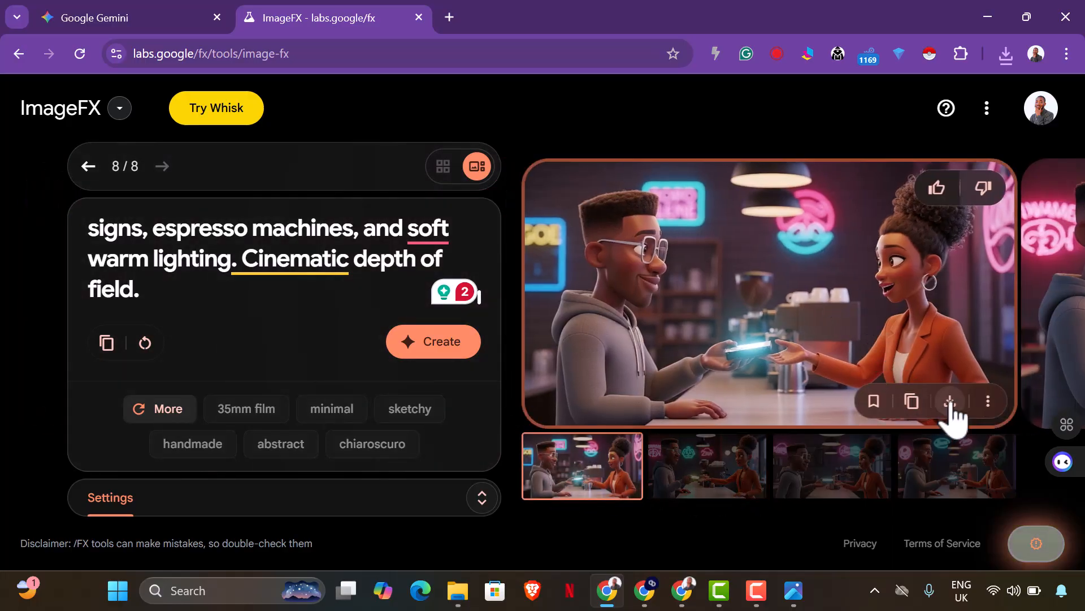
click(950, 403)
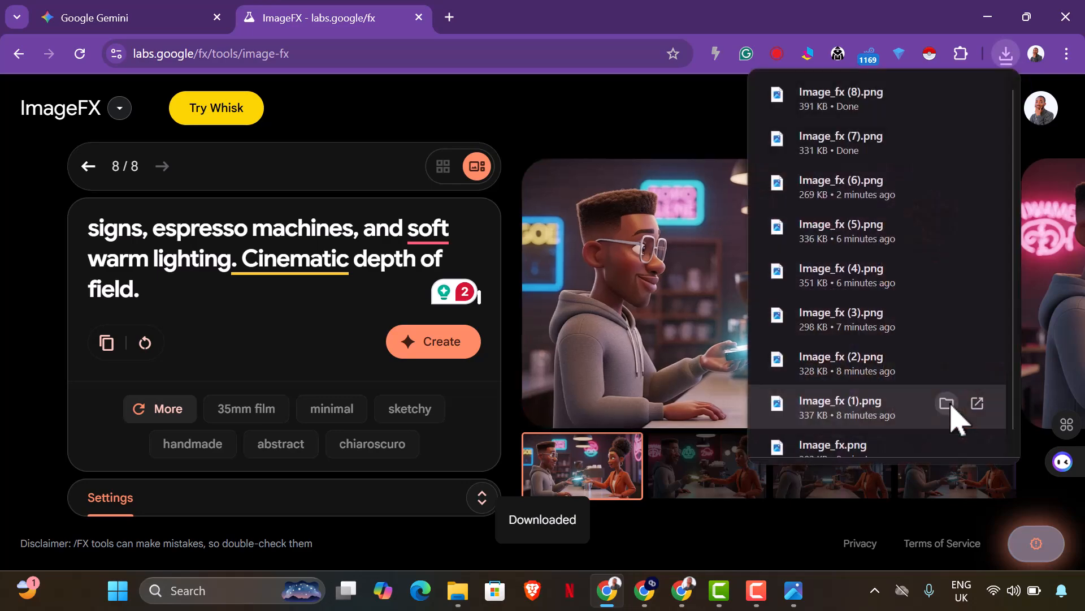
View the second coffee shop scene, preview Image_fx (6) from the Downloads folder in File Explorer, and return to ImageFX
click(722, 477)
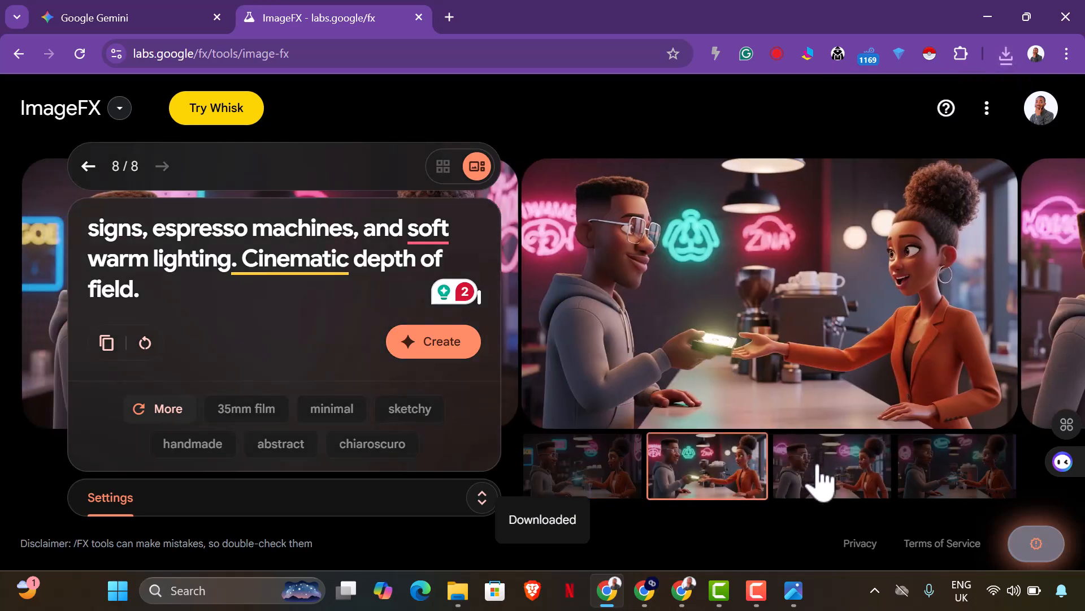
click(469, 593)
click(472, 511)
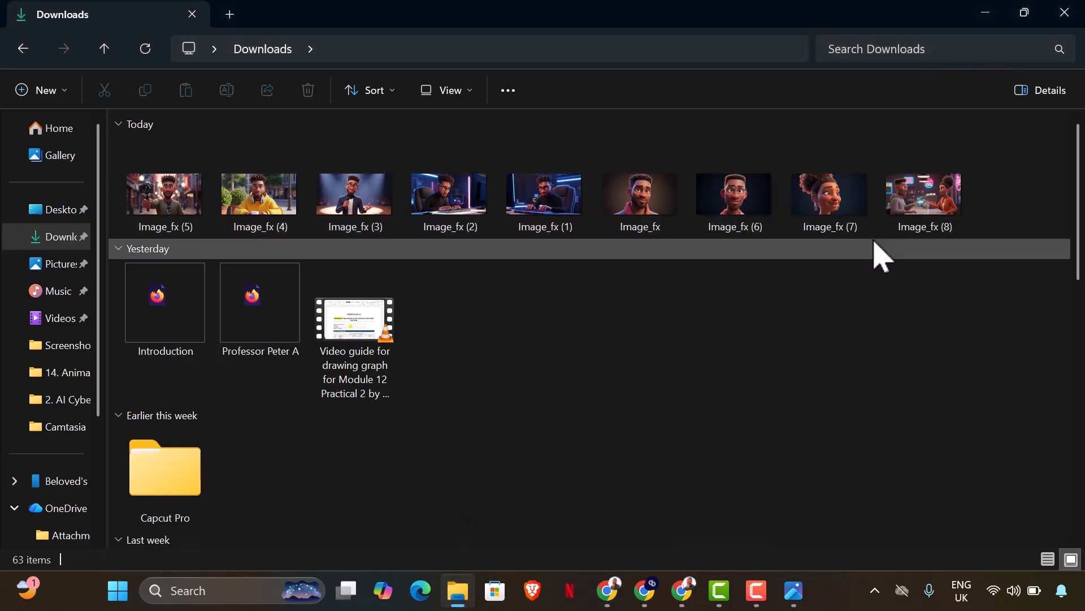
click(751, 229)
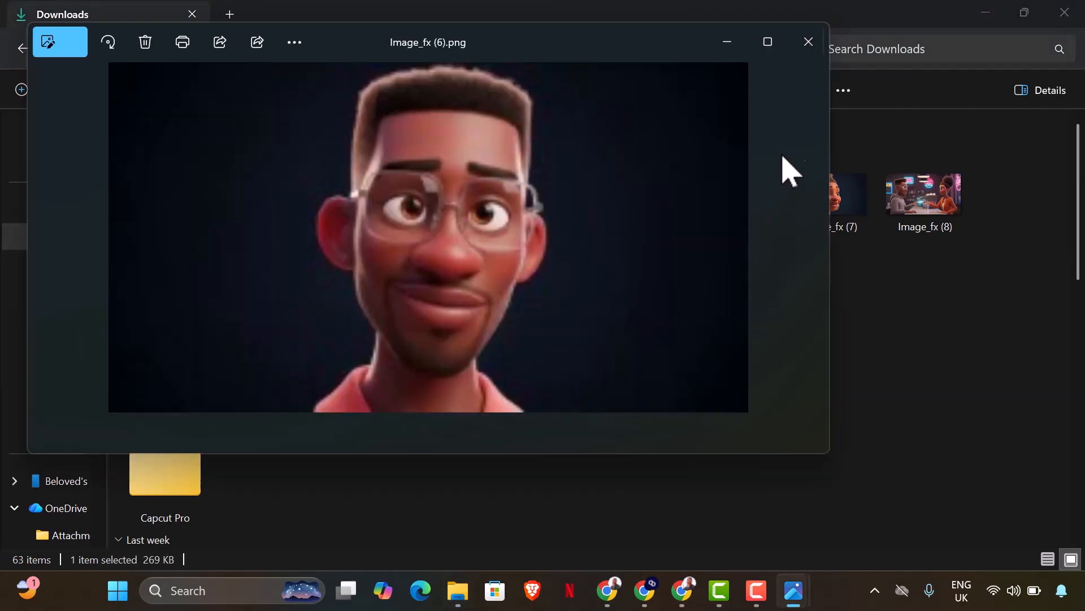
click(809, 43)
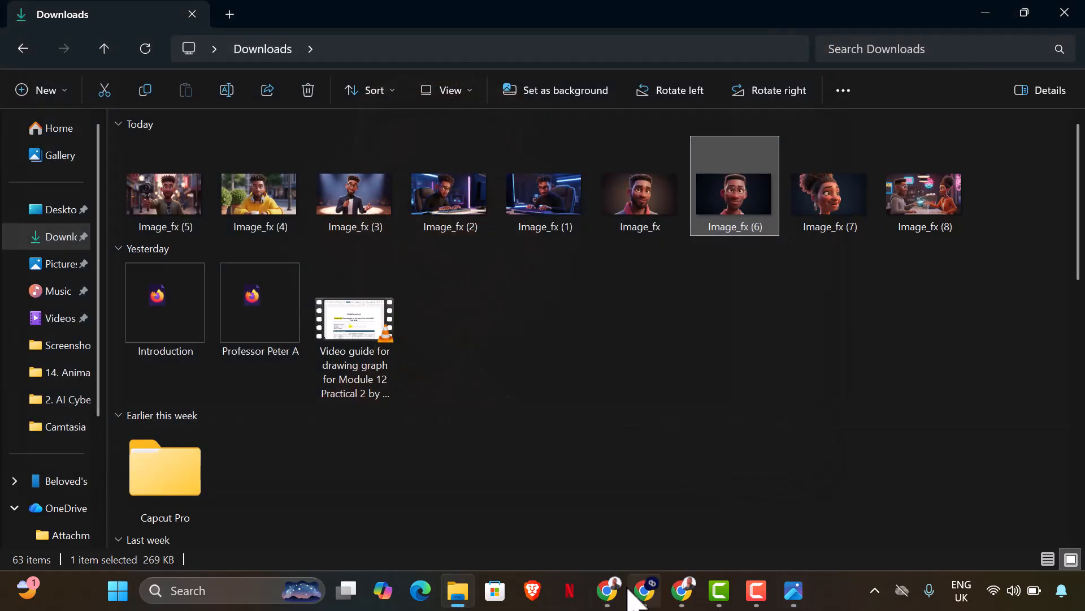
click(607, 590)
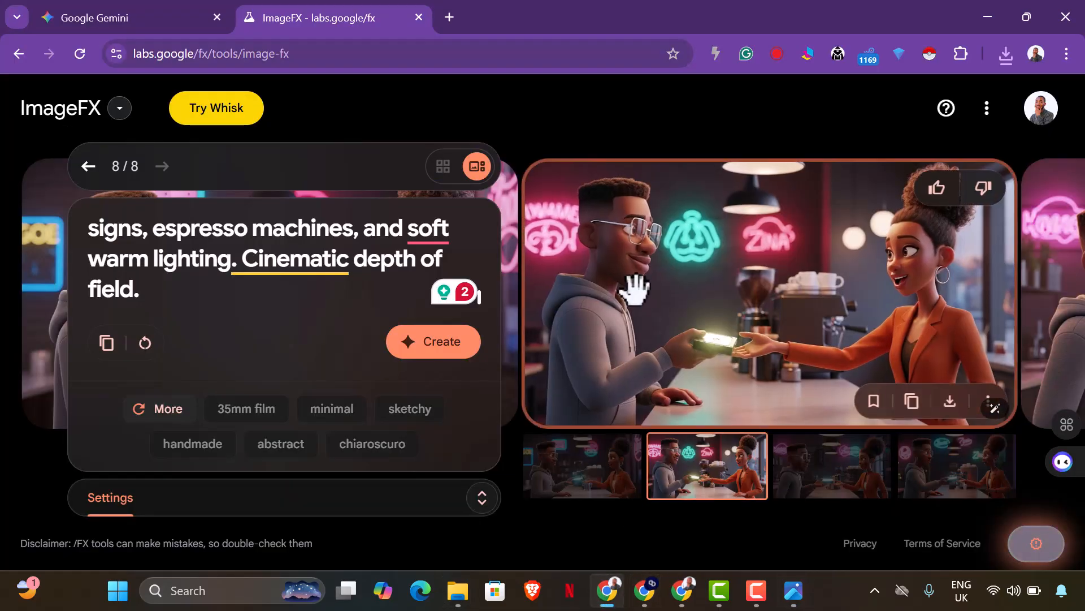
Switch to Gemini and replace the message draft with the copied Character Alpha and Character Beta blocks, including their headings
click(56, 17)
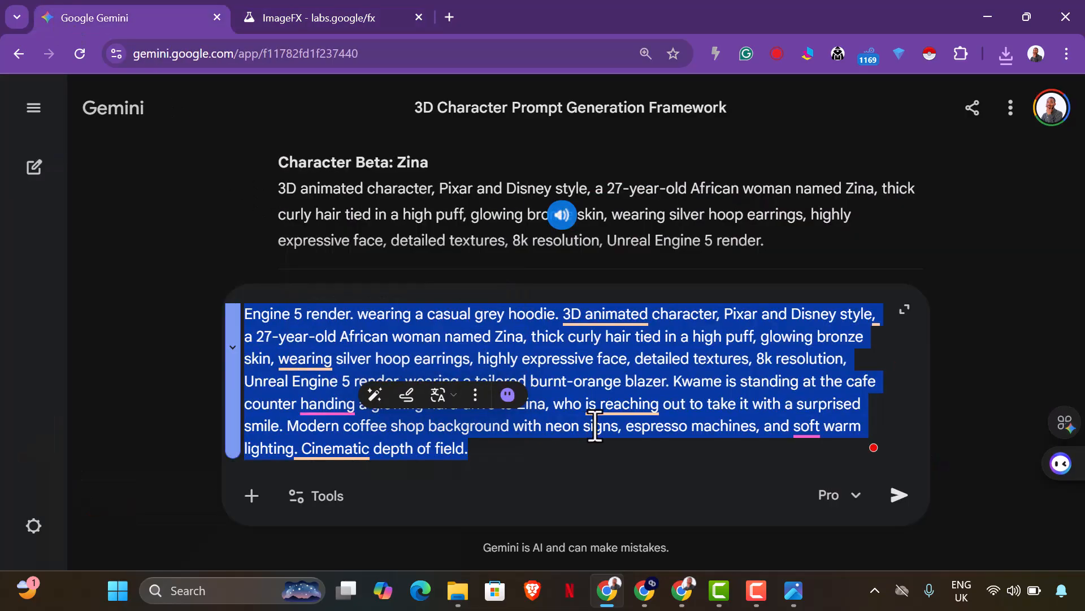
key(BackSpace)
scroll(545, 242, up, 3)
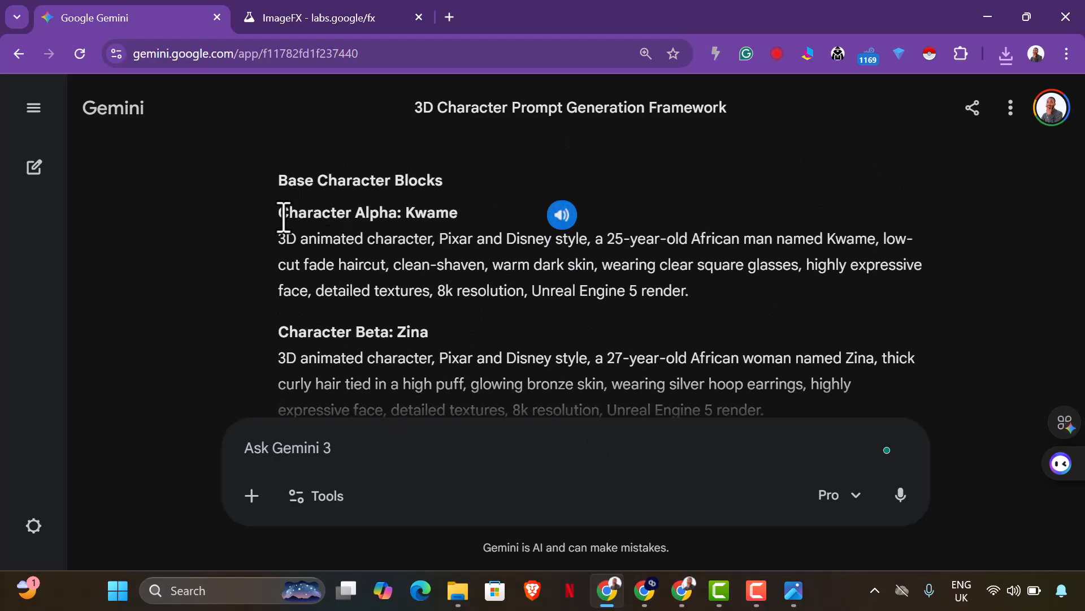
drag(283, 216, 824, 354)
right_click(534, 285)
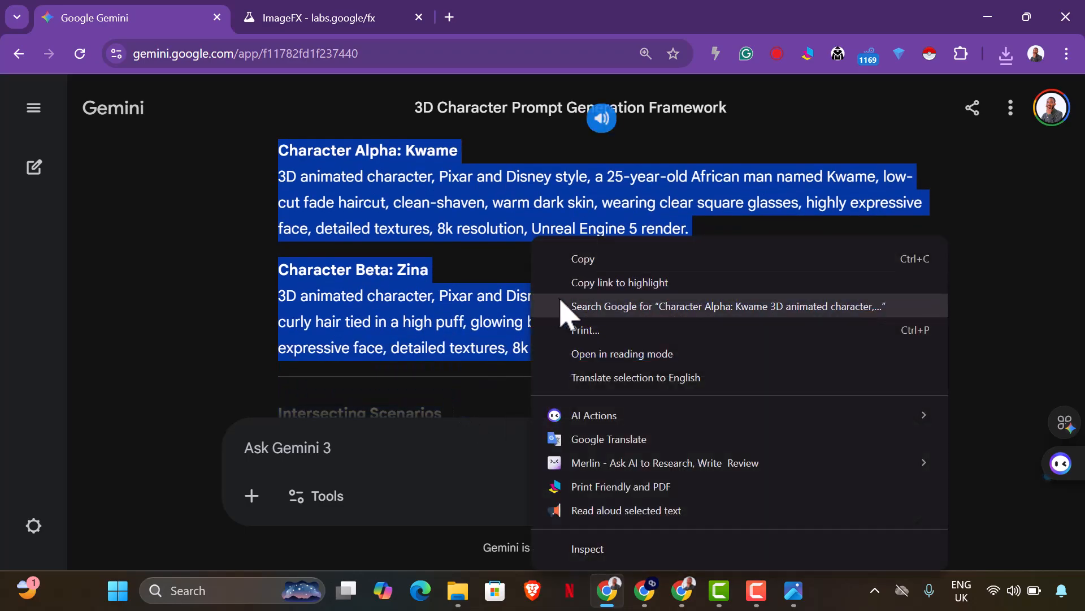
click(612, 260)
click(403, 451)
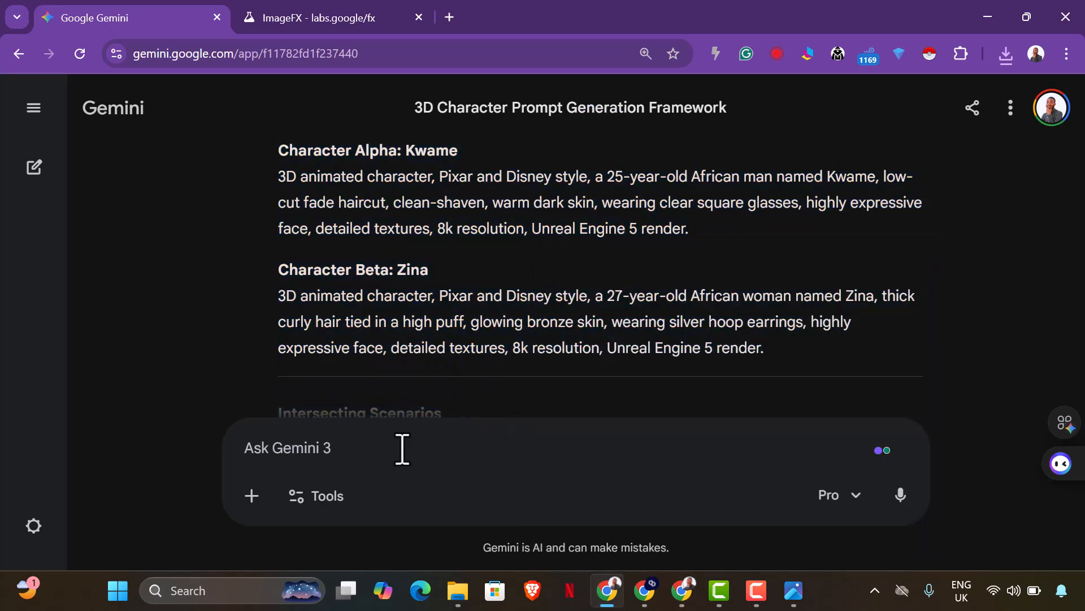
key(ctrl+v)
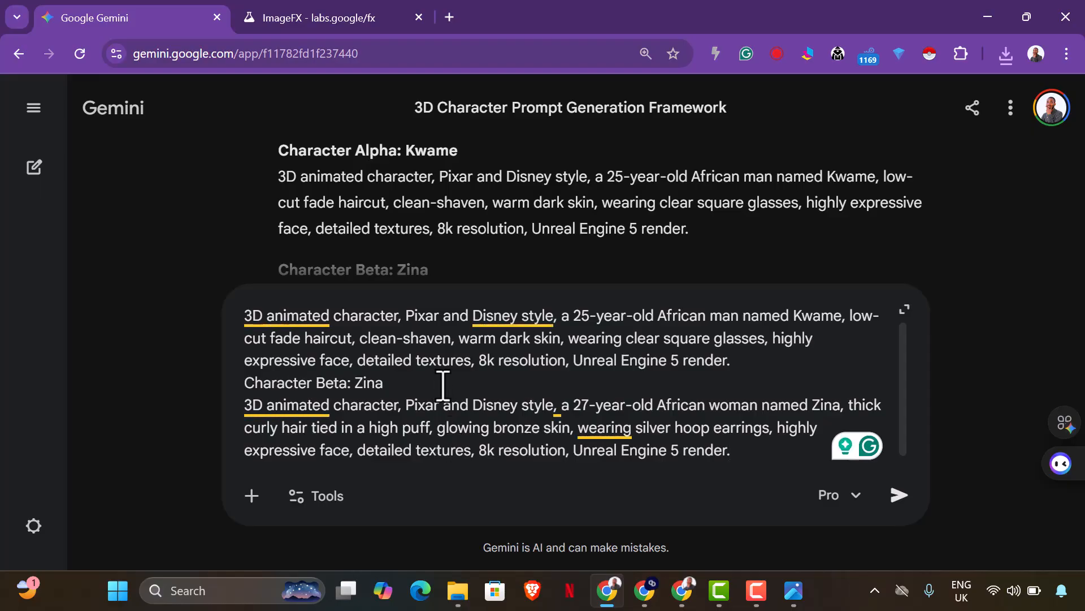
Insert two line breaks after the Character Alpha description and two after the Character Beta description in the draft
click(769, 371)
key(shift+Return)
key(shift+Return)
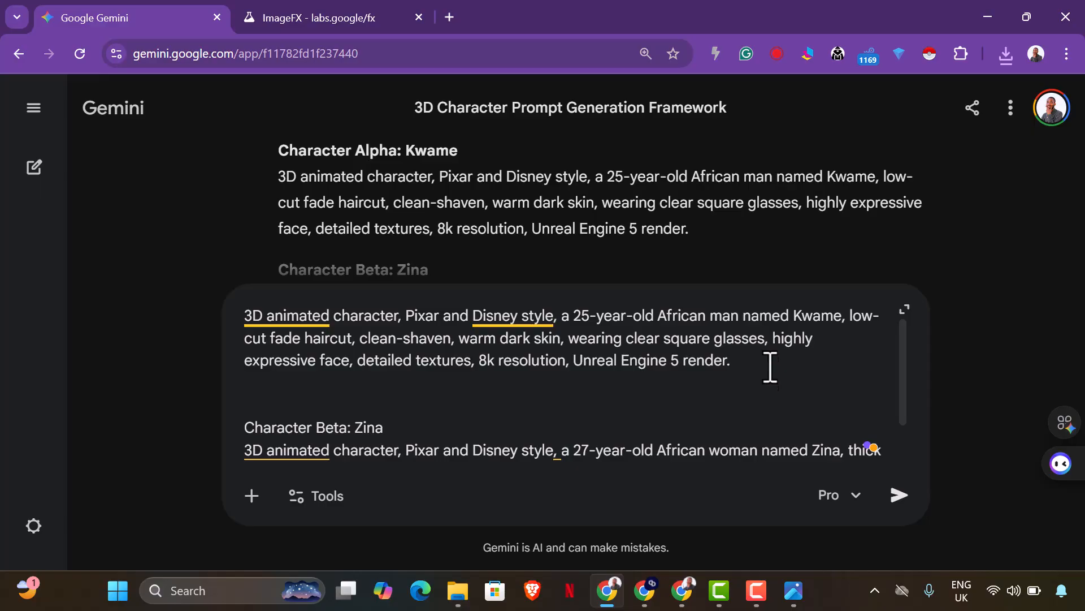
scroll(769, 368, down, 1)
click(766, 457)
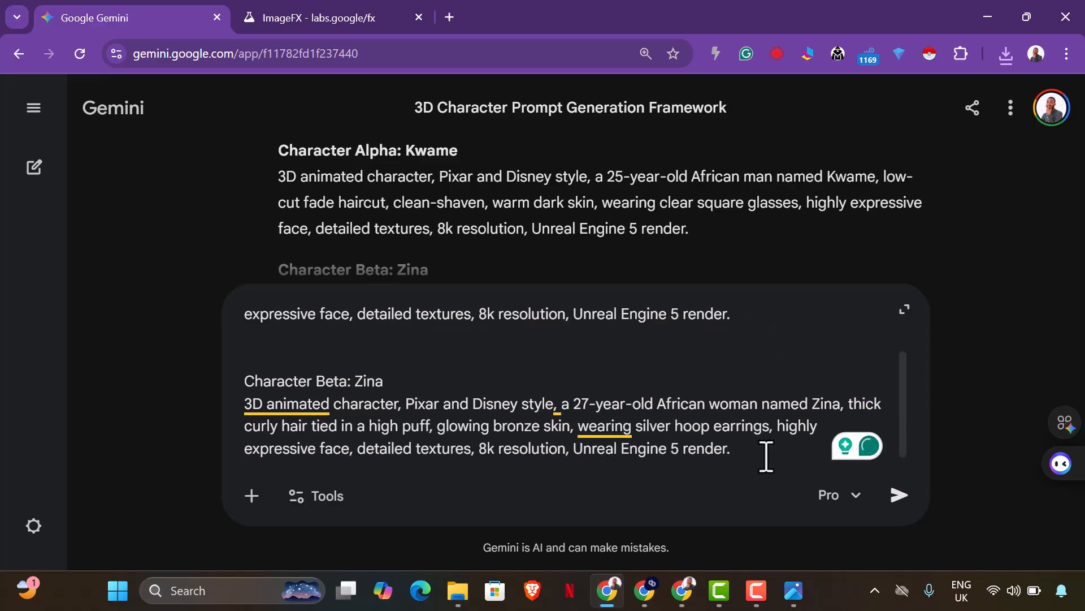
key(shift+Return)
key(shift+Return)
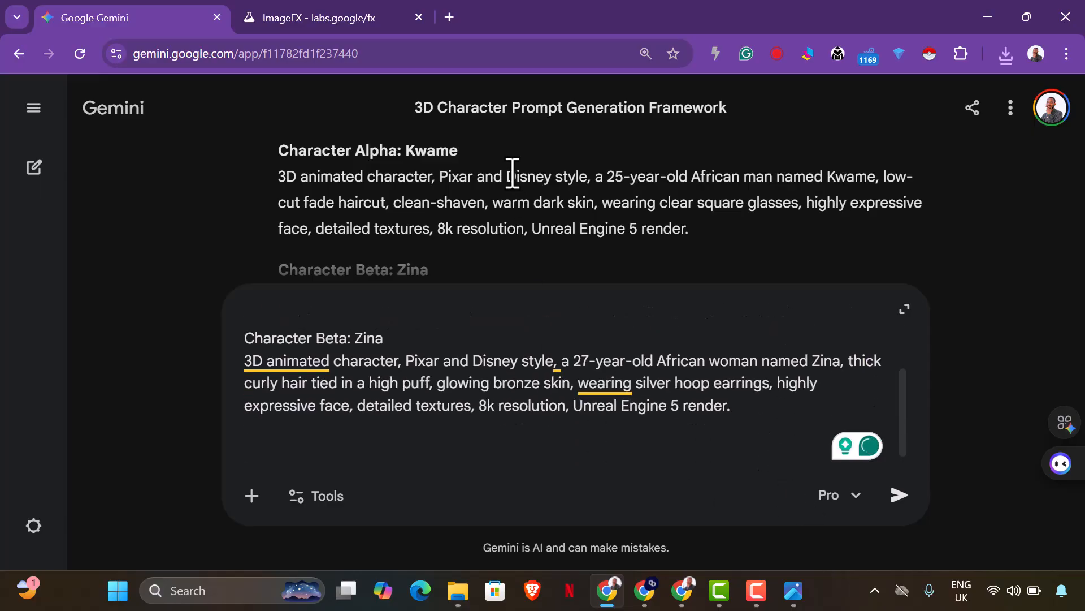
Copy the full prompt text of Scenario Alpha: The Tech Hub Coffee Shop from the Gemini response
scroll(514, 175, down, 6)
scroll(480, 203, up, 2)
drag(404, 234, 595, 226)
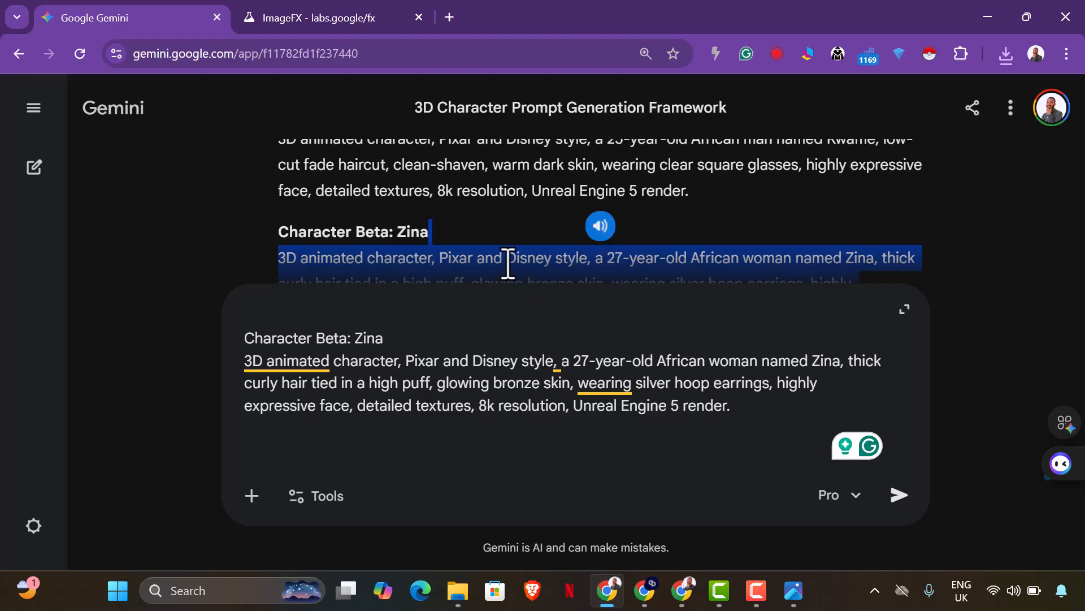
click(509, 242)
scroll(481, 232, down, 5)
scroll(430, 210, up, 2)
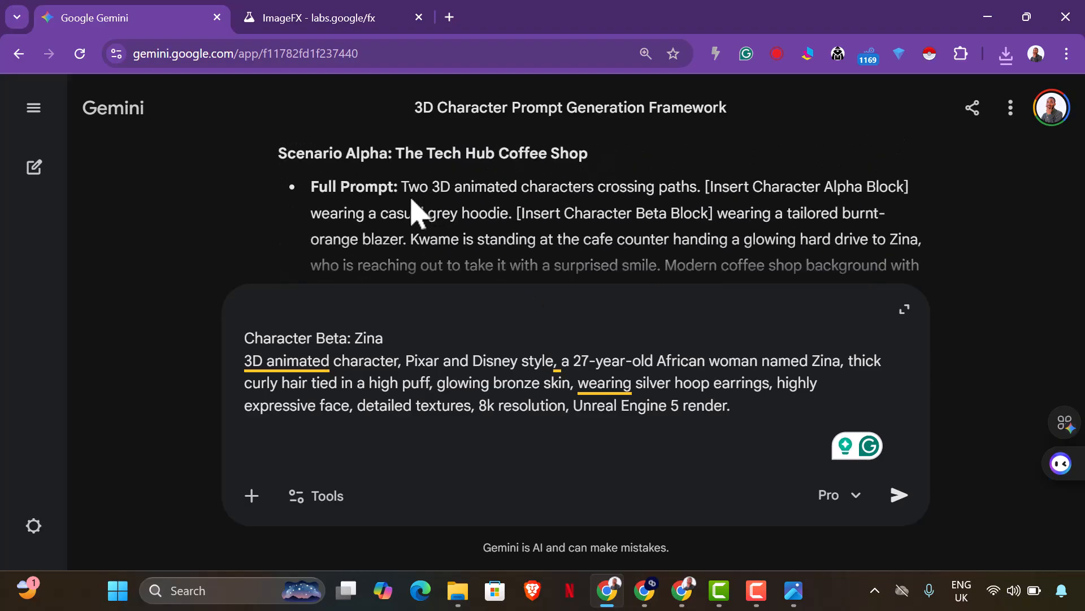
drag(409, 191, 864, 209)
right_click(706, 197)
click(528, 216)
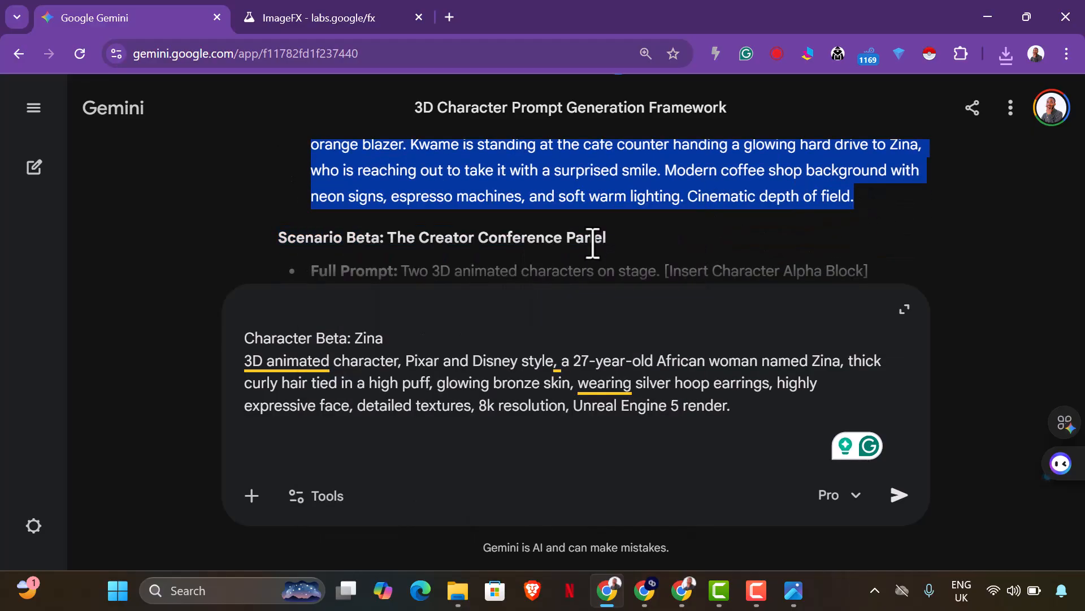
Add two line breaks at the end of the message draft and paste the copied coffee shop scenario prompt there
scroll(594, 235, down, 2)
click(749, 403)
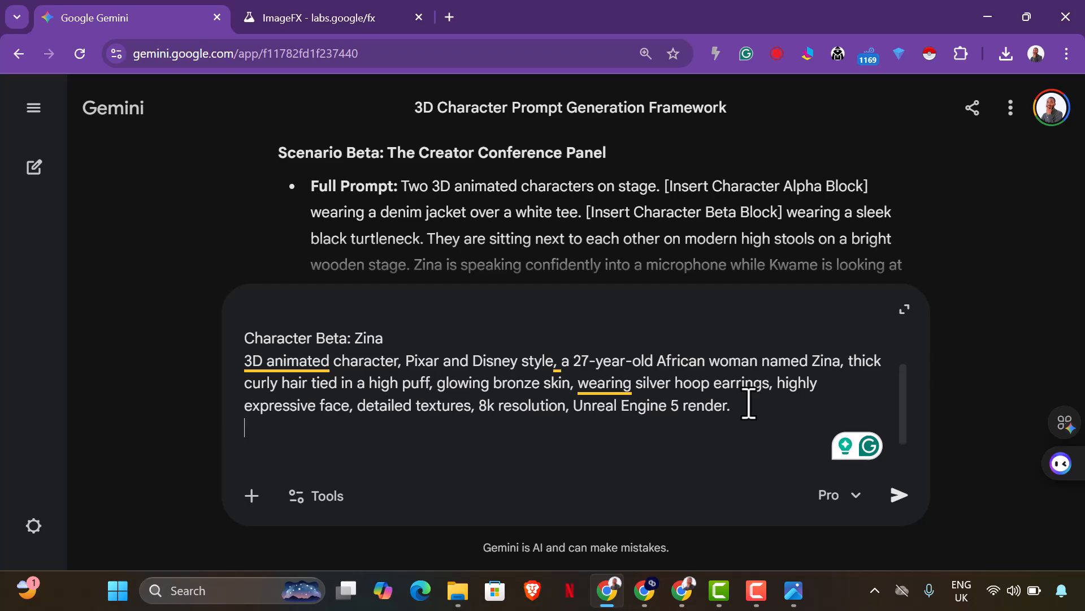
key(shift+Return)
key(shift+Return)
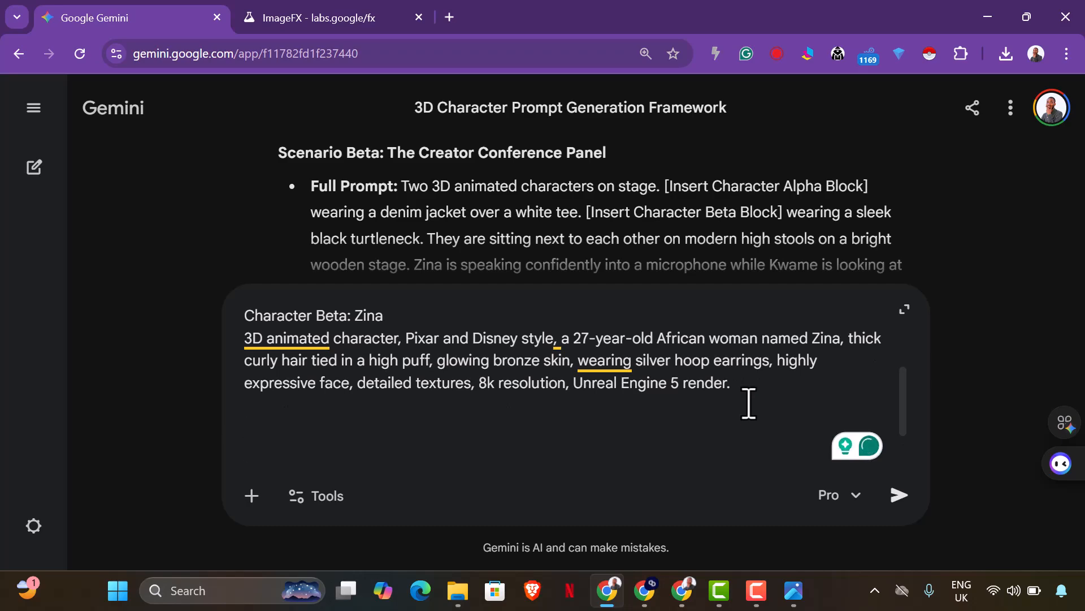
key(ctrl+v)
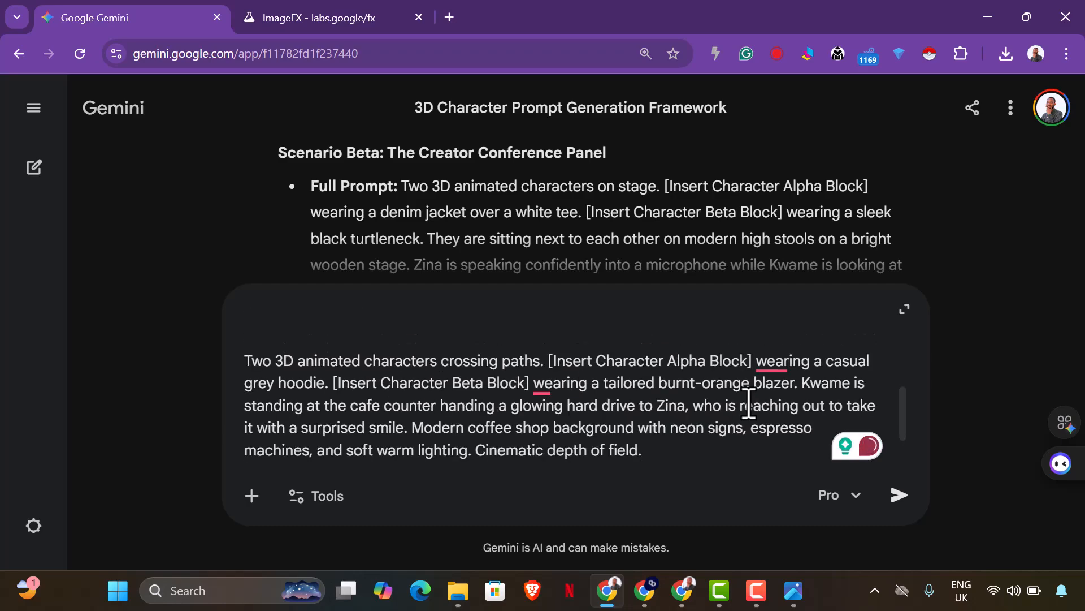
Check the combined draft and copy all of it, including both character blocks and the coffee shop scenario
scroll(735, 401, down, 2)
scroll(593, 390, up, 2)
scroll(572, 383, down, 2)
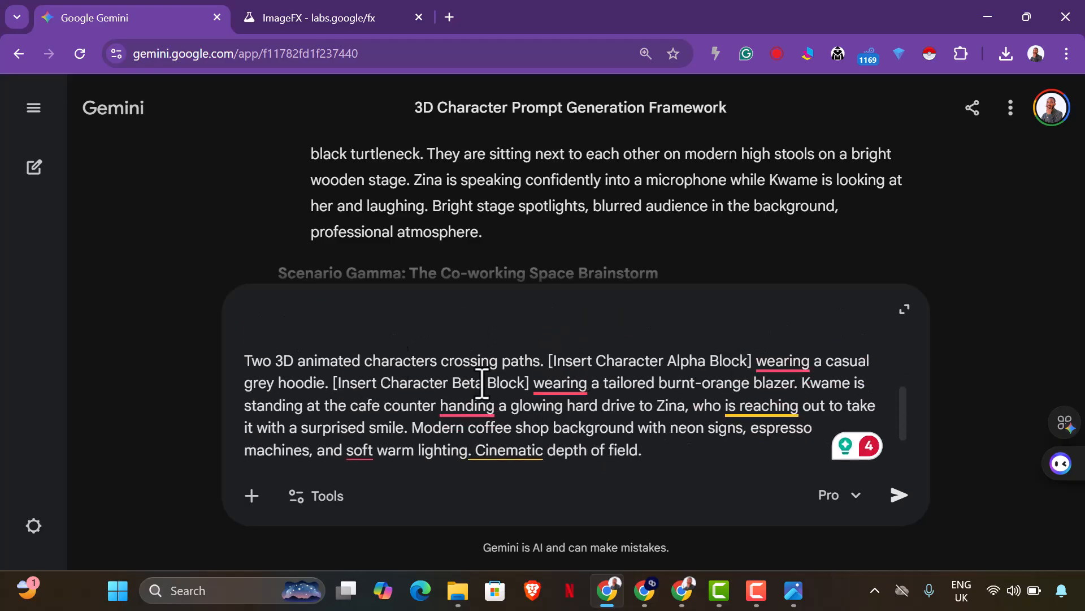
scroll(375, 359, up, 2)
key(ctrl+a)
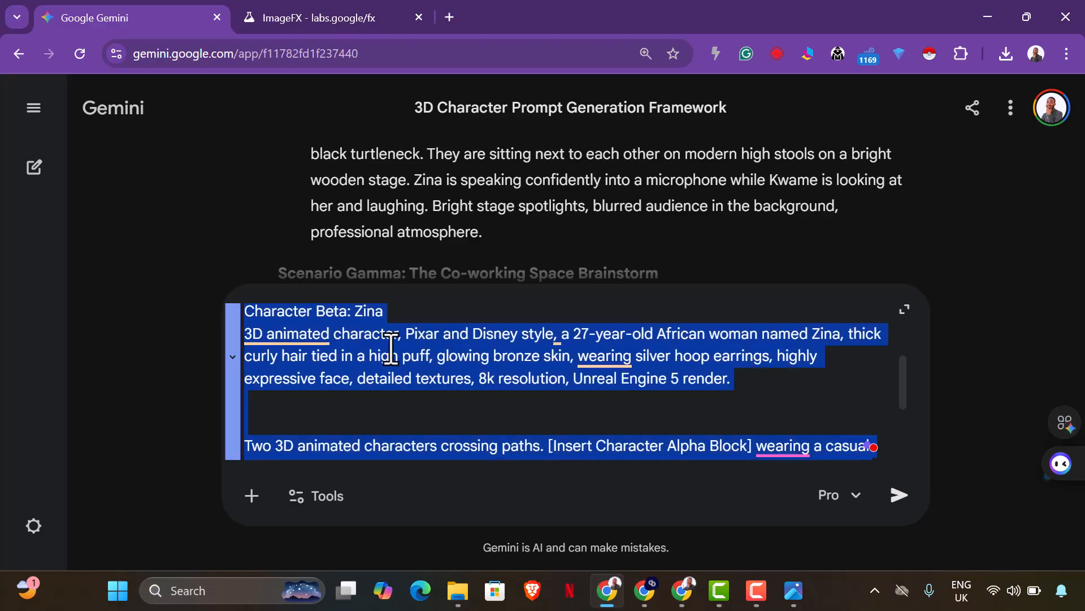
right_click(386, 361)
click(460, 110)
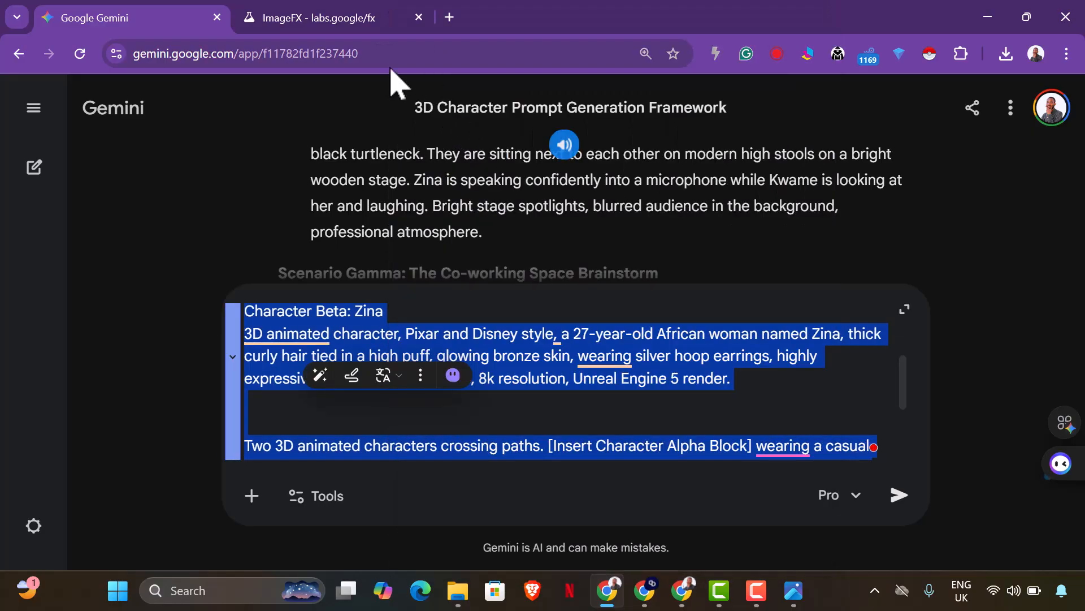
Switch to ImageFX and download the third of the four generated coffee shop scenes
click(351, 23)
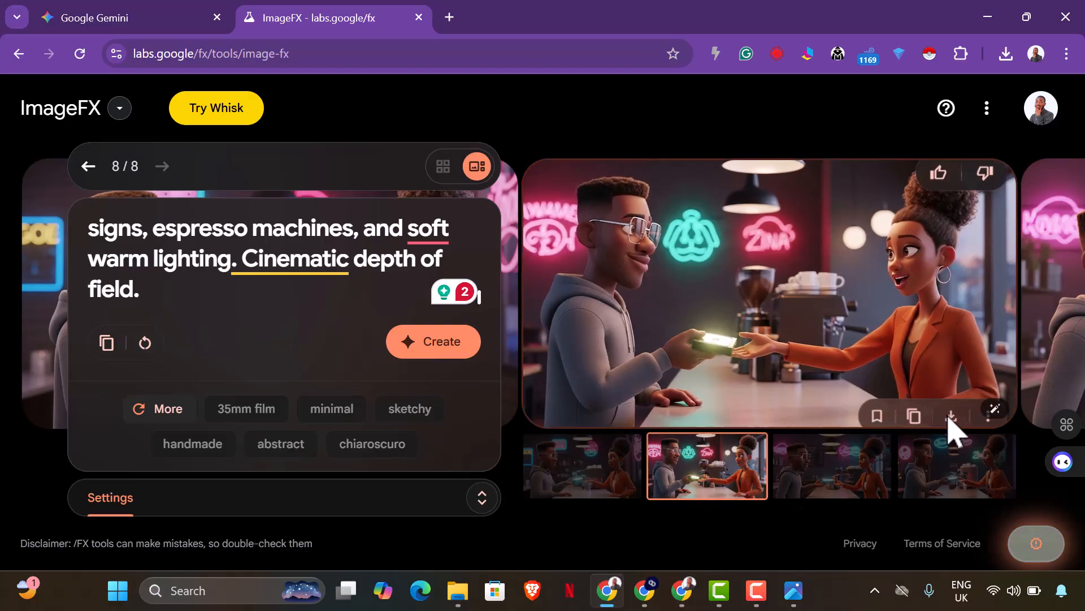
click(860, 480)
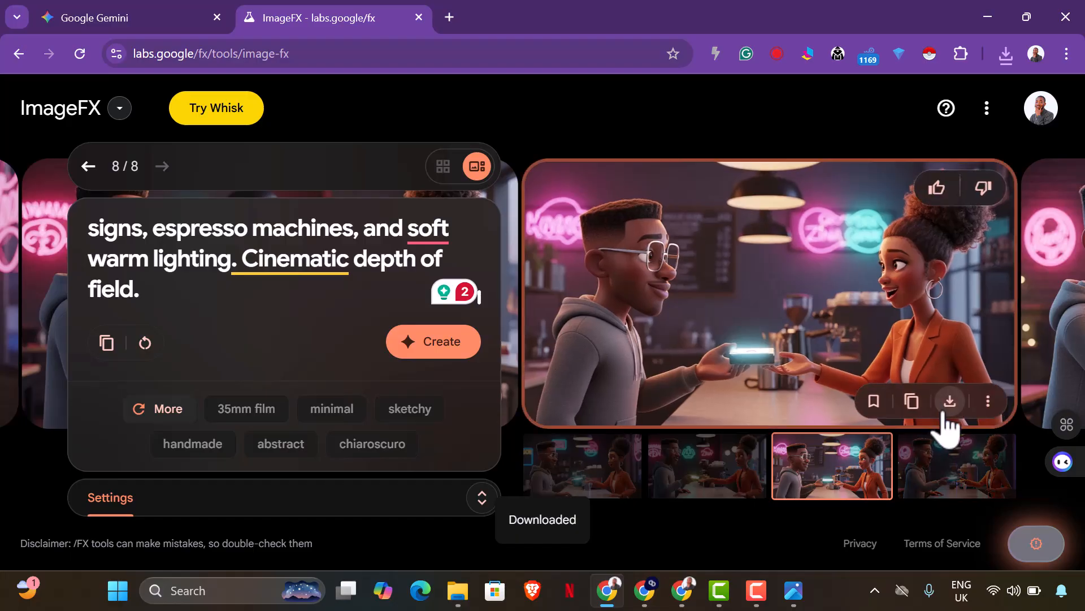
click(950, 408)
Replace the whole ImageFX prompt with the copied character blocks and coffee shop scenario, and generate new images
click(355, 261)
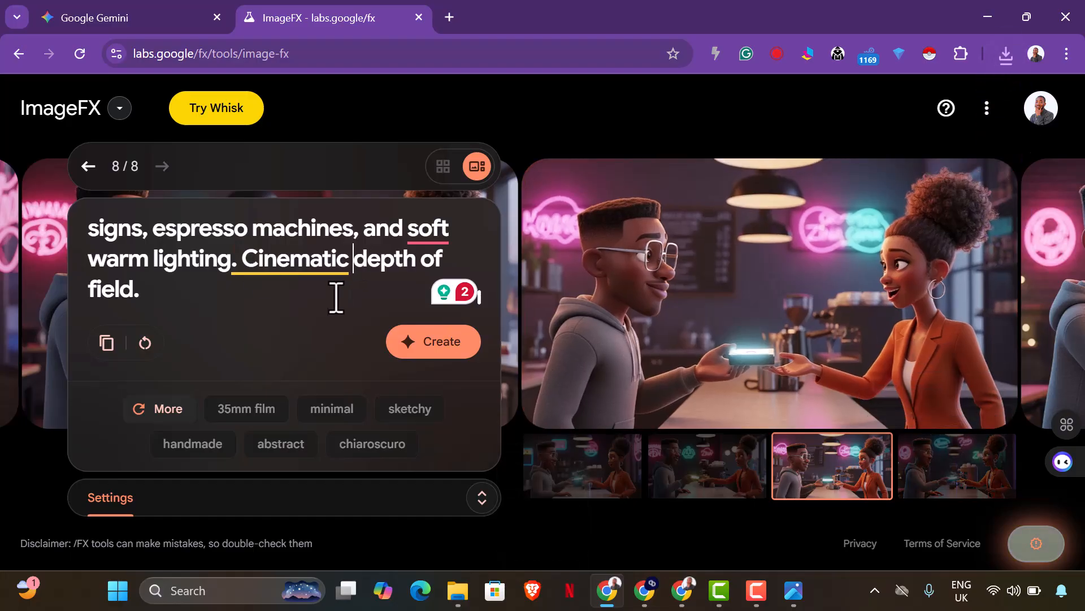
key(ctrl+a)
key(ctrl+v)
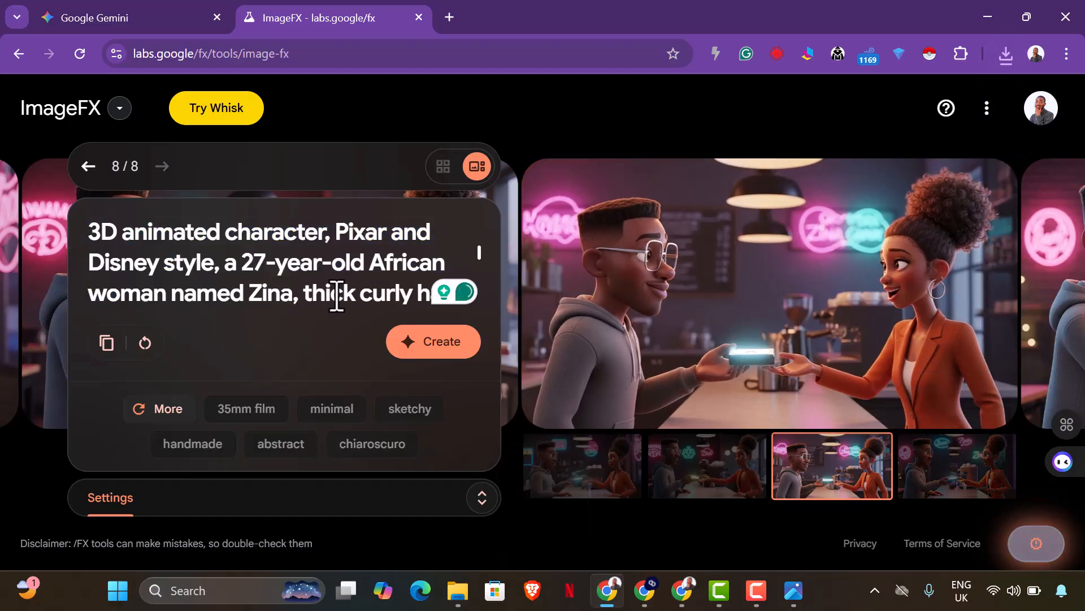
click(412, 346)
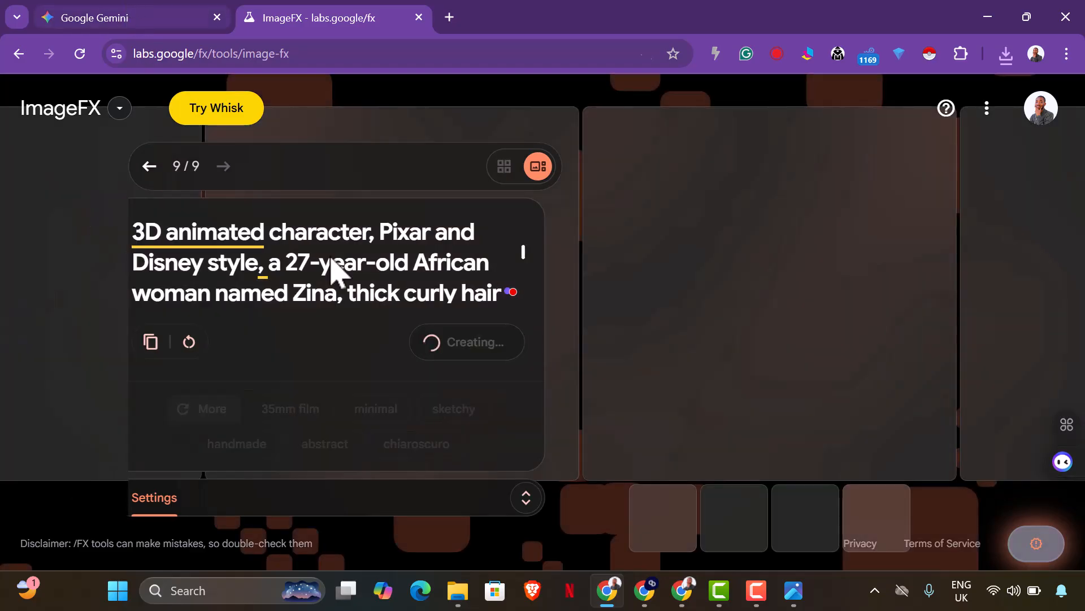
Switch to Gemini and review the combined draft from the Character Alpha block through the coffee shop scenario
click(141, 15)
scroll(535, 378, up, 1)
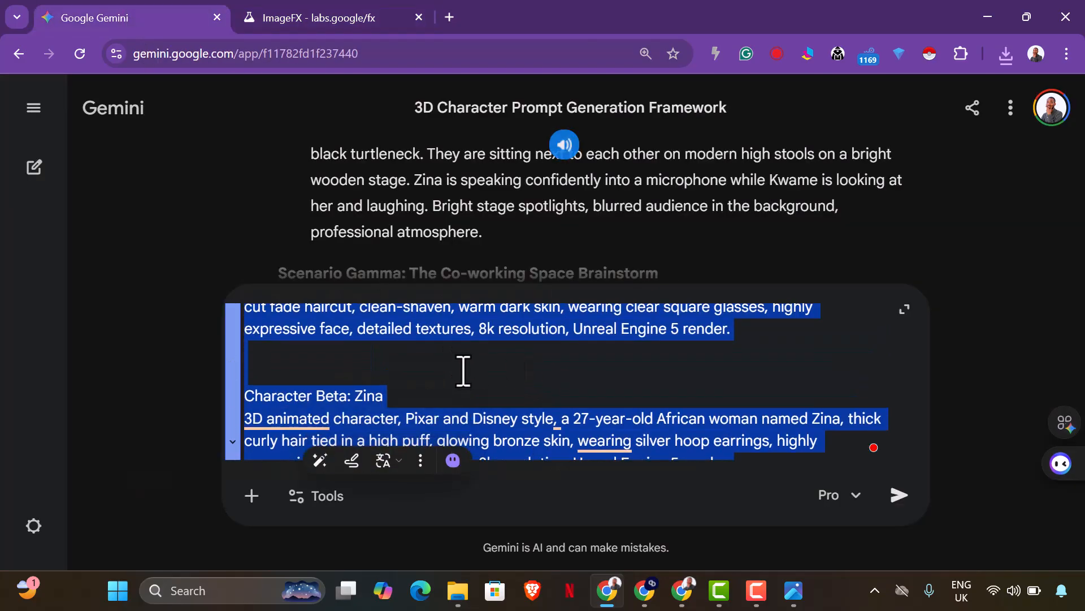
scroll(456, 380, down, 1)
click(576, 335)
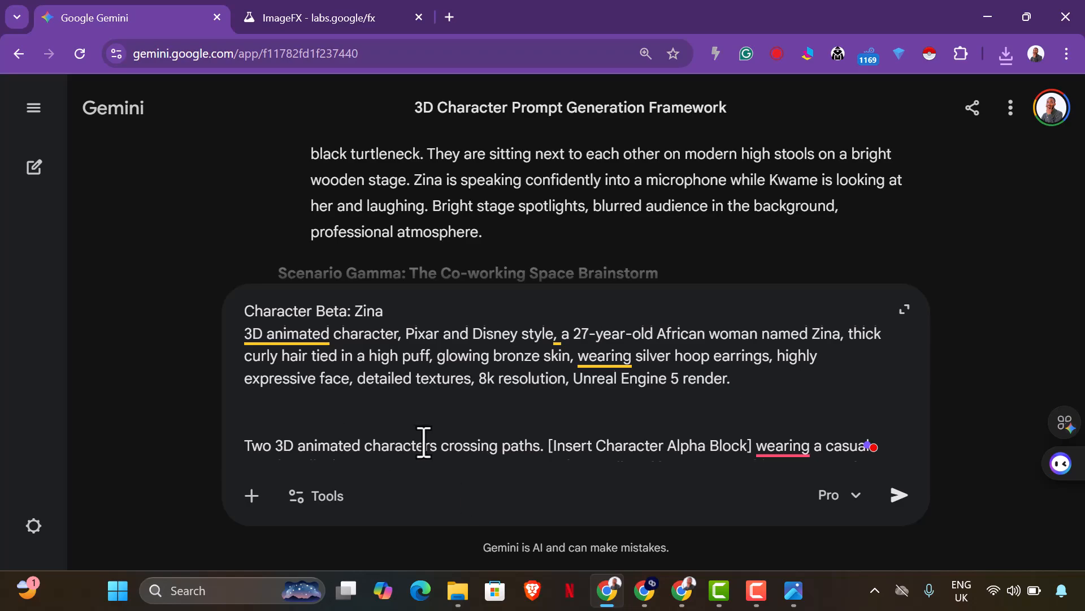
scroll(419, 439, down, 2)
scroll(477, 346, up, 3)
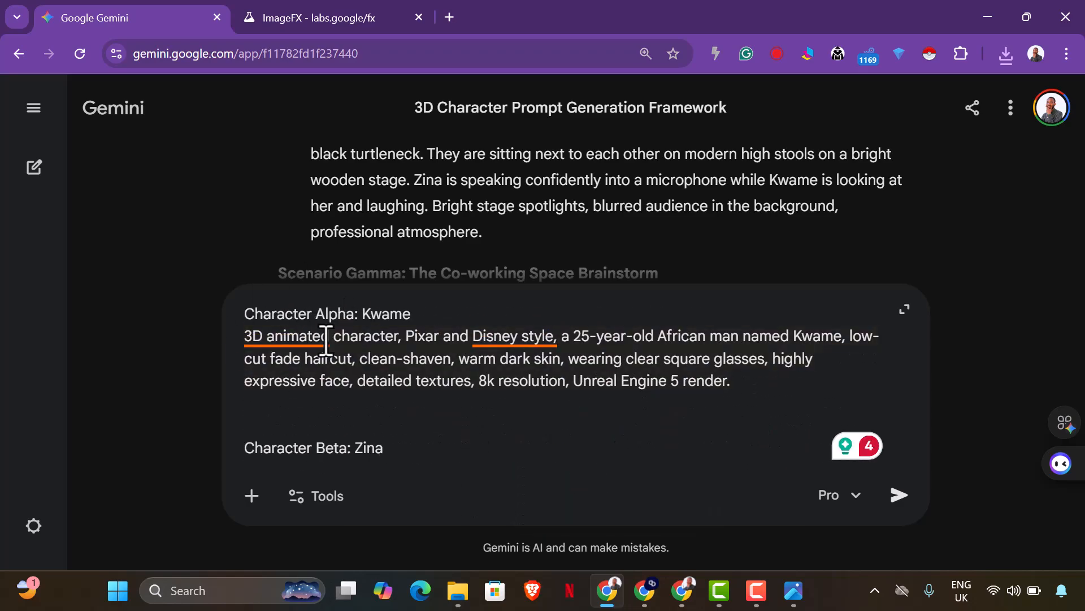
Switch to ImageFX, download the third scene of the newly generated batch, and return to Gemini
click(298, 17)
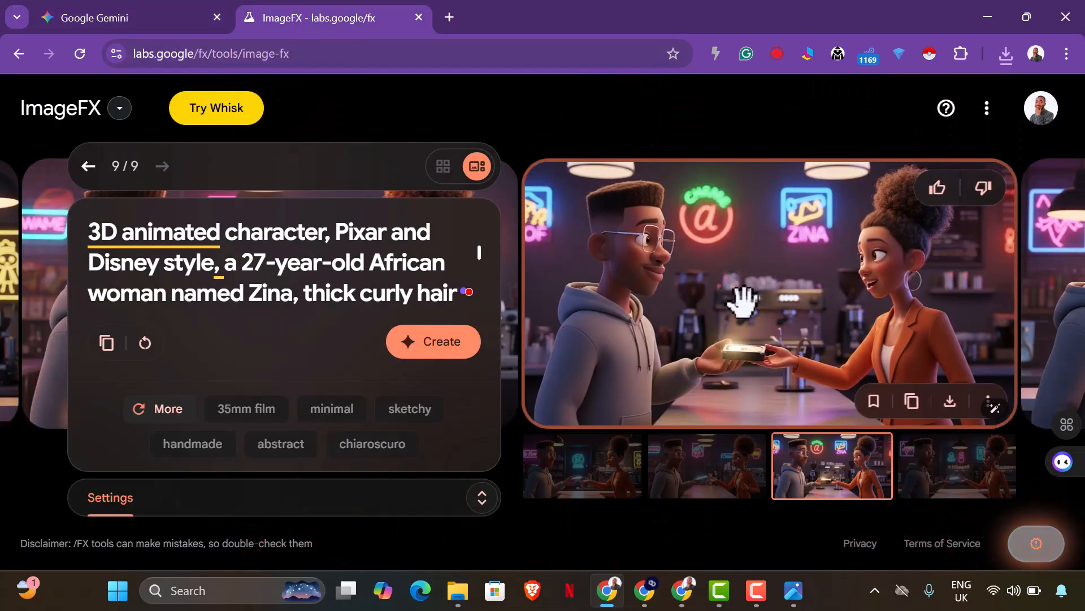
click(949, 400)
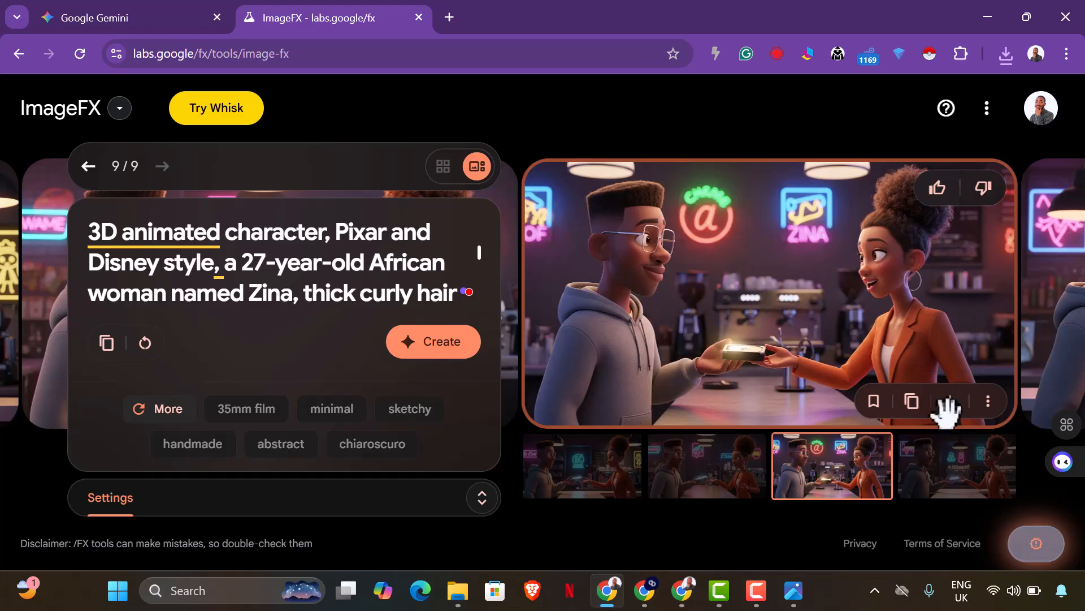
click(138, 22)
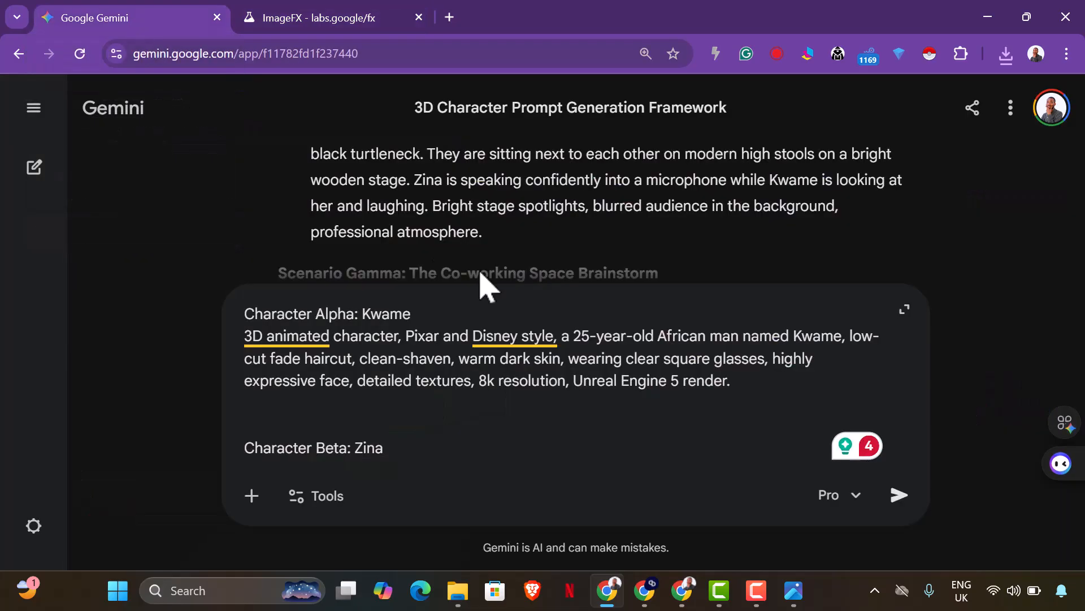